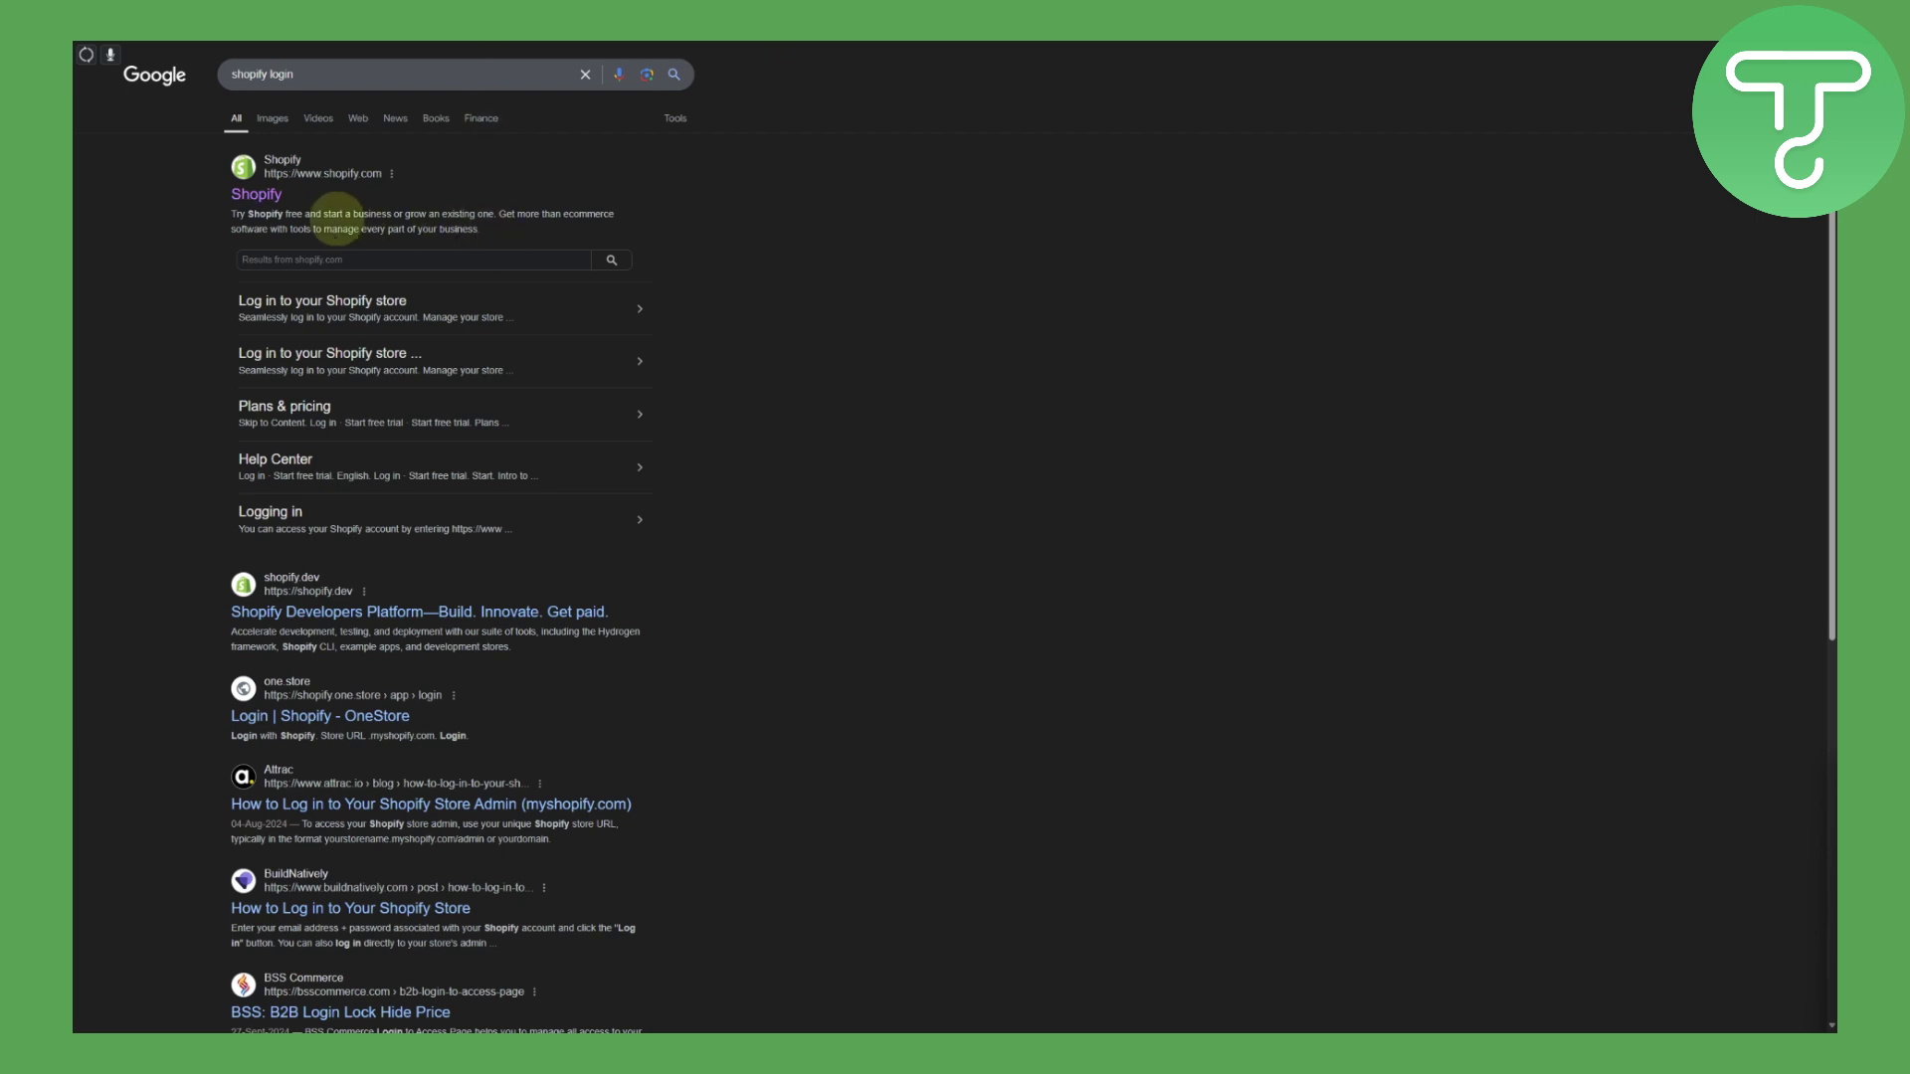
Step: Open shopify.com from the top Google result for 'shopify login'
click(264, 196)
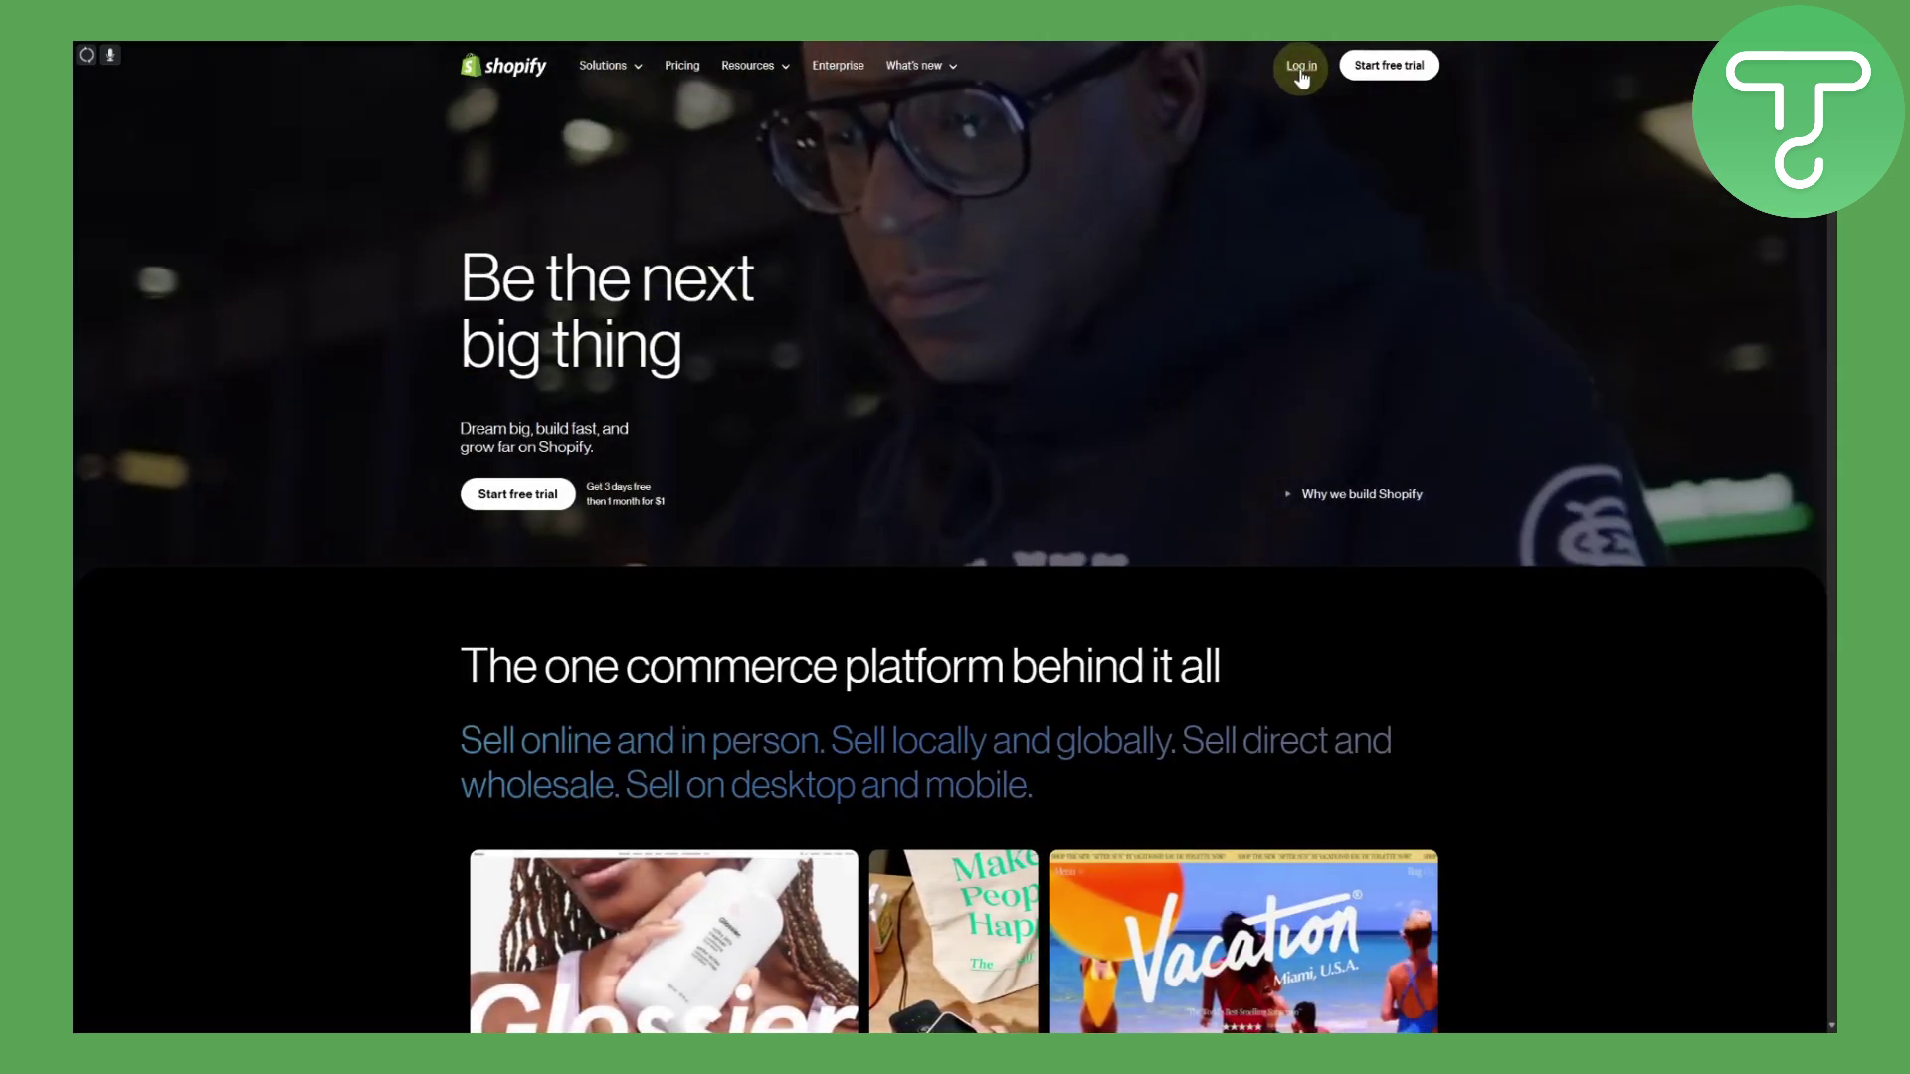
Step: Log in to Shopify and open the live My Store storefront in a new tab
click(1301, 67)
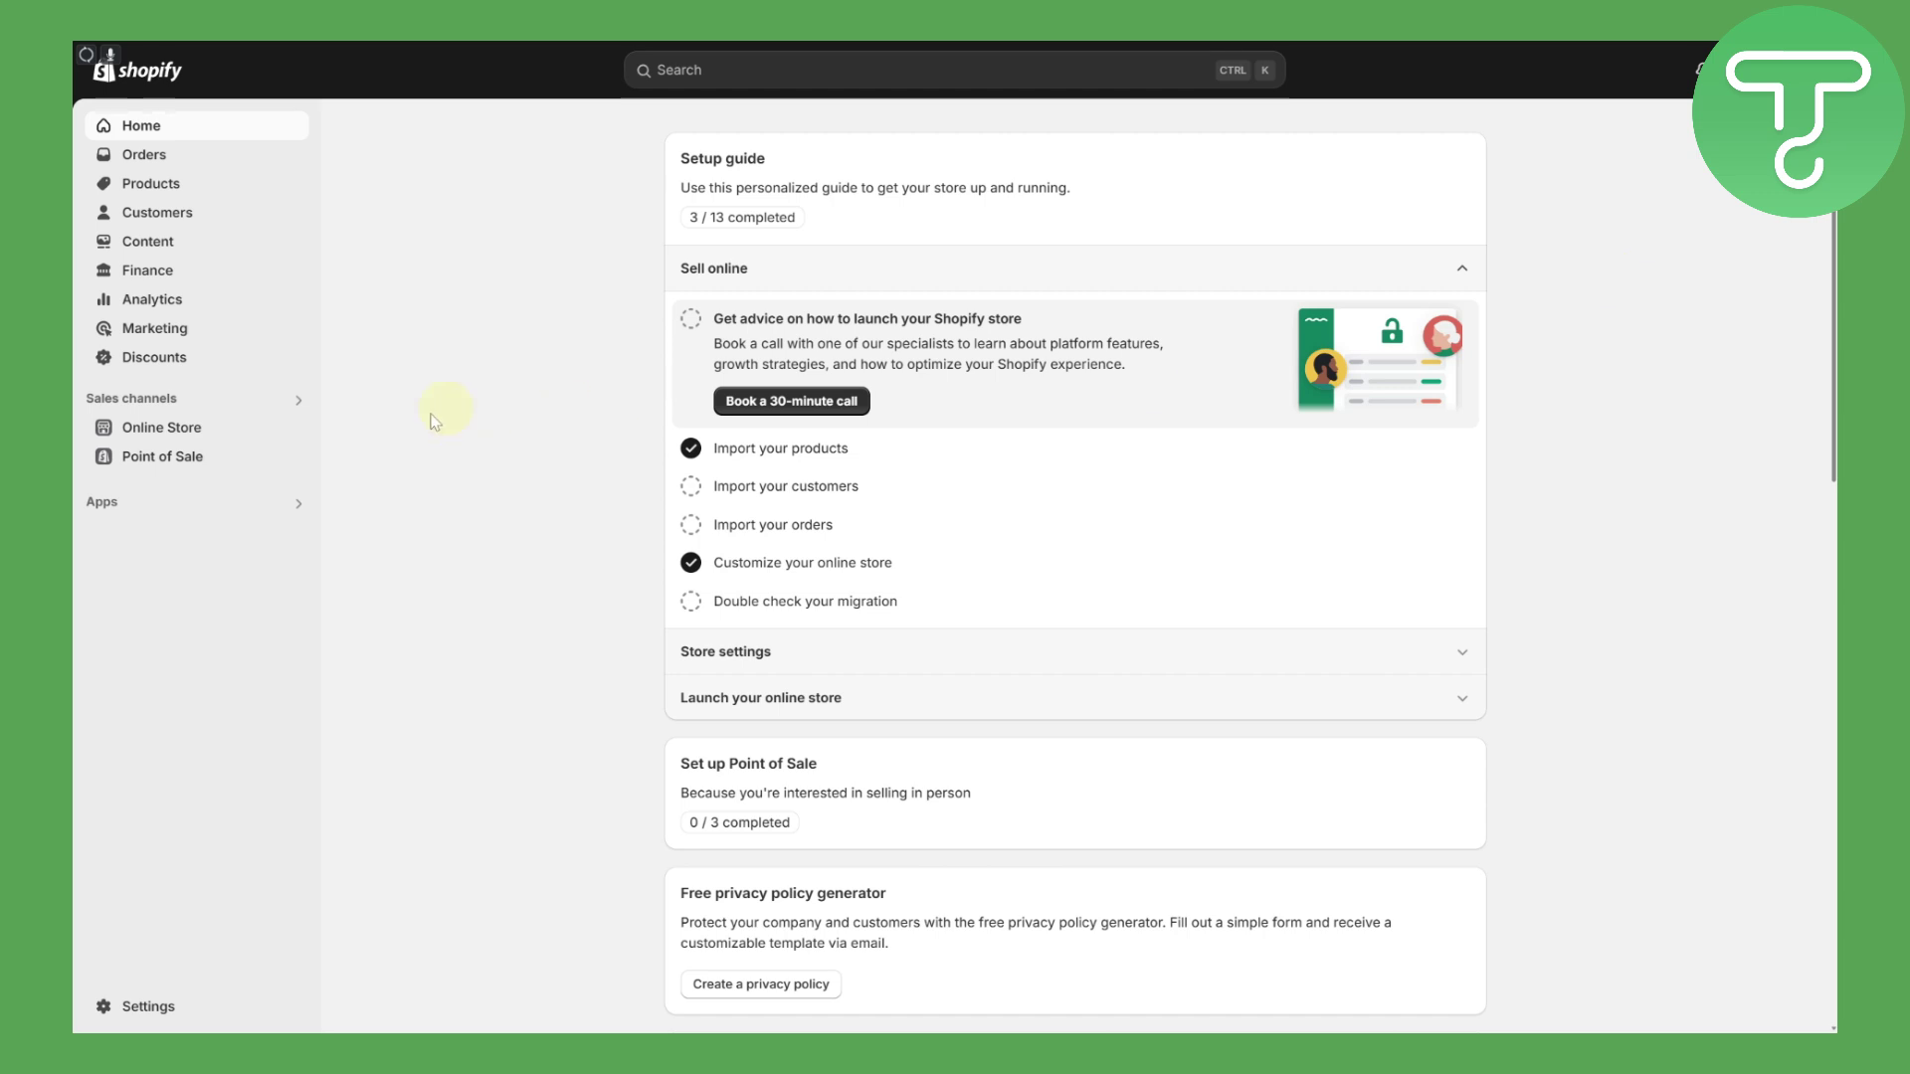
click(293, 430)
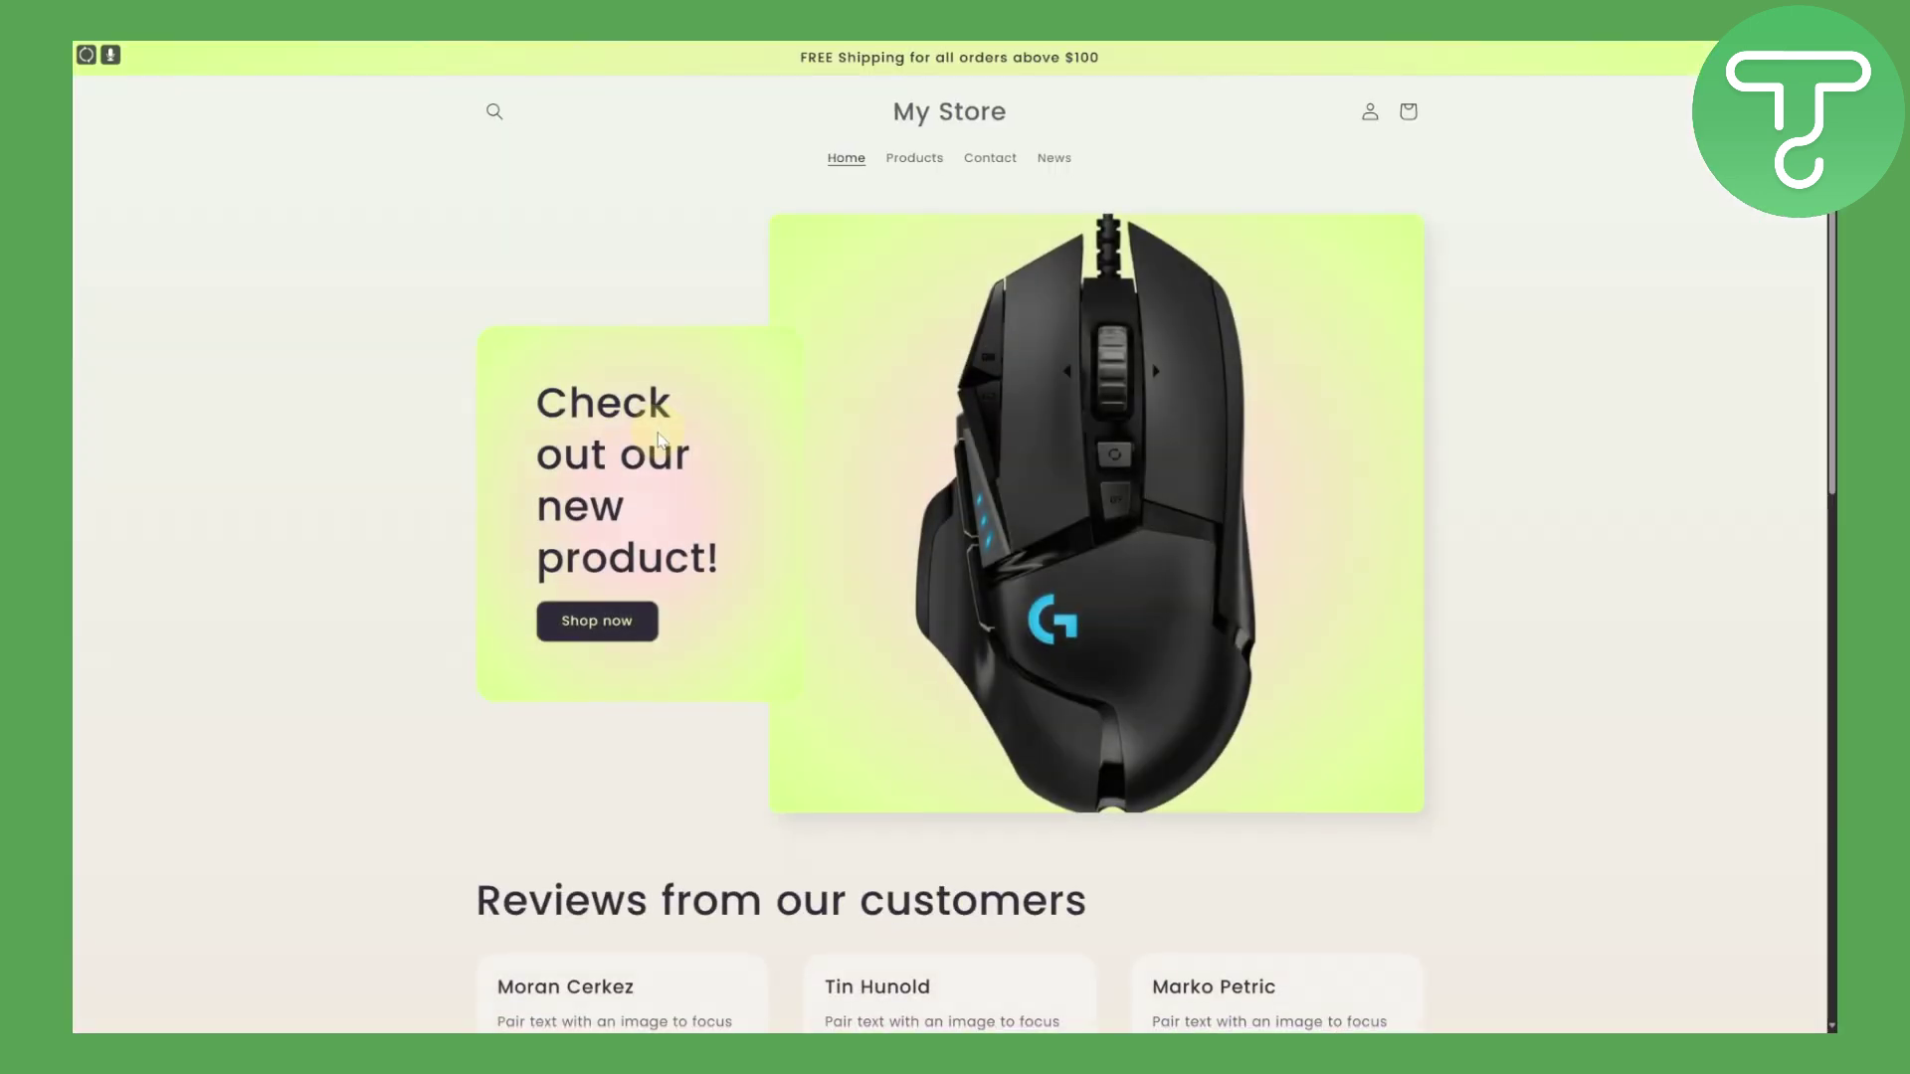
Step: Scroll through the live store's home page and follow 'Check all Reviews' to the Reviews page
scroll(489, 189, down, 3)
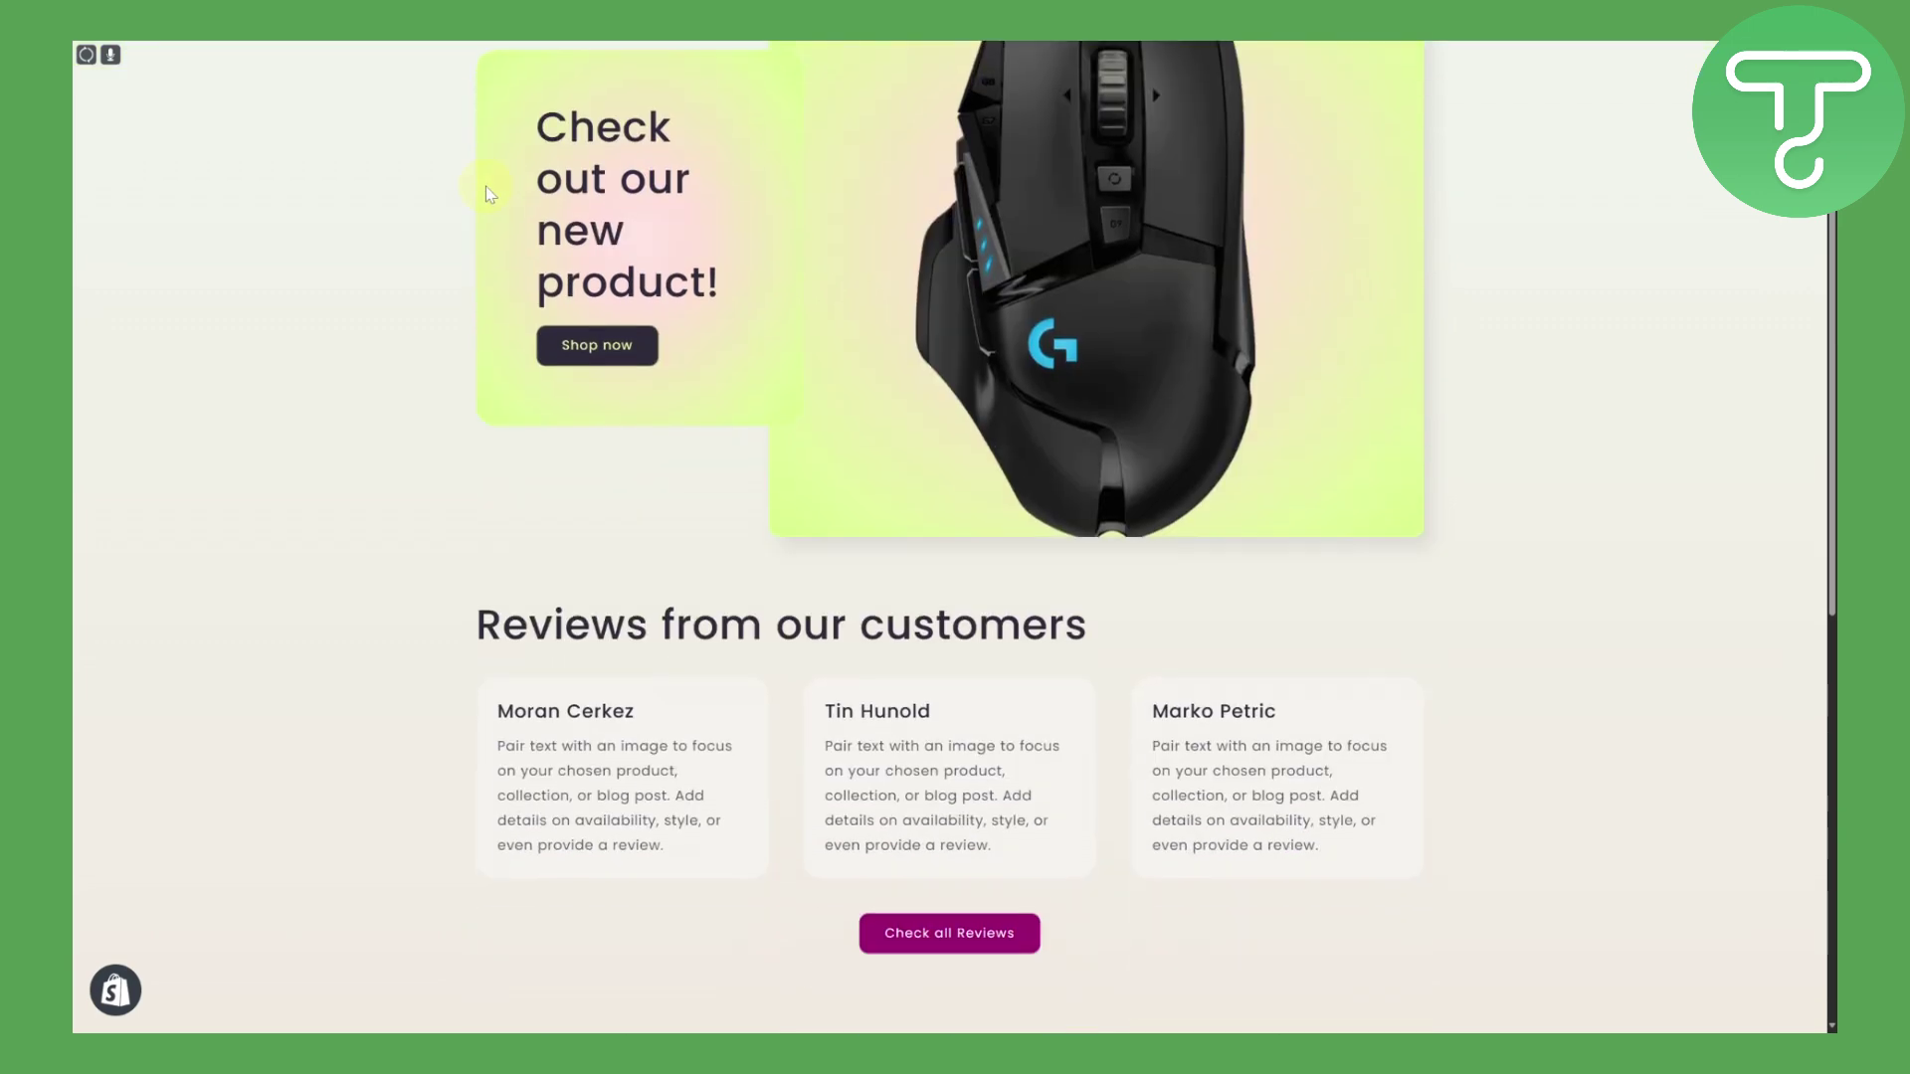
scroll(486, 187, down, 2)
scroll(1556, 414, up, 5)
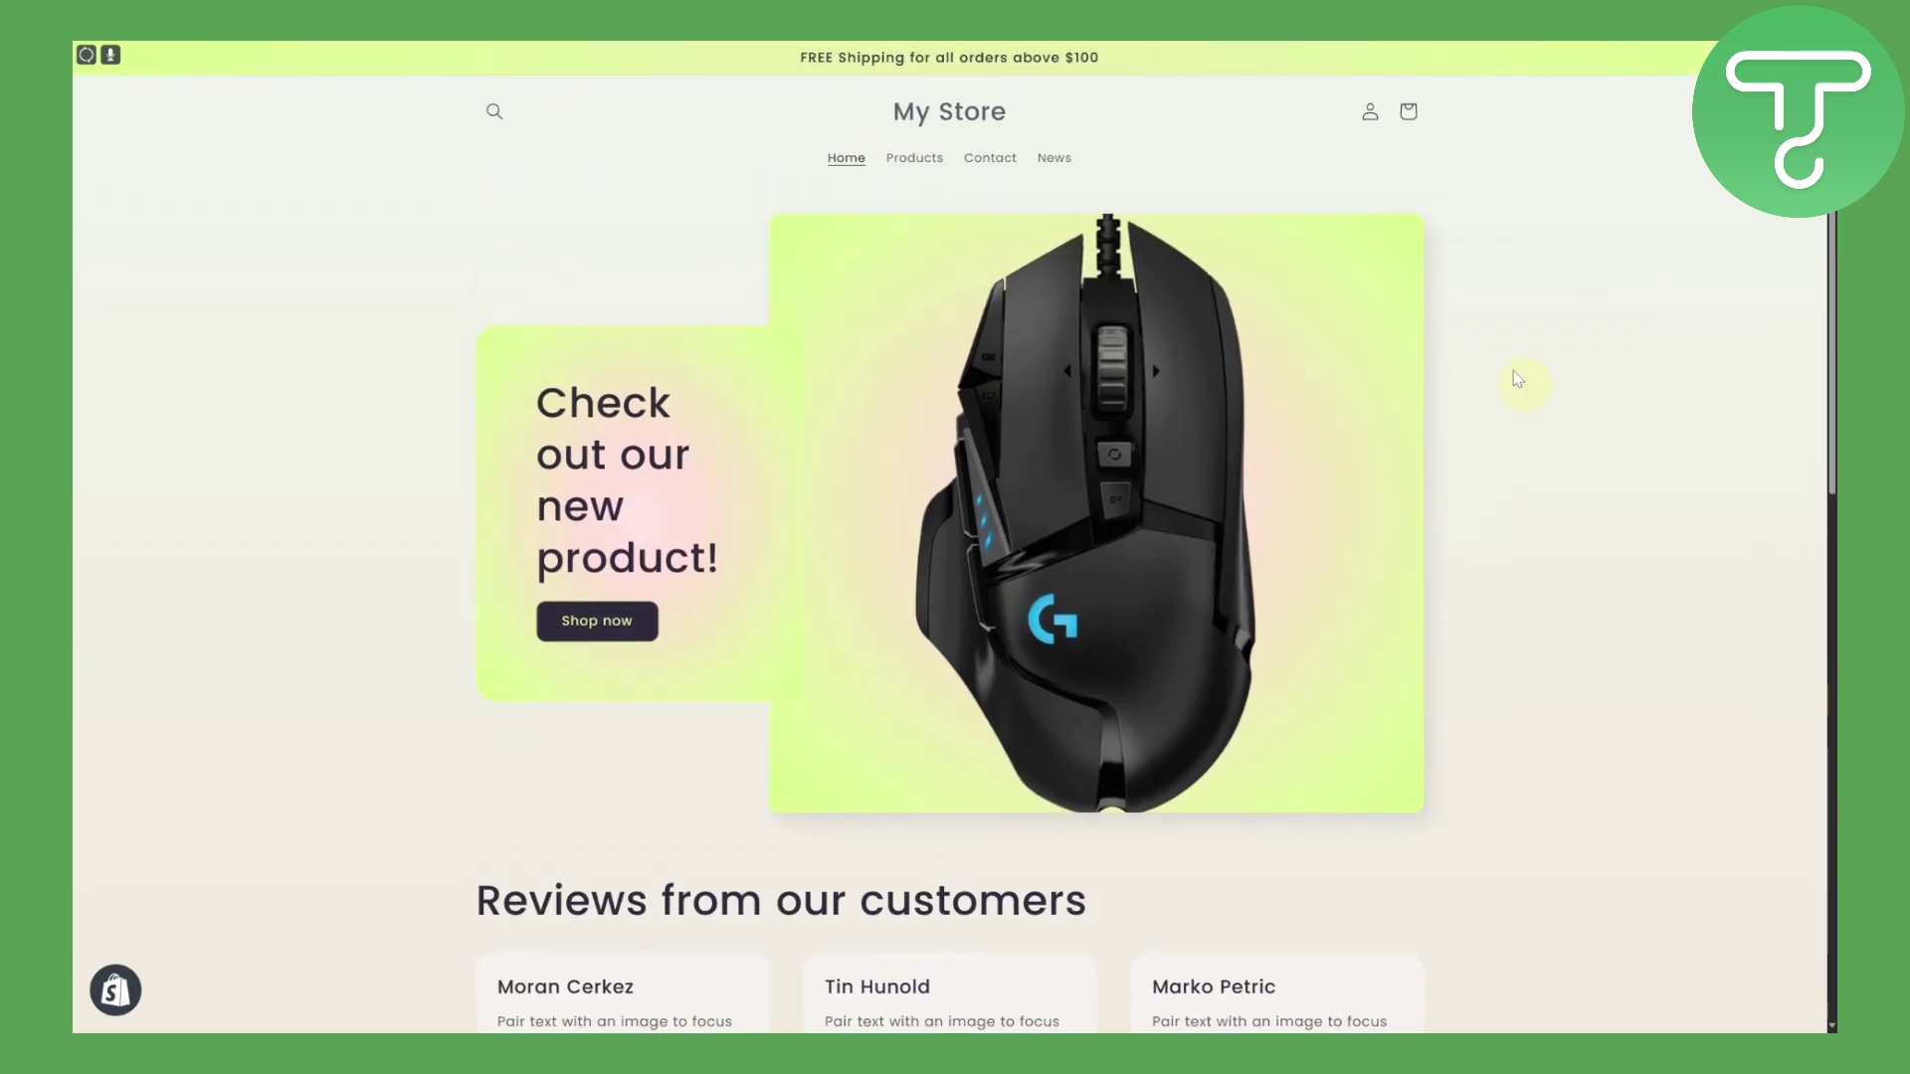
scroll(1443, 185, down, 4)
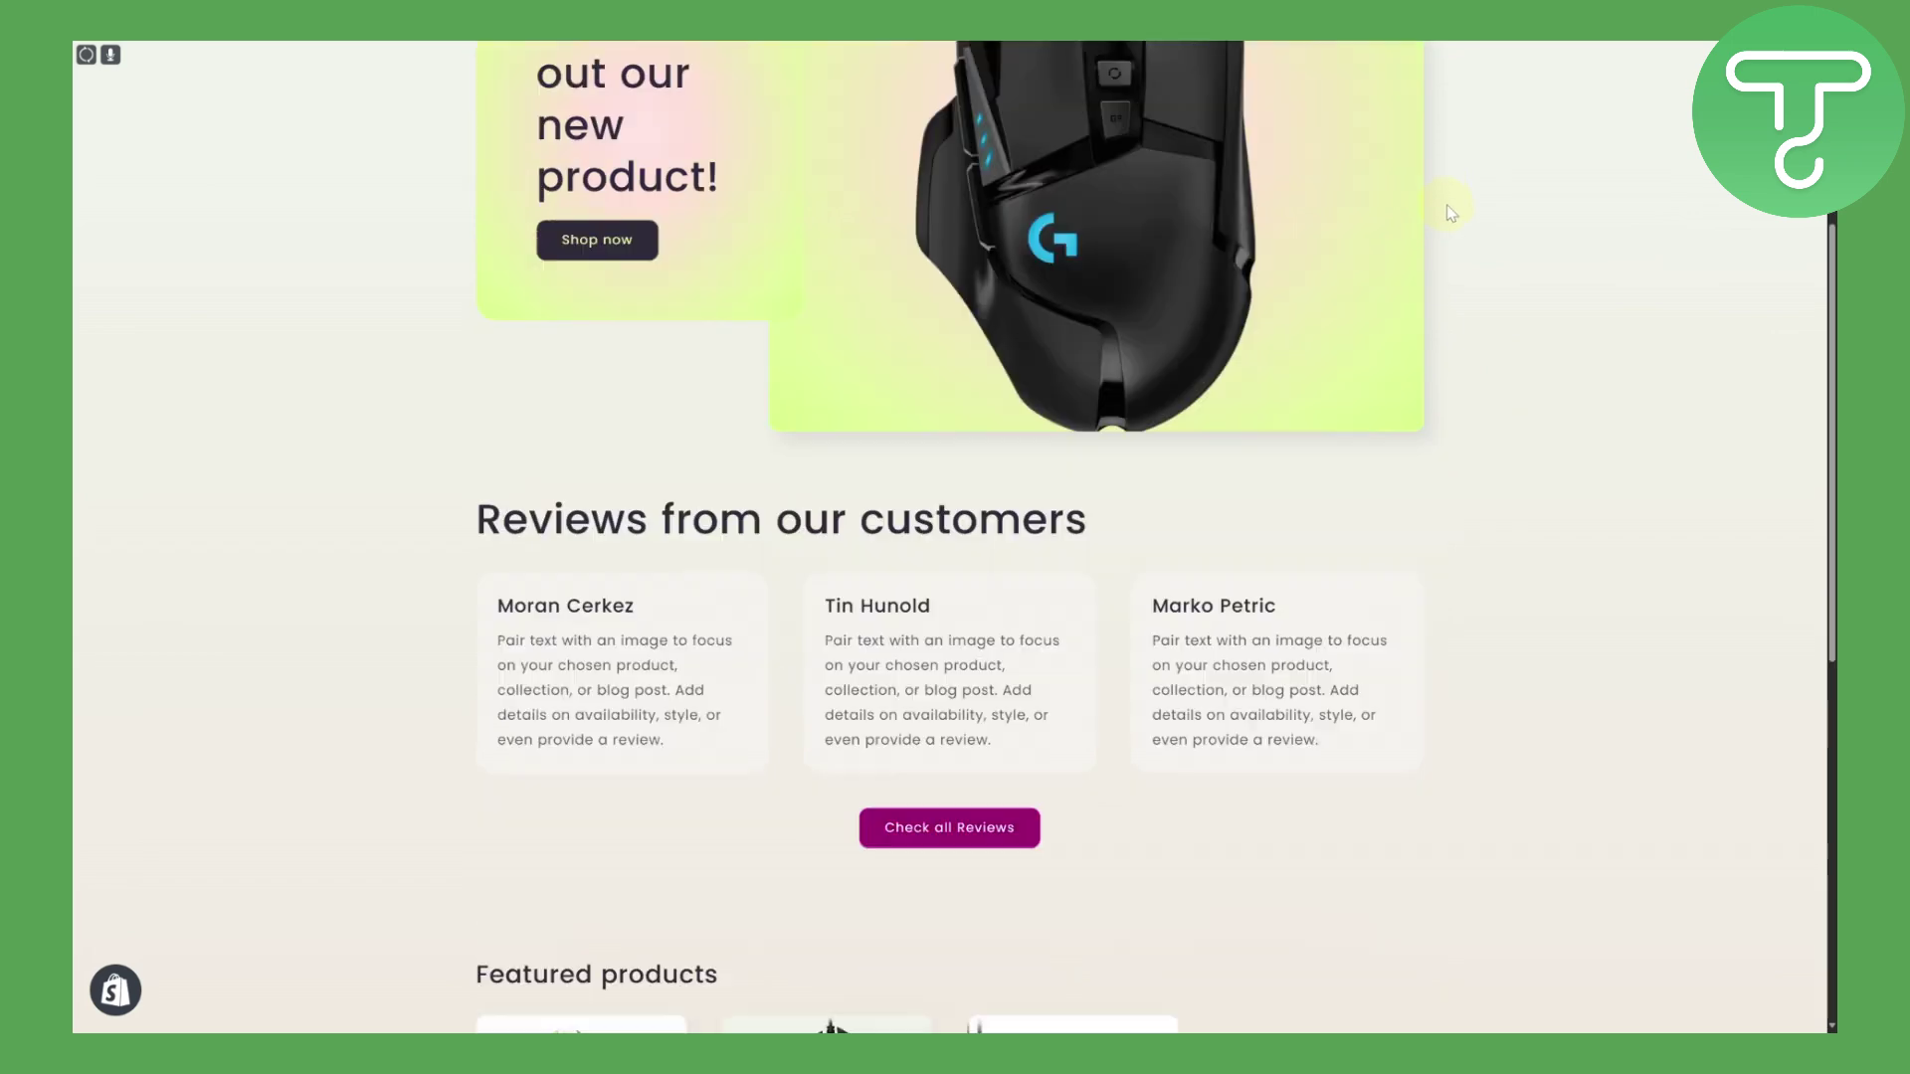
scroll(1451, 213, down, 2)
scroll(1450, 213, down, 4)
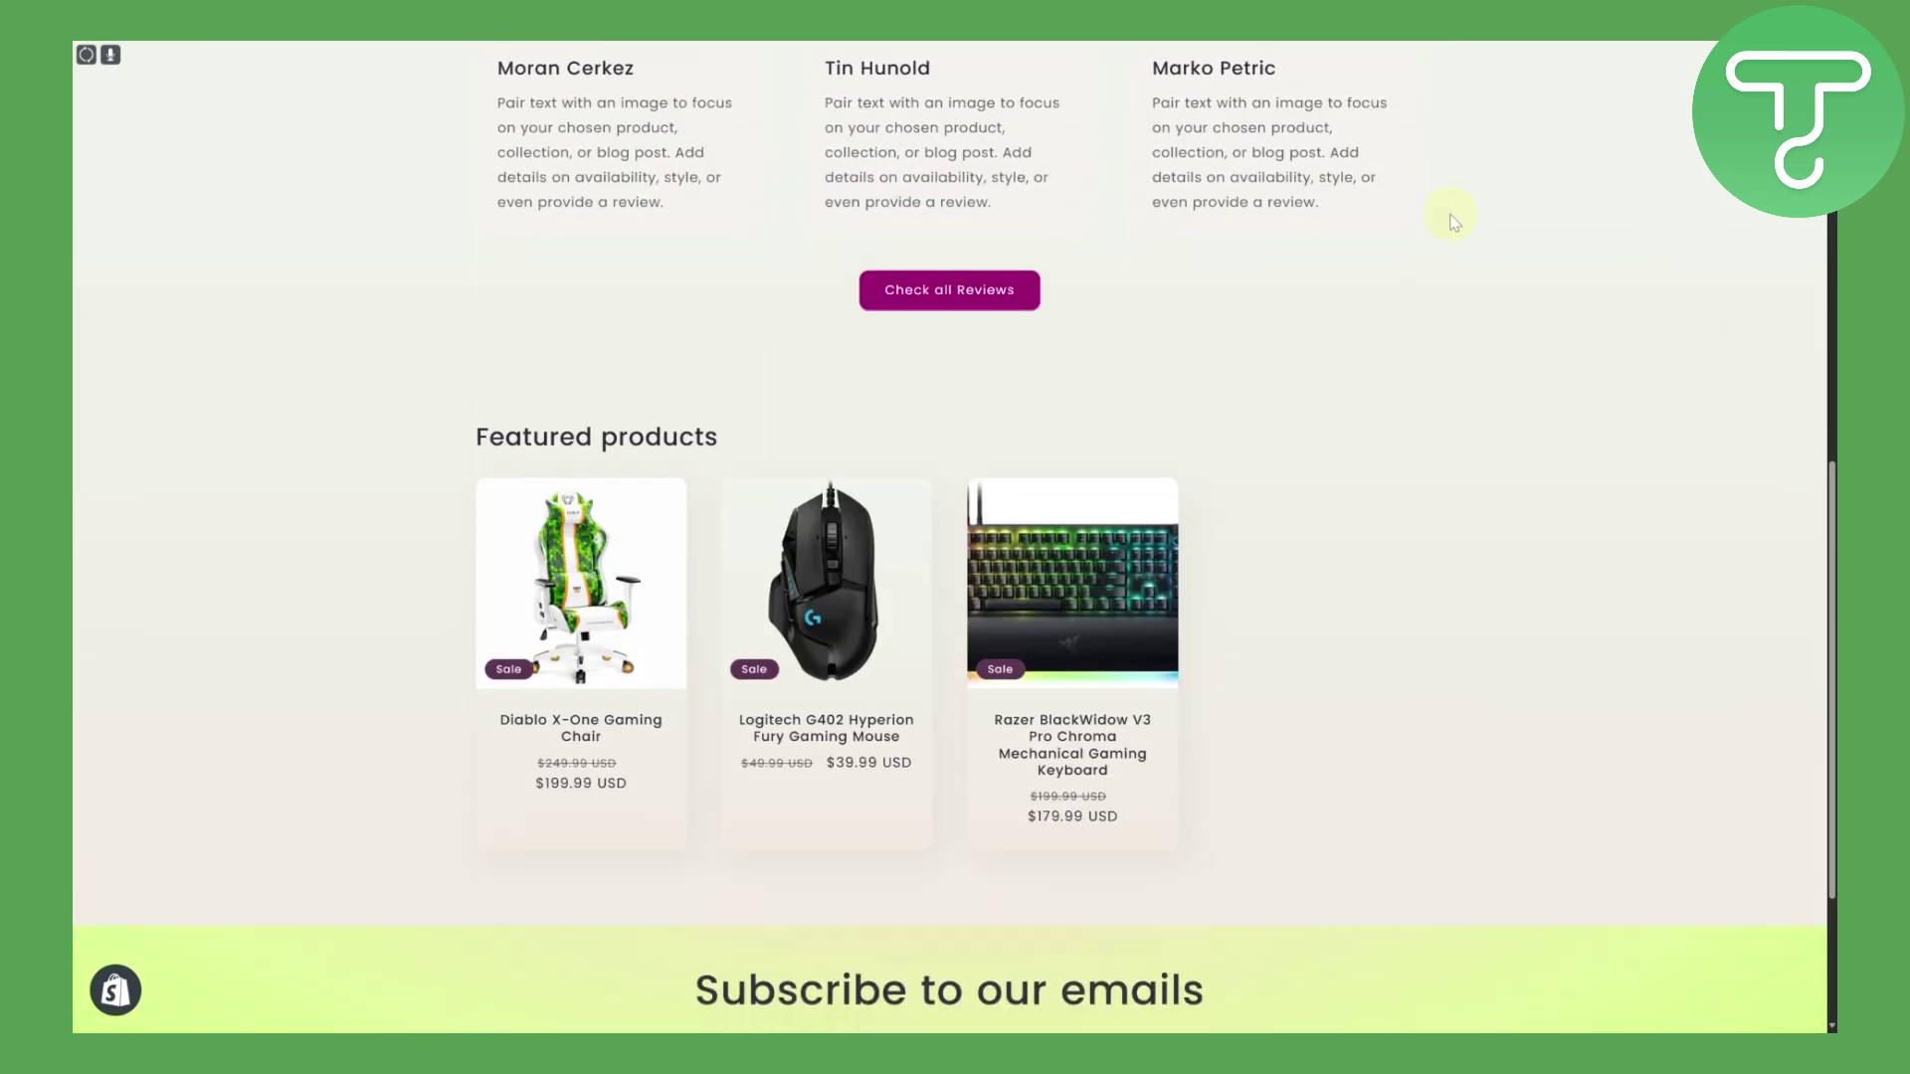
scroll(985, 298, up, 3)
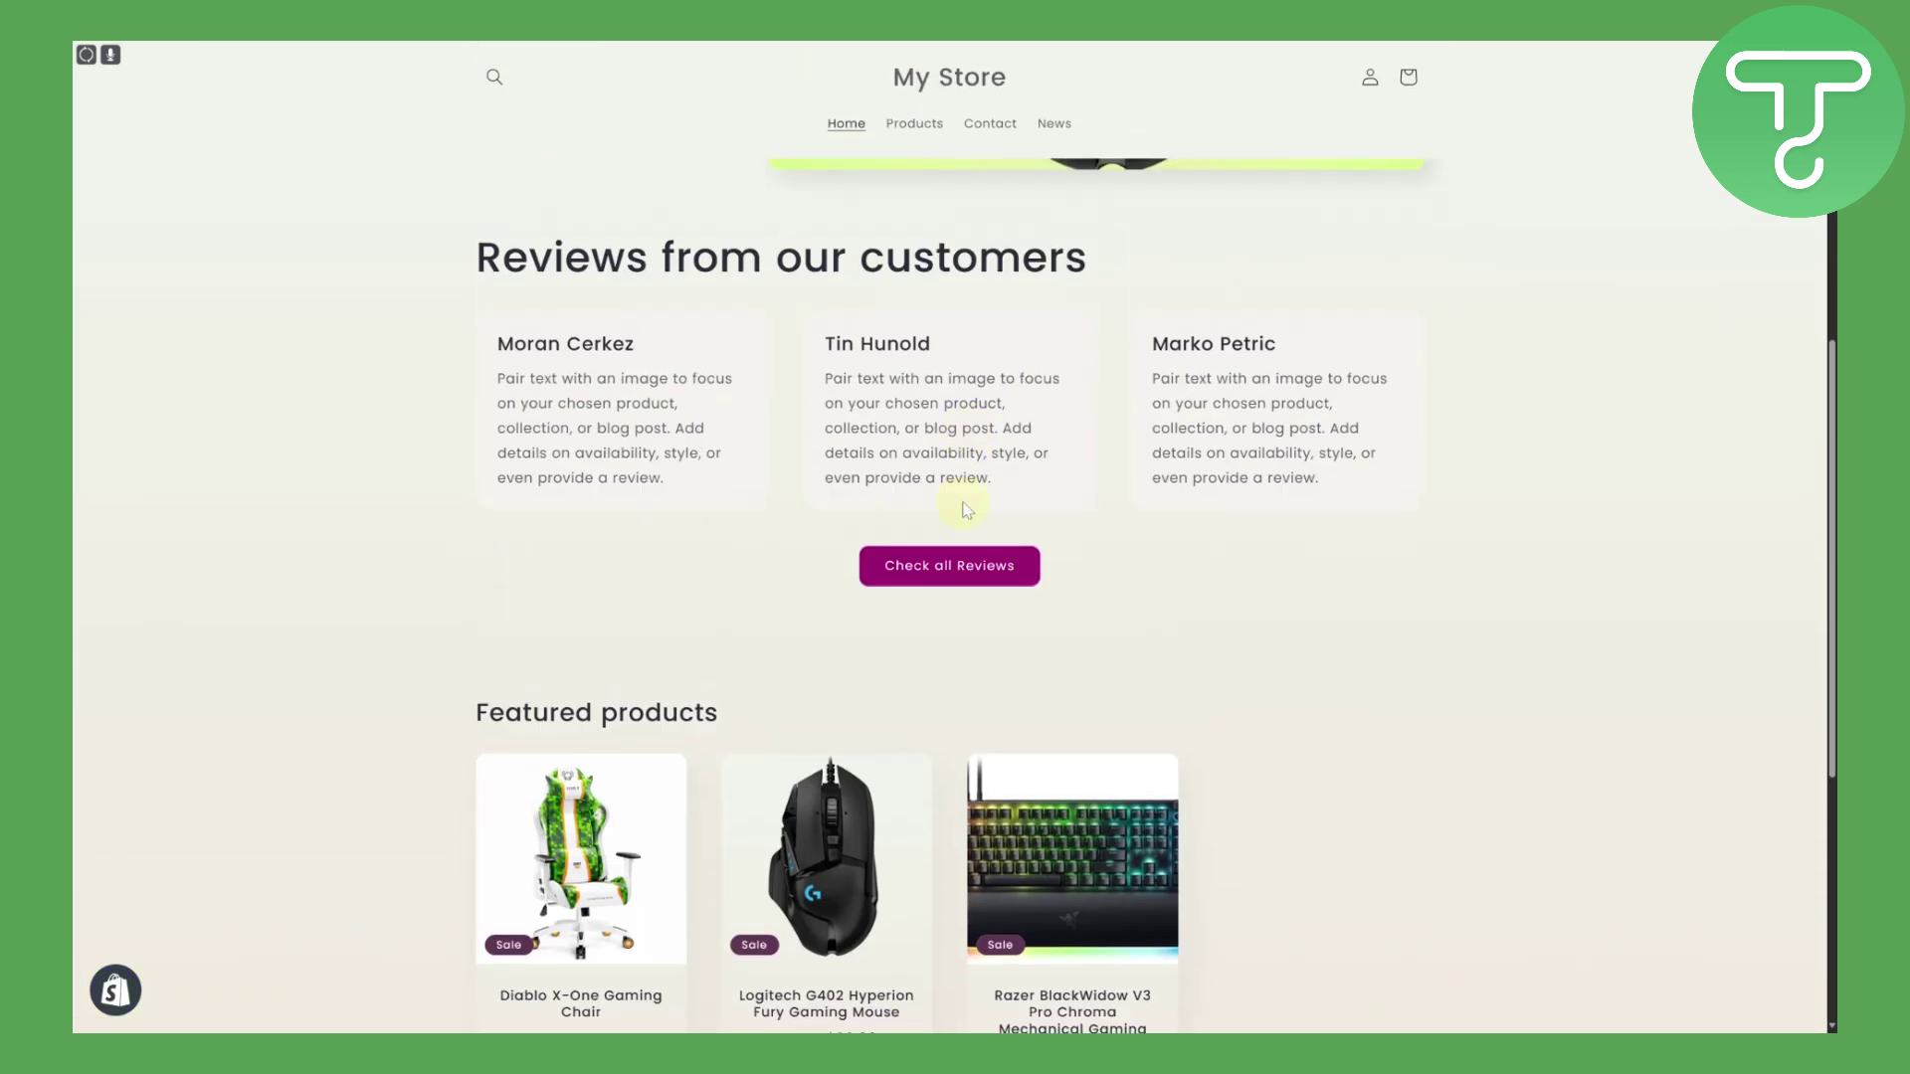
click(950, 559)
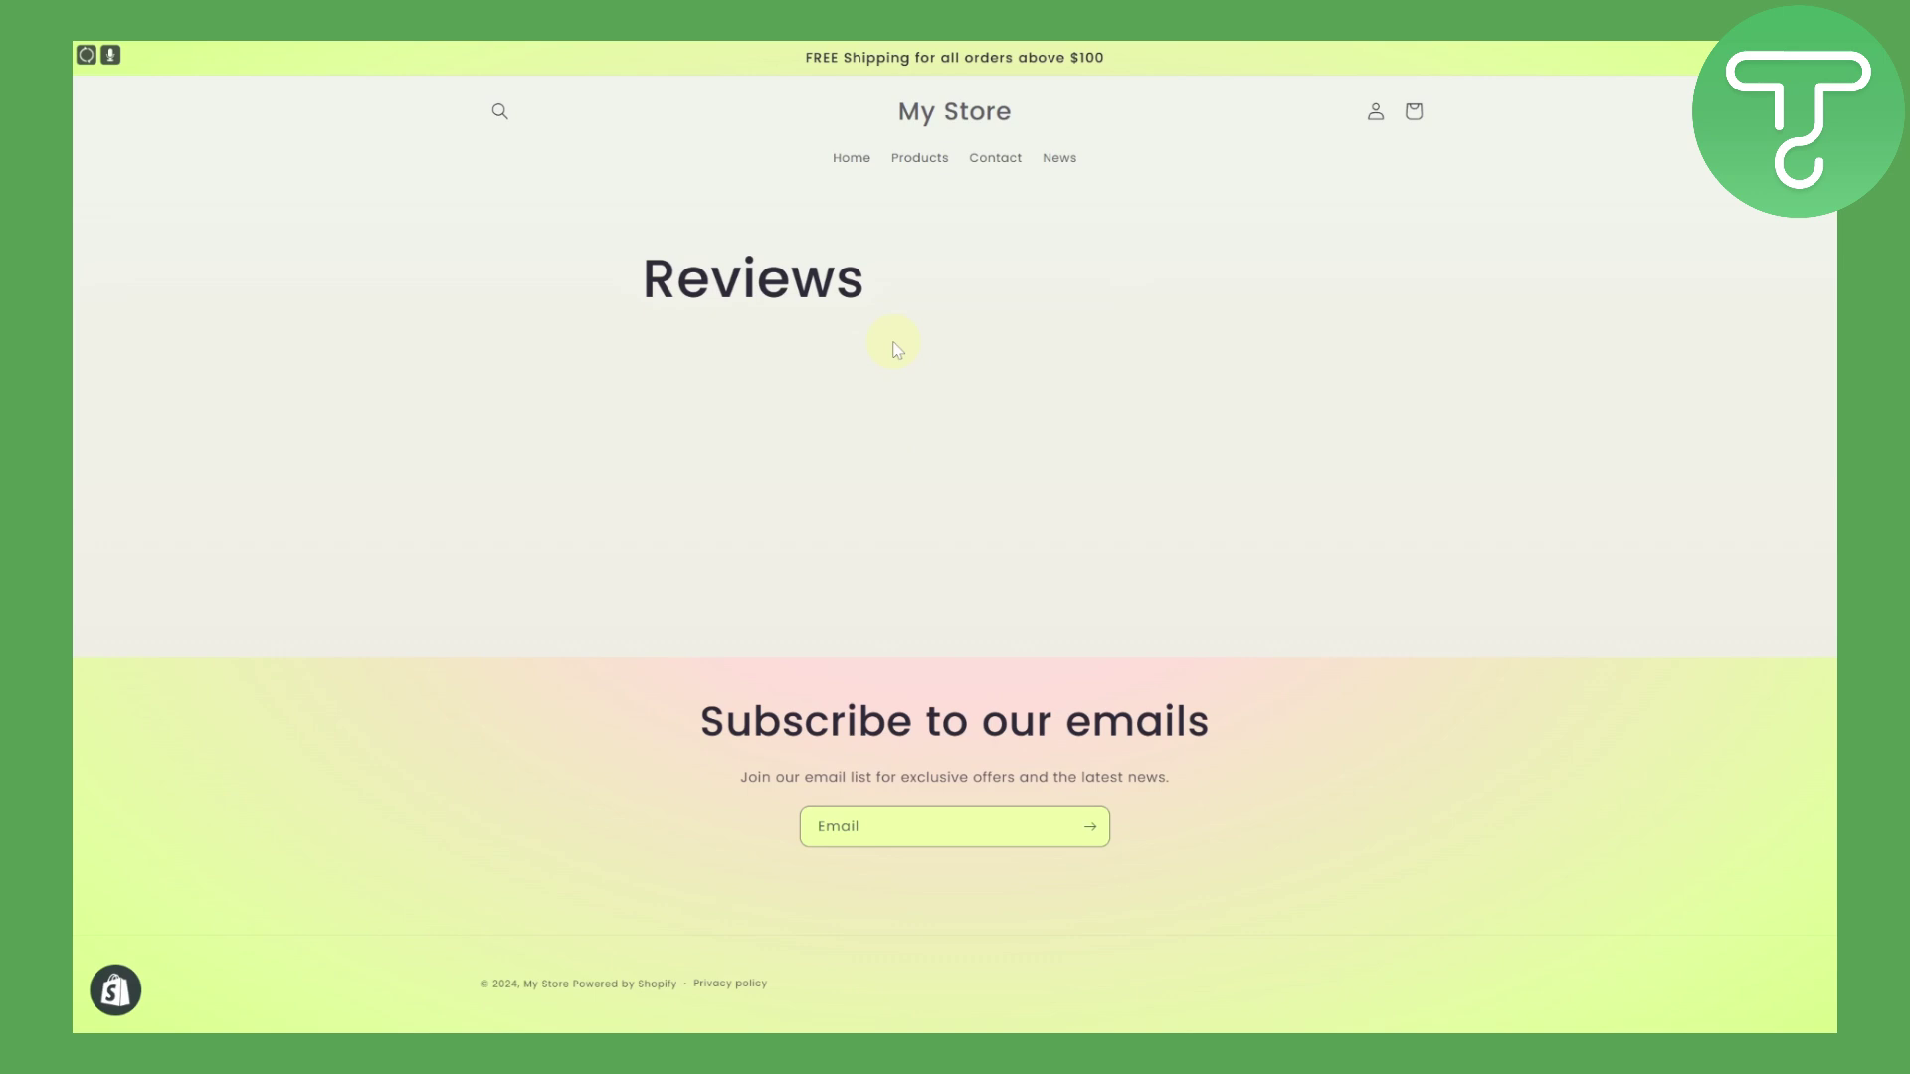
Step: Go back to the store home page, then return to the Shopify admin tab
right_click(849, 392)
click(875, 422)
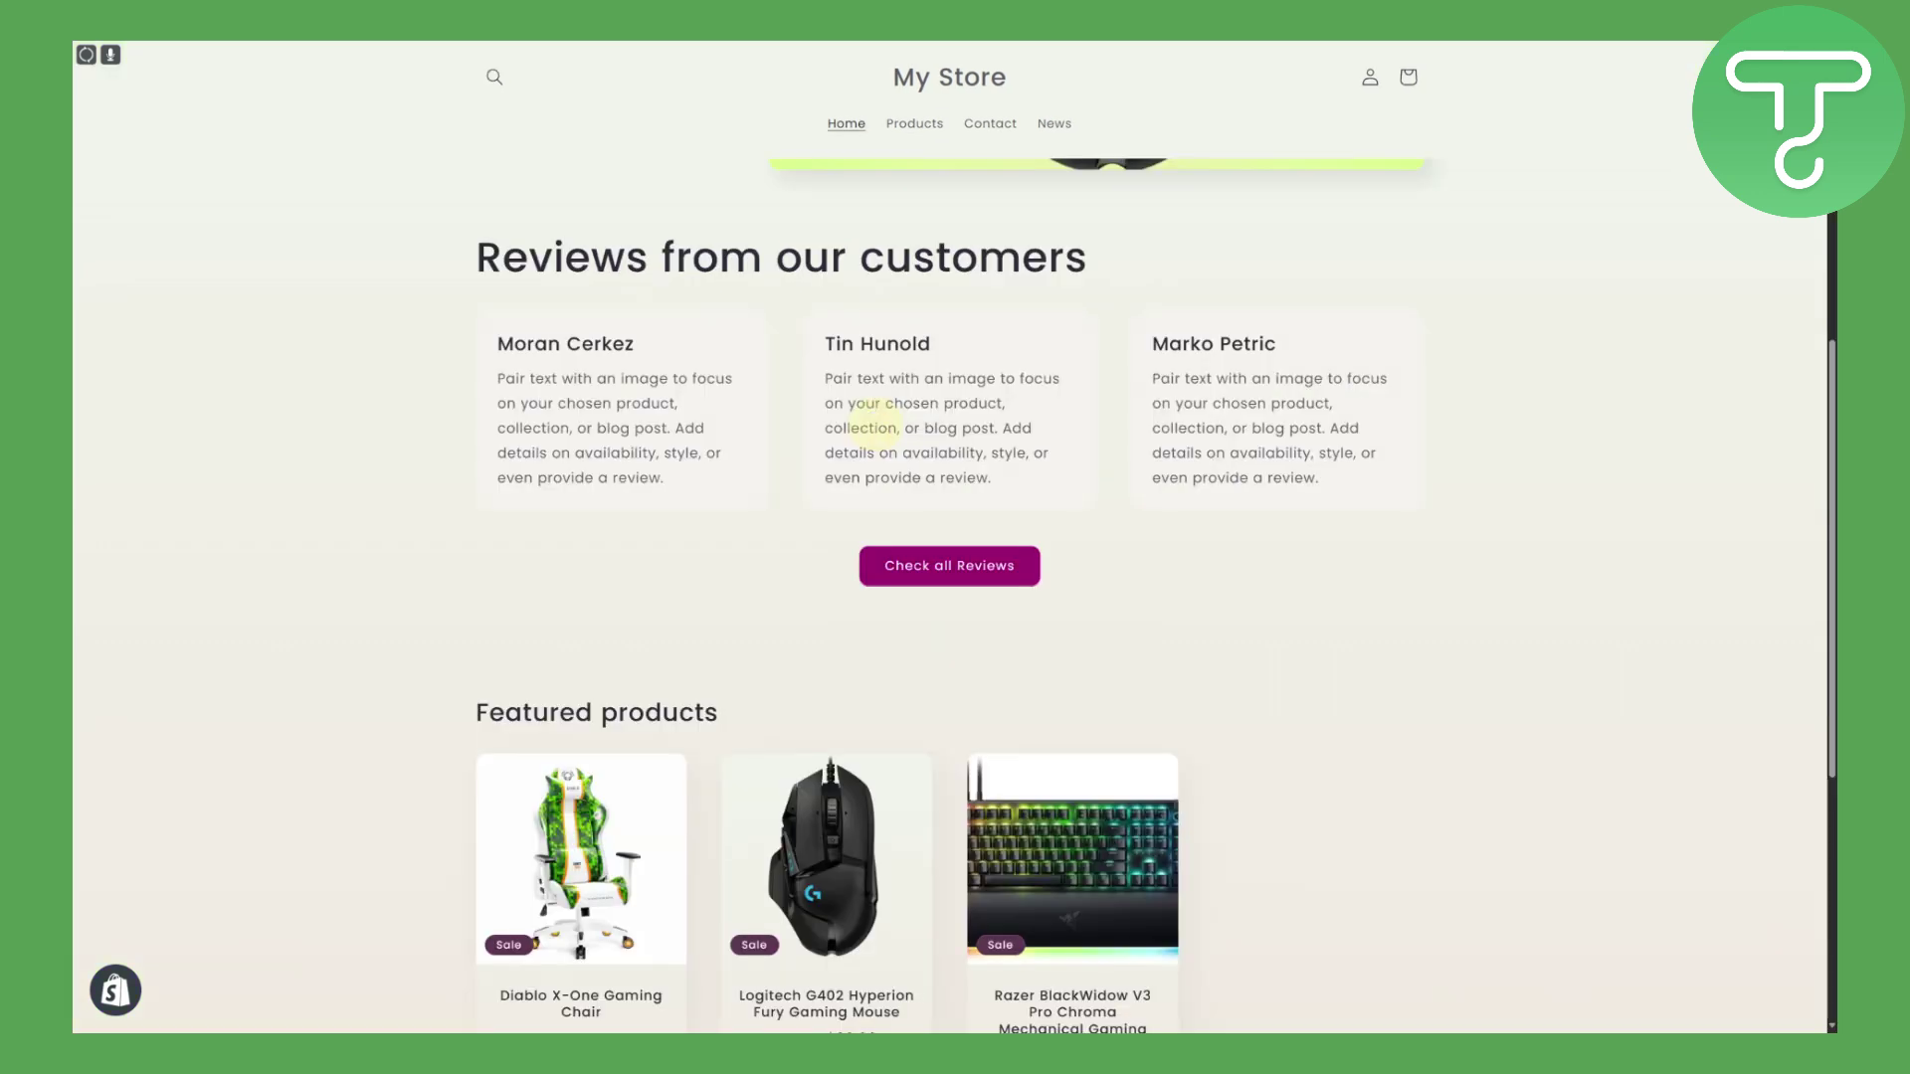
scroll(875, 428, up, 6)
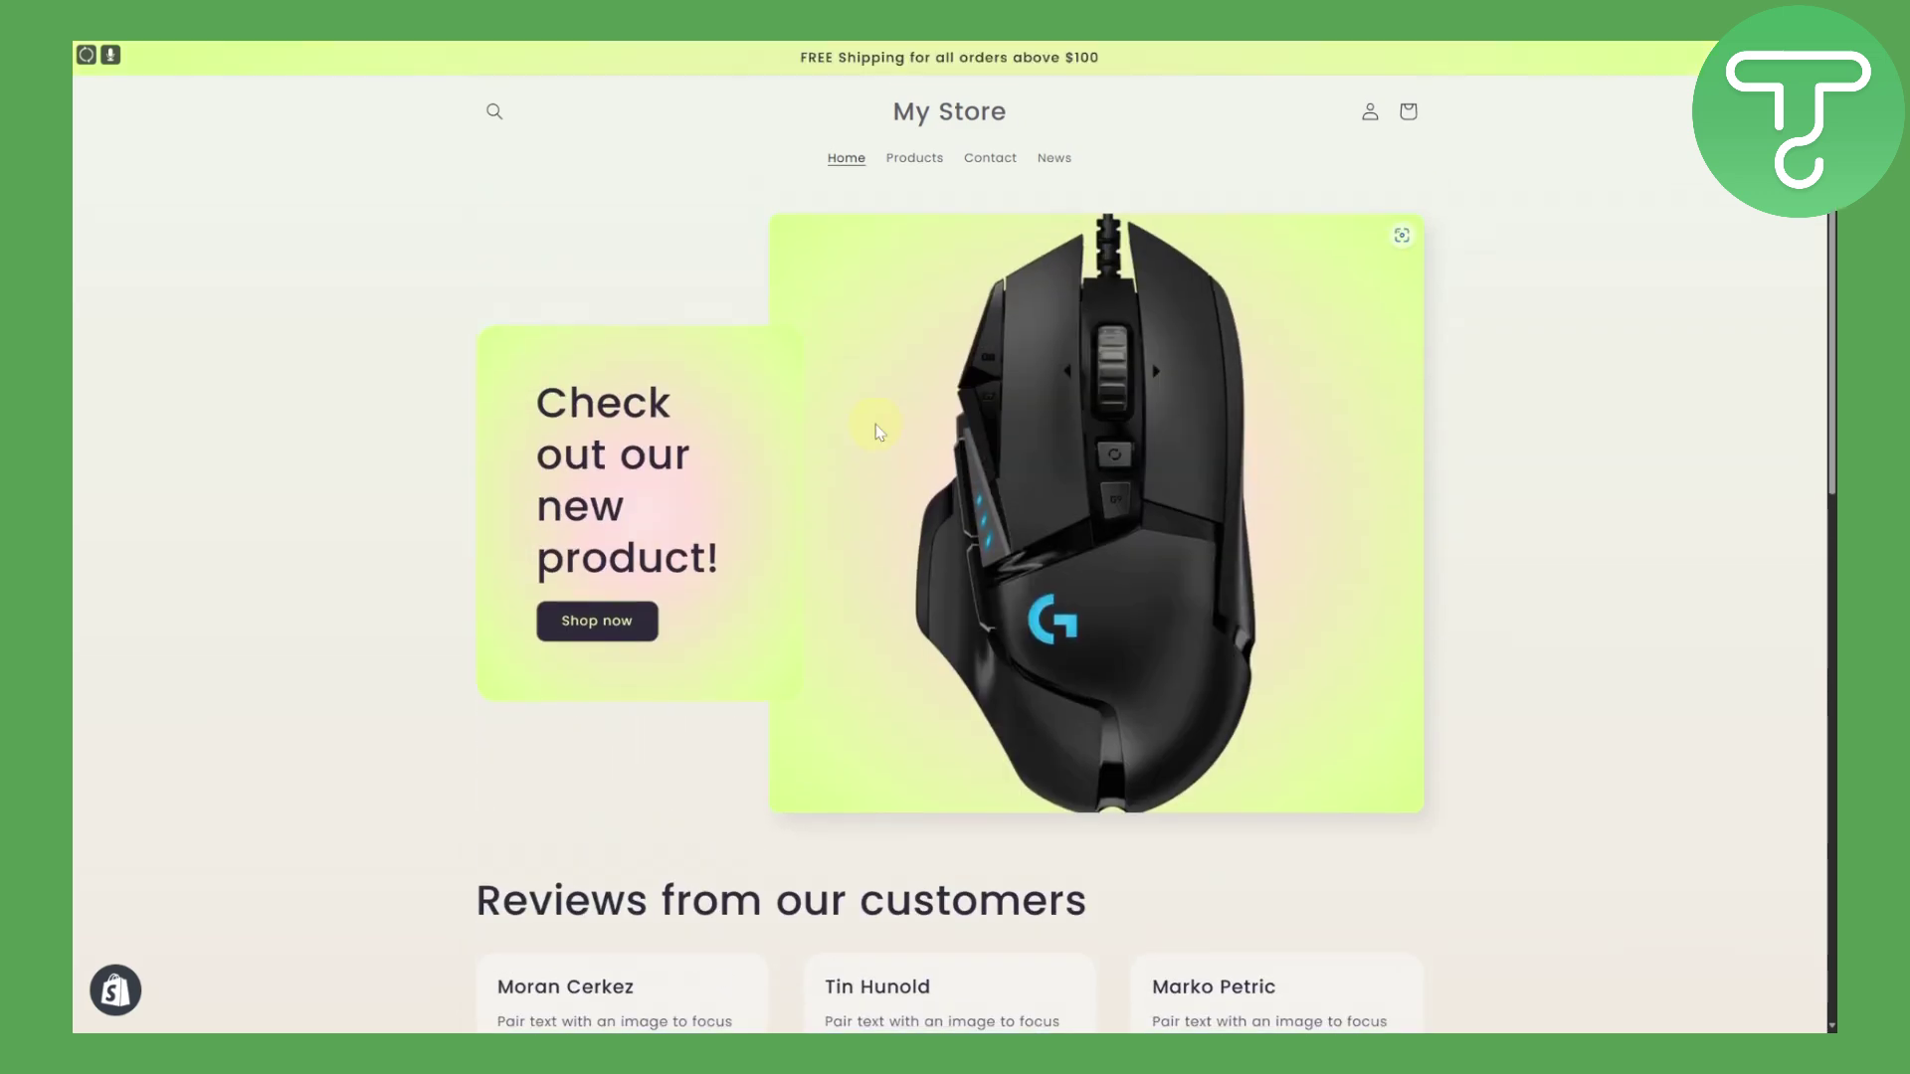
scroll(876, 429, down, 10)
scroll(871, 434, up, 9)
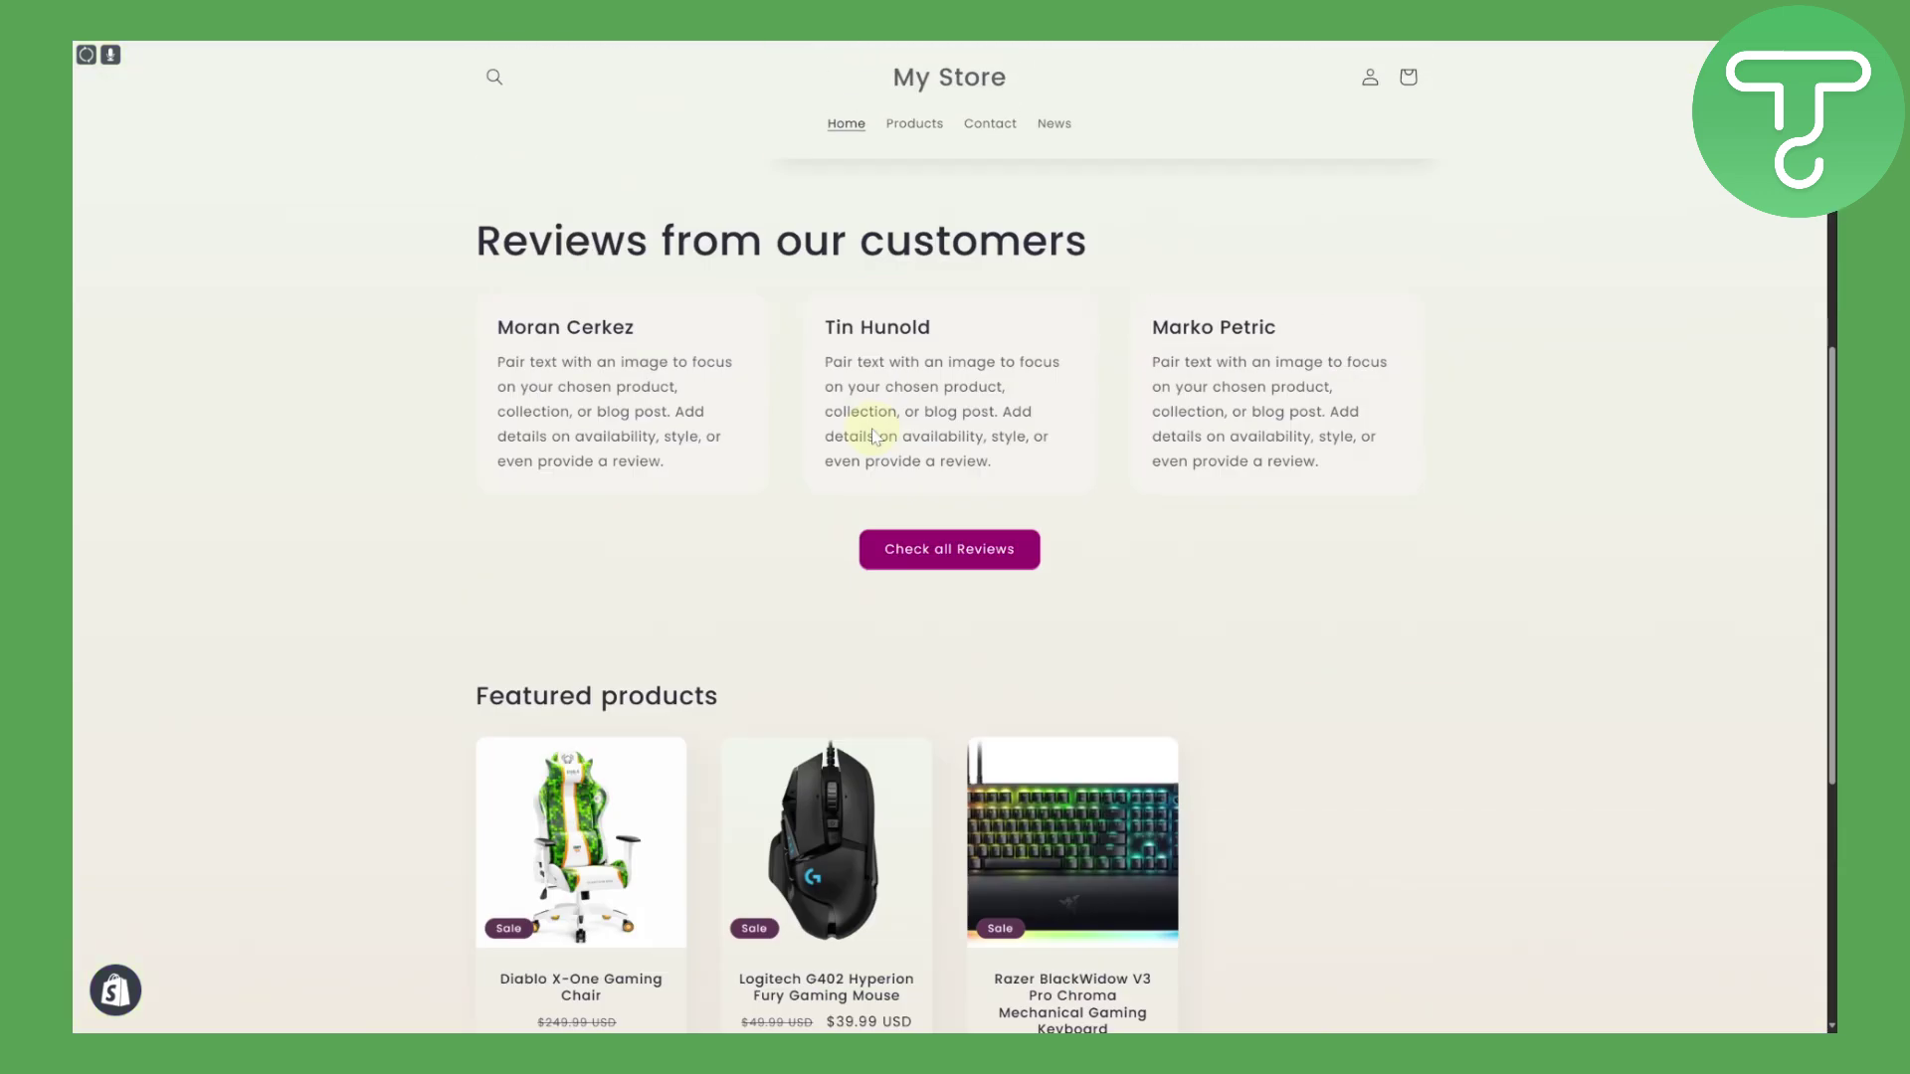
click(261, 52)
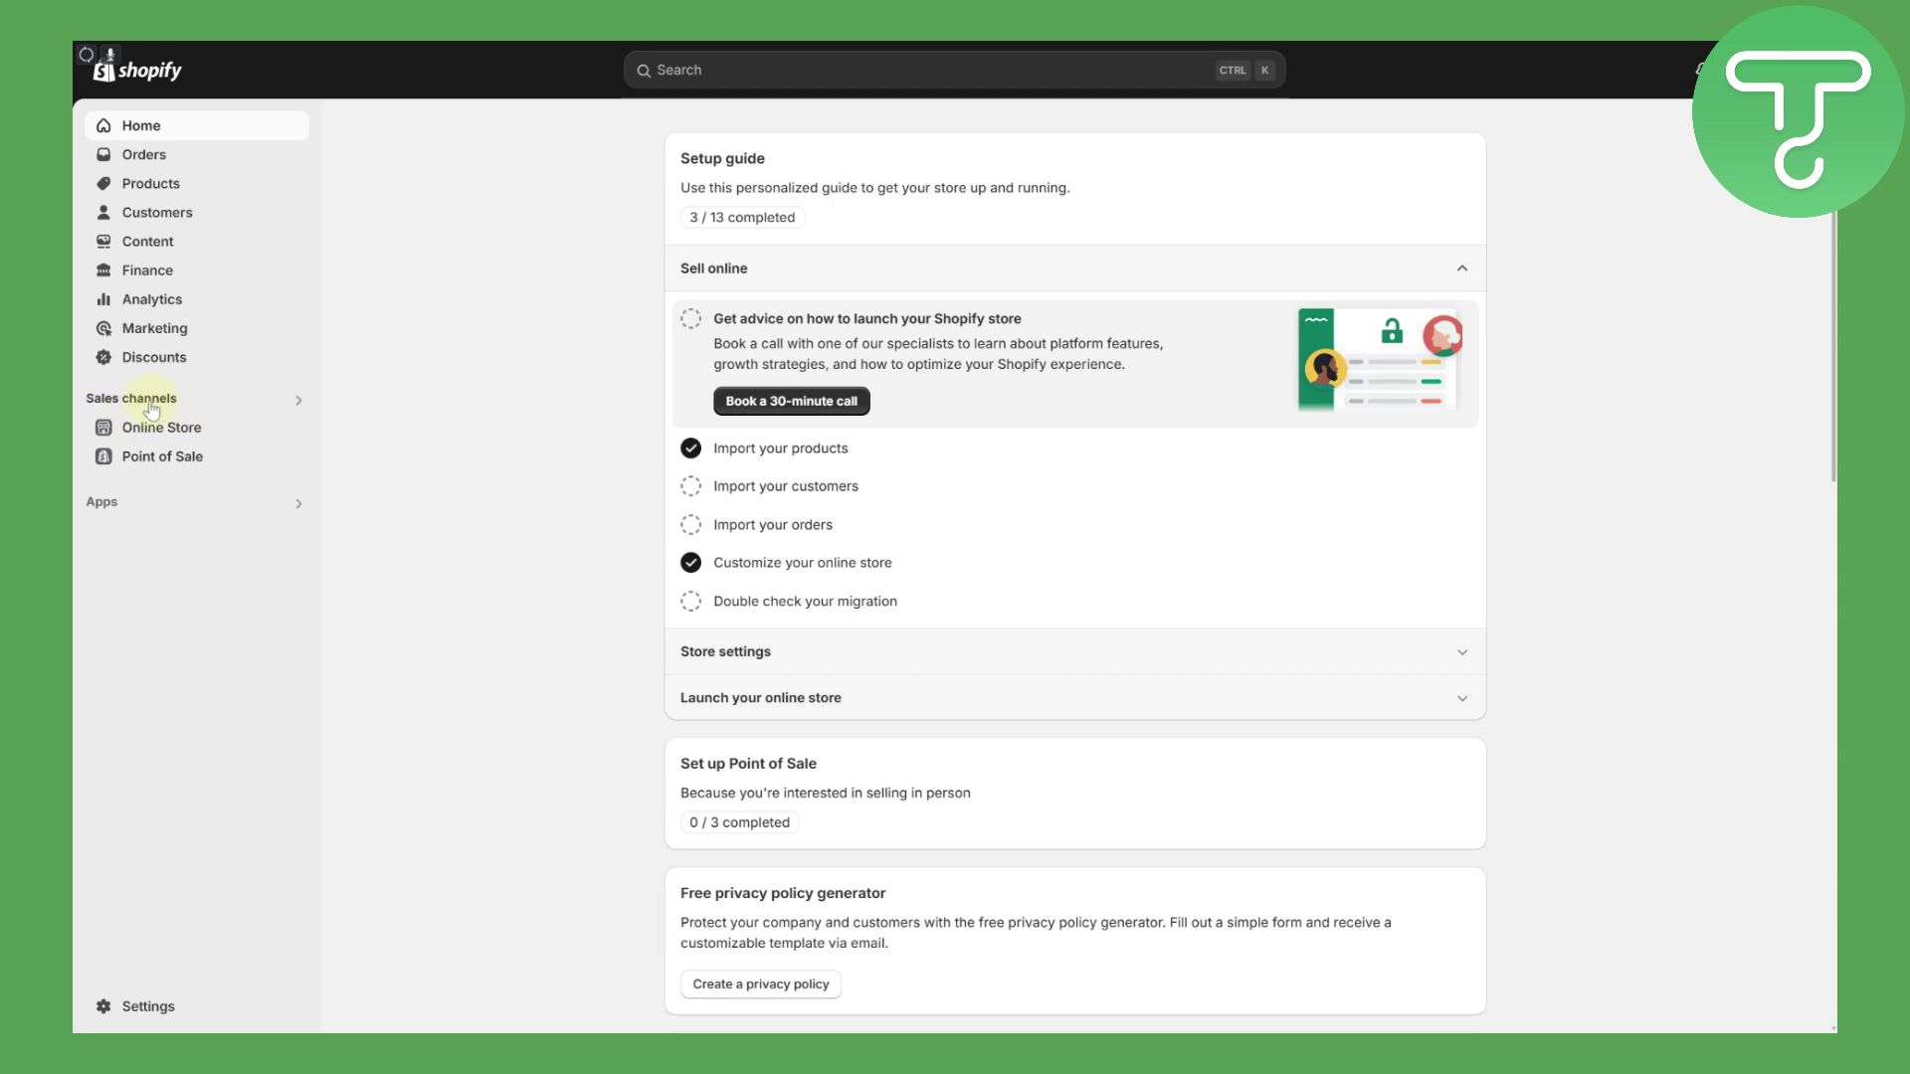
Step: Launch the theme editor for the live Sense theme from the Online Store themes page
click(211, 435)
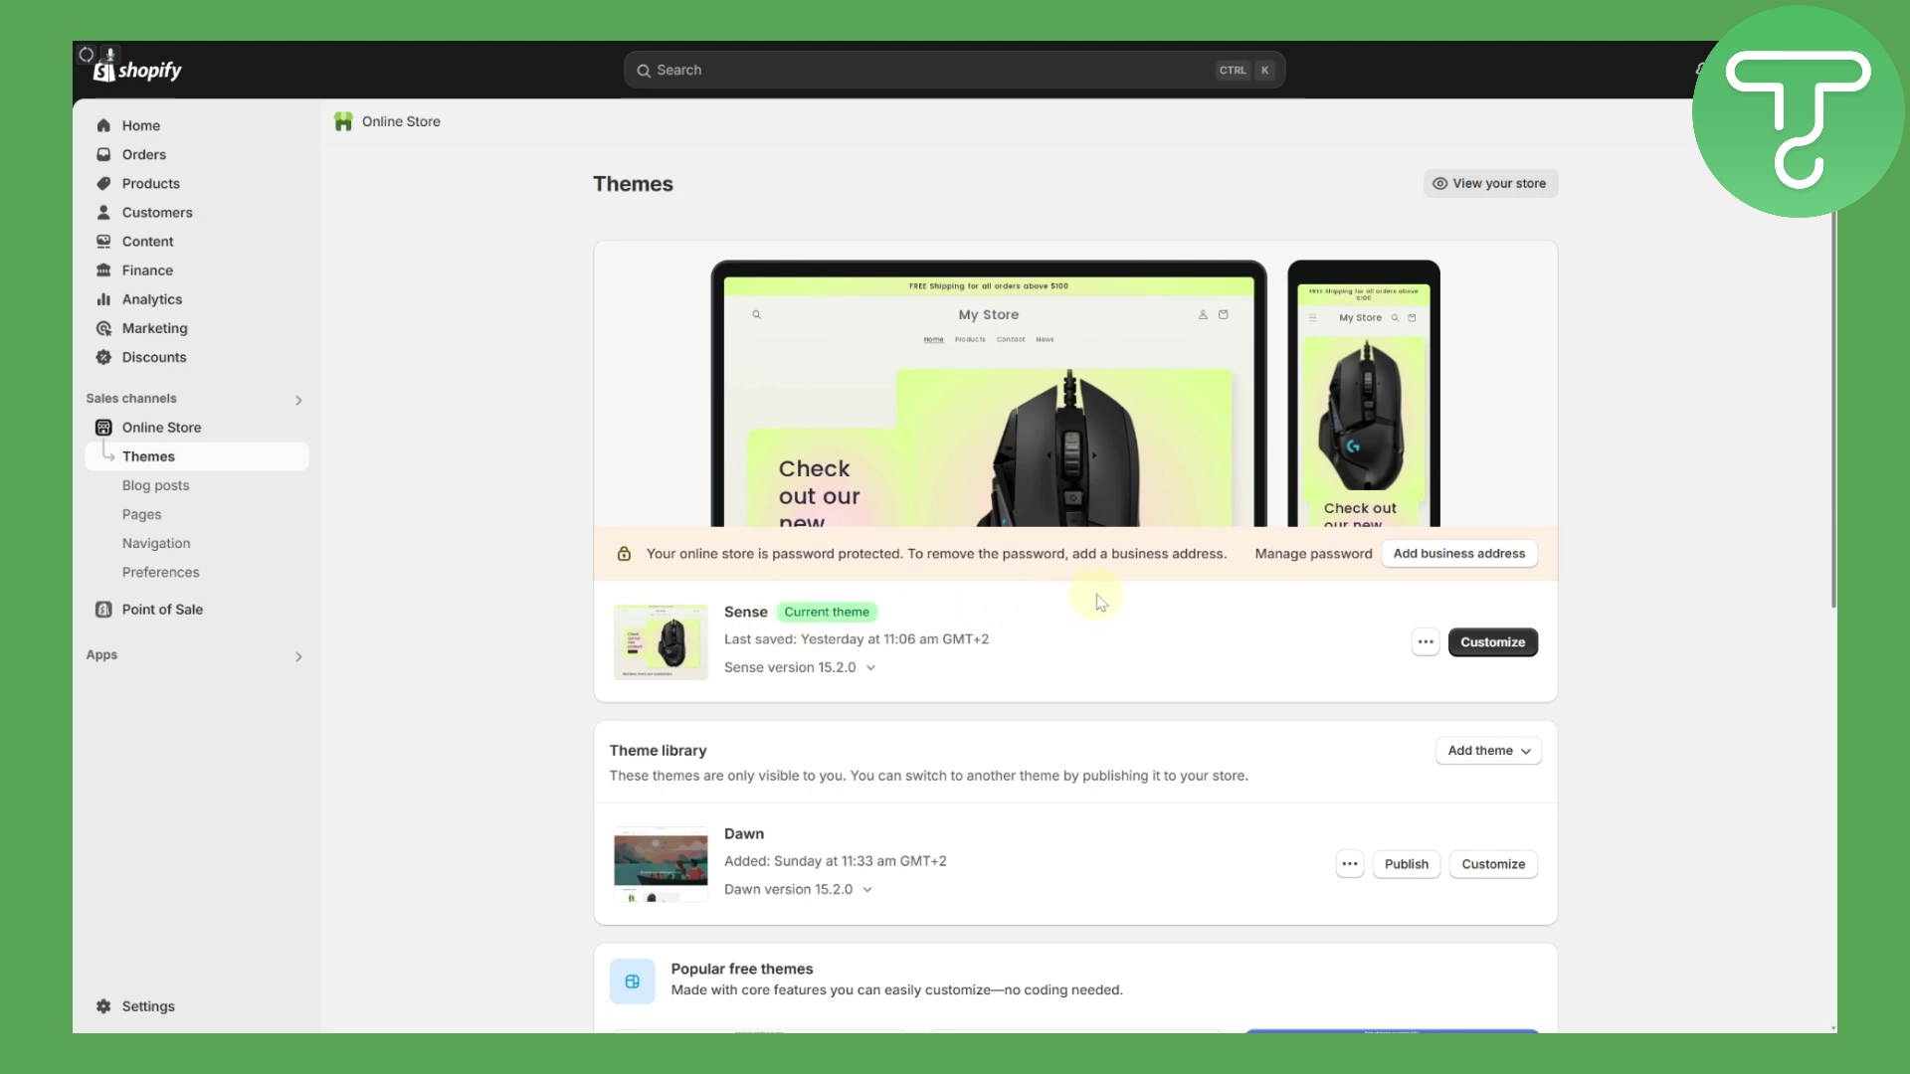
scroll(1077, 595, down, 2)
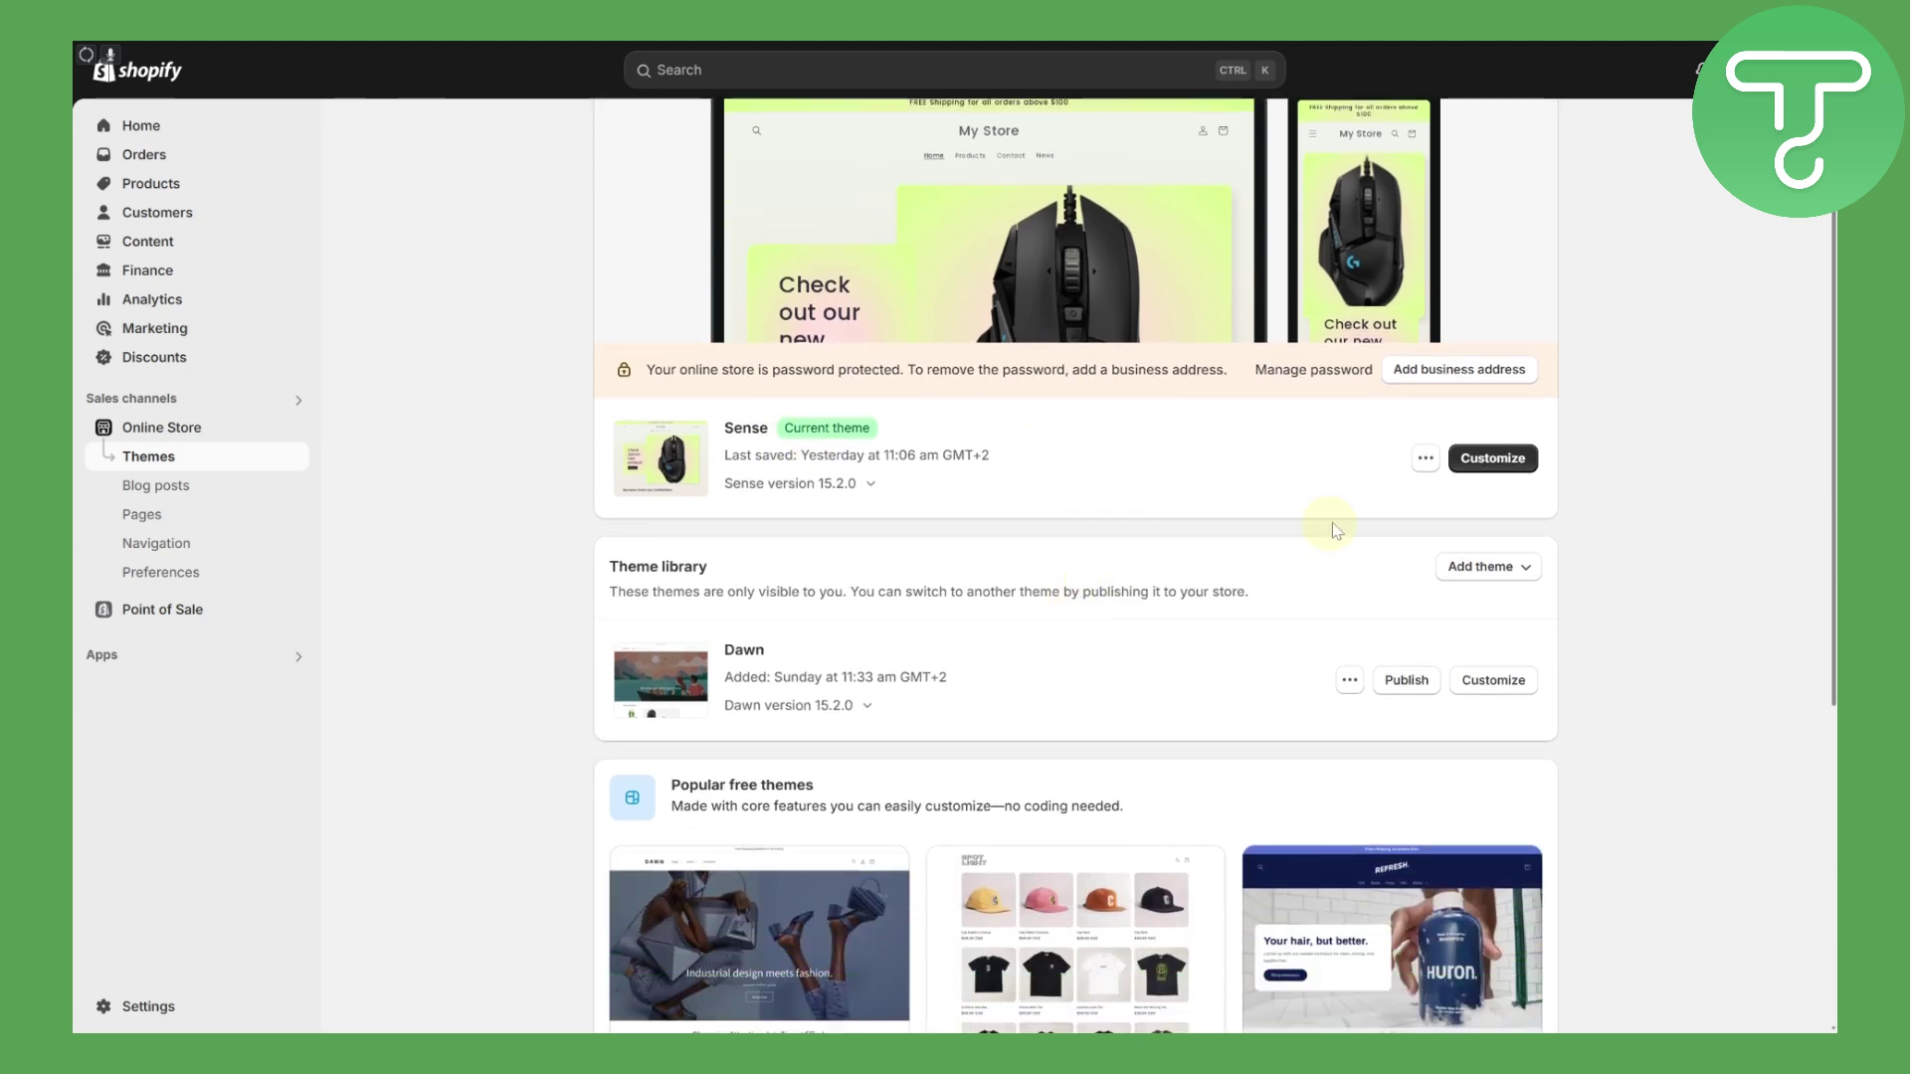
click(1425, 460)
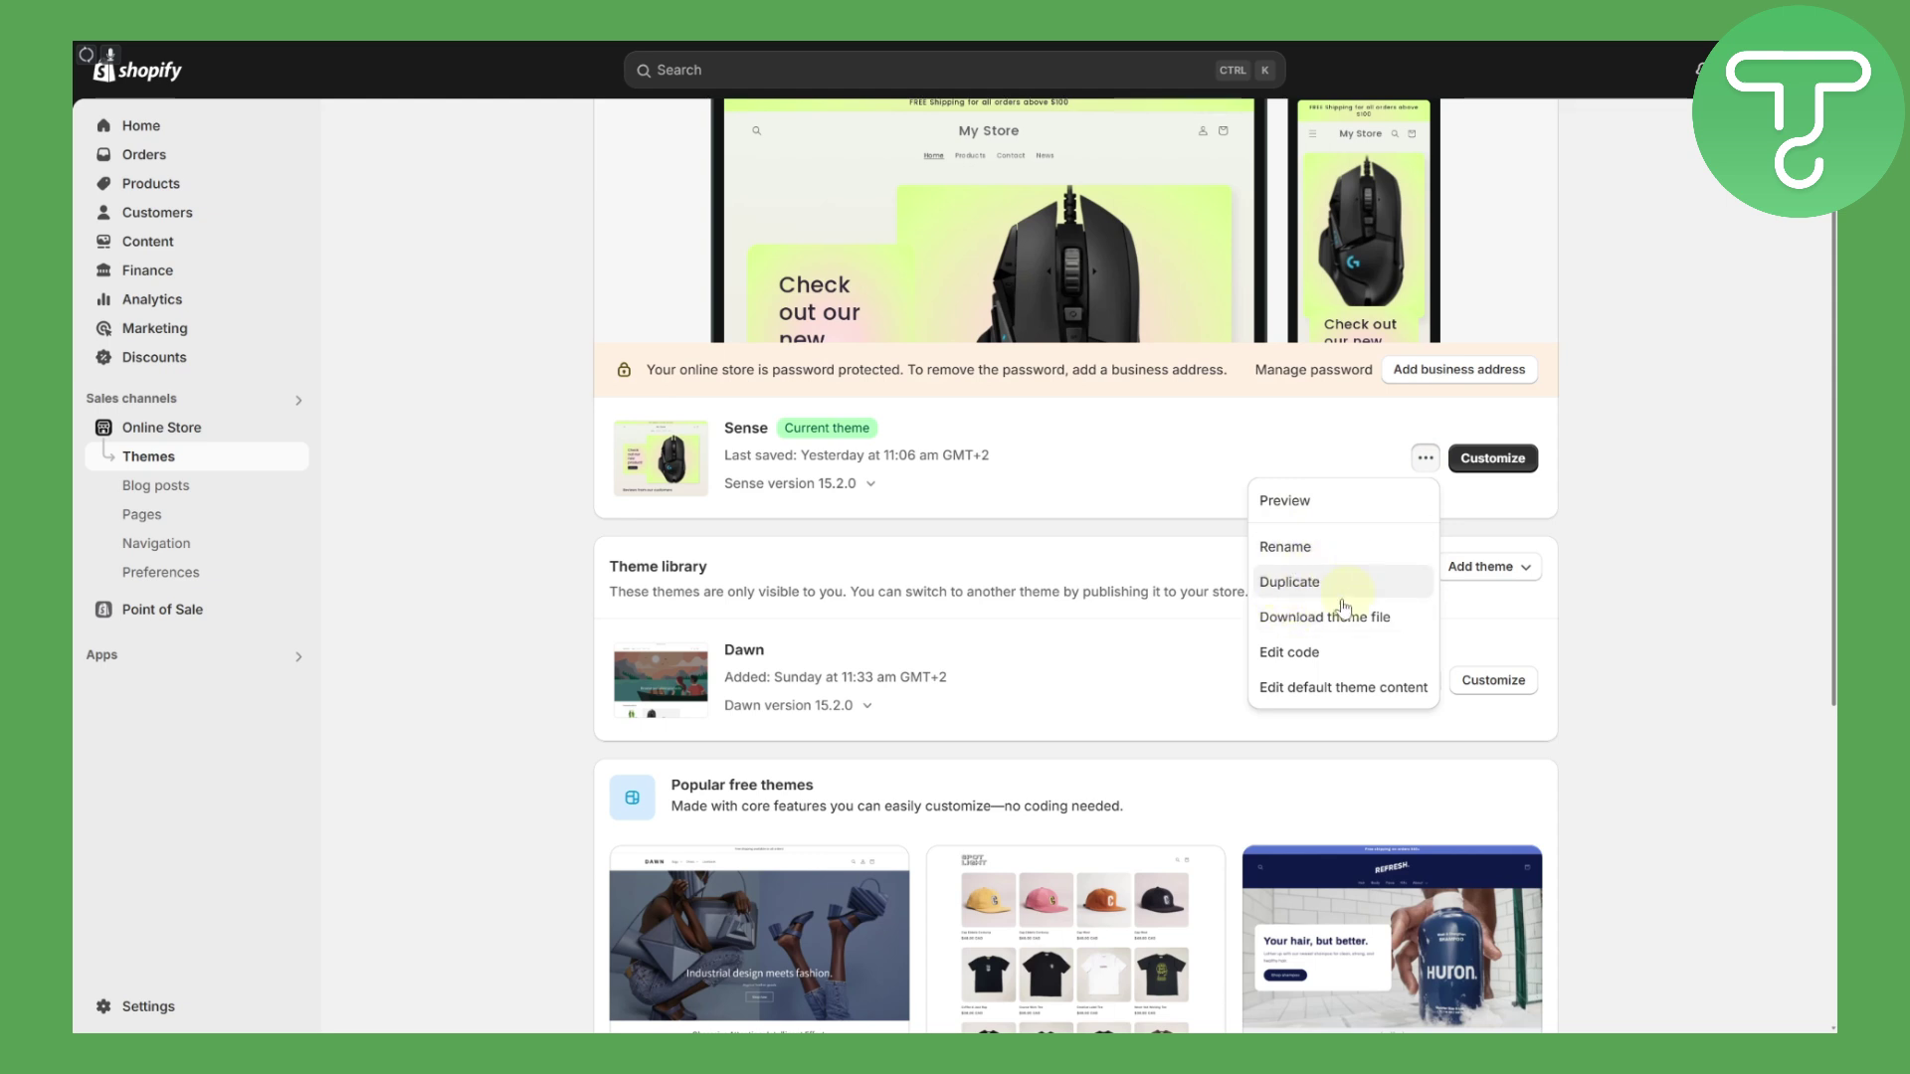
click(1227, 466)
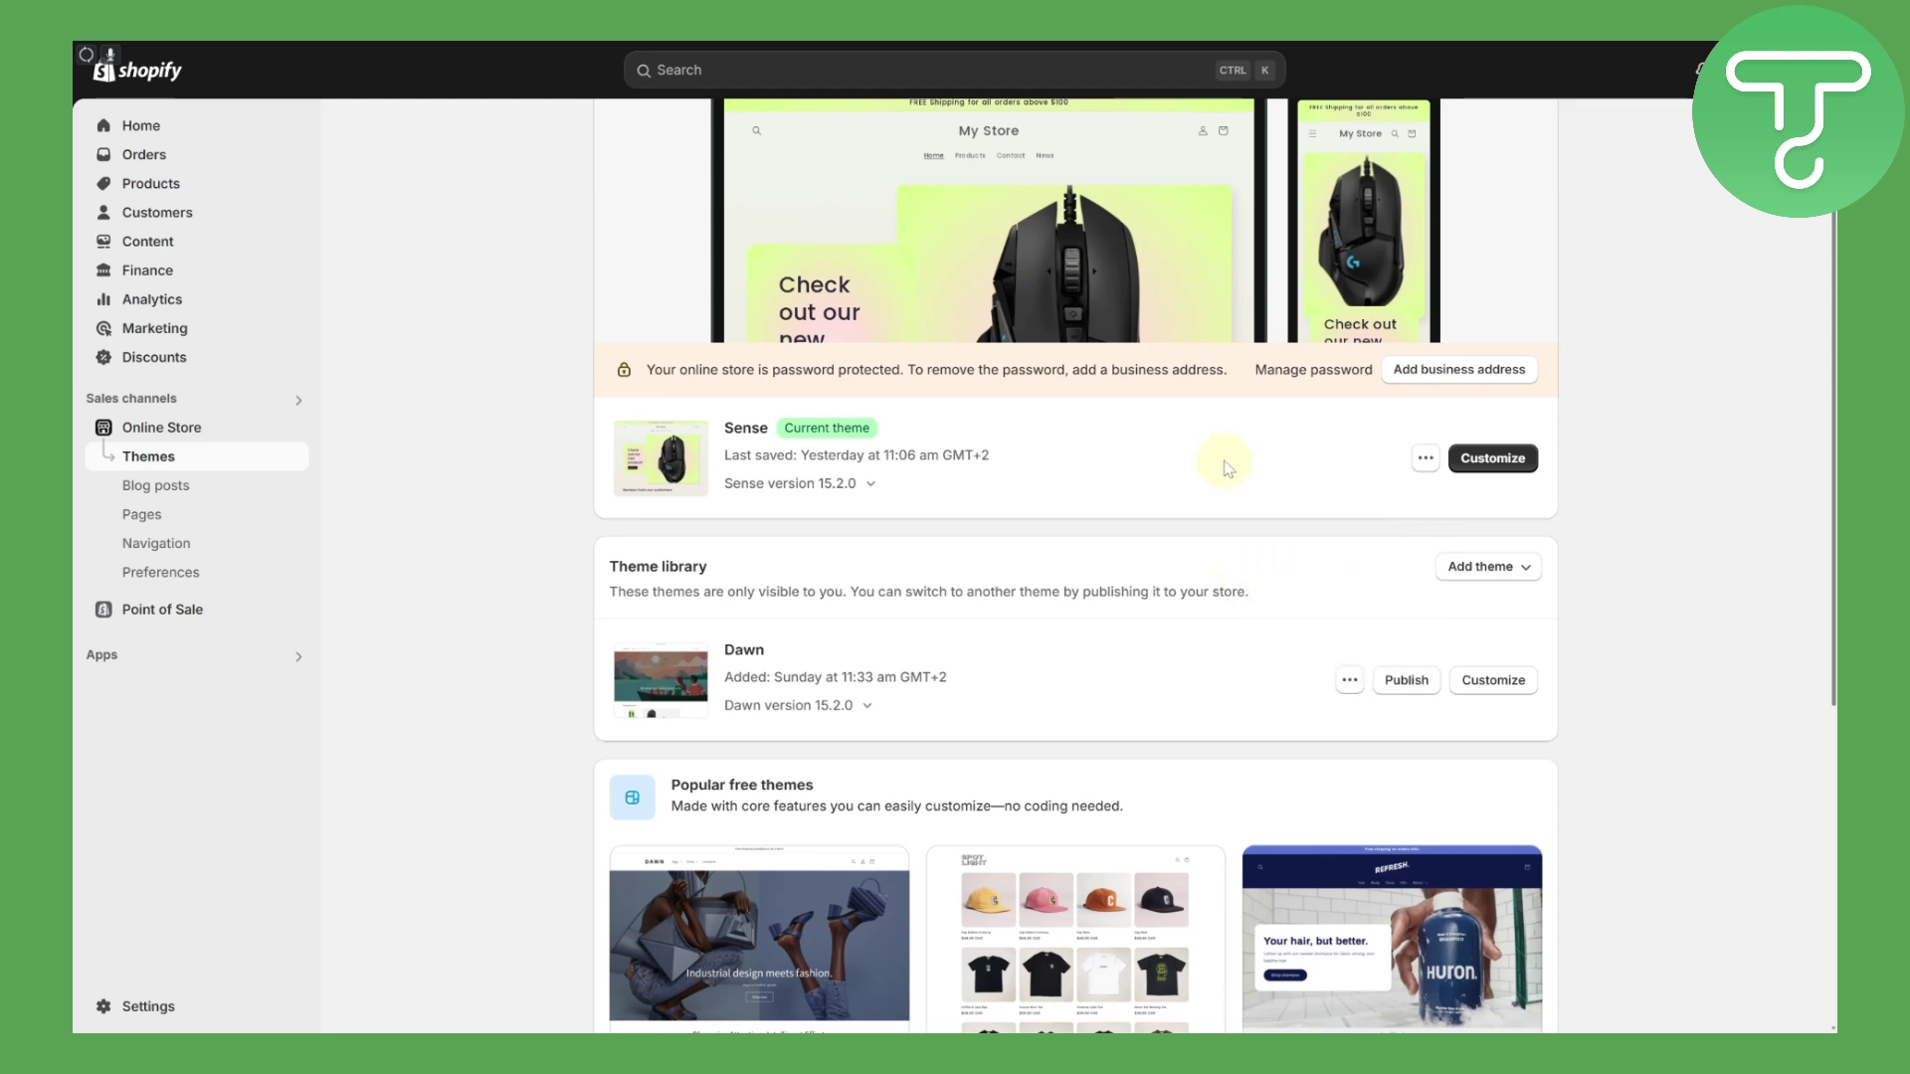
click(1492, 460)
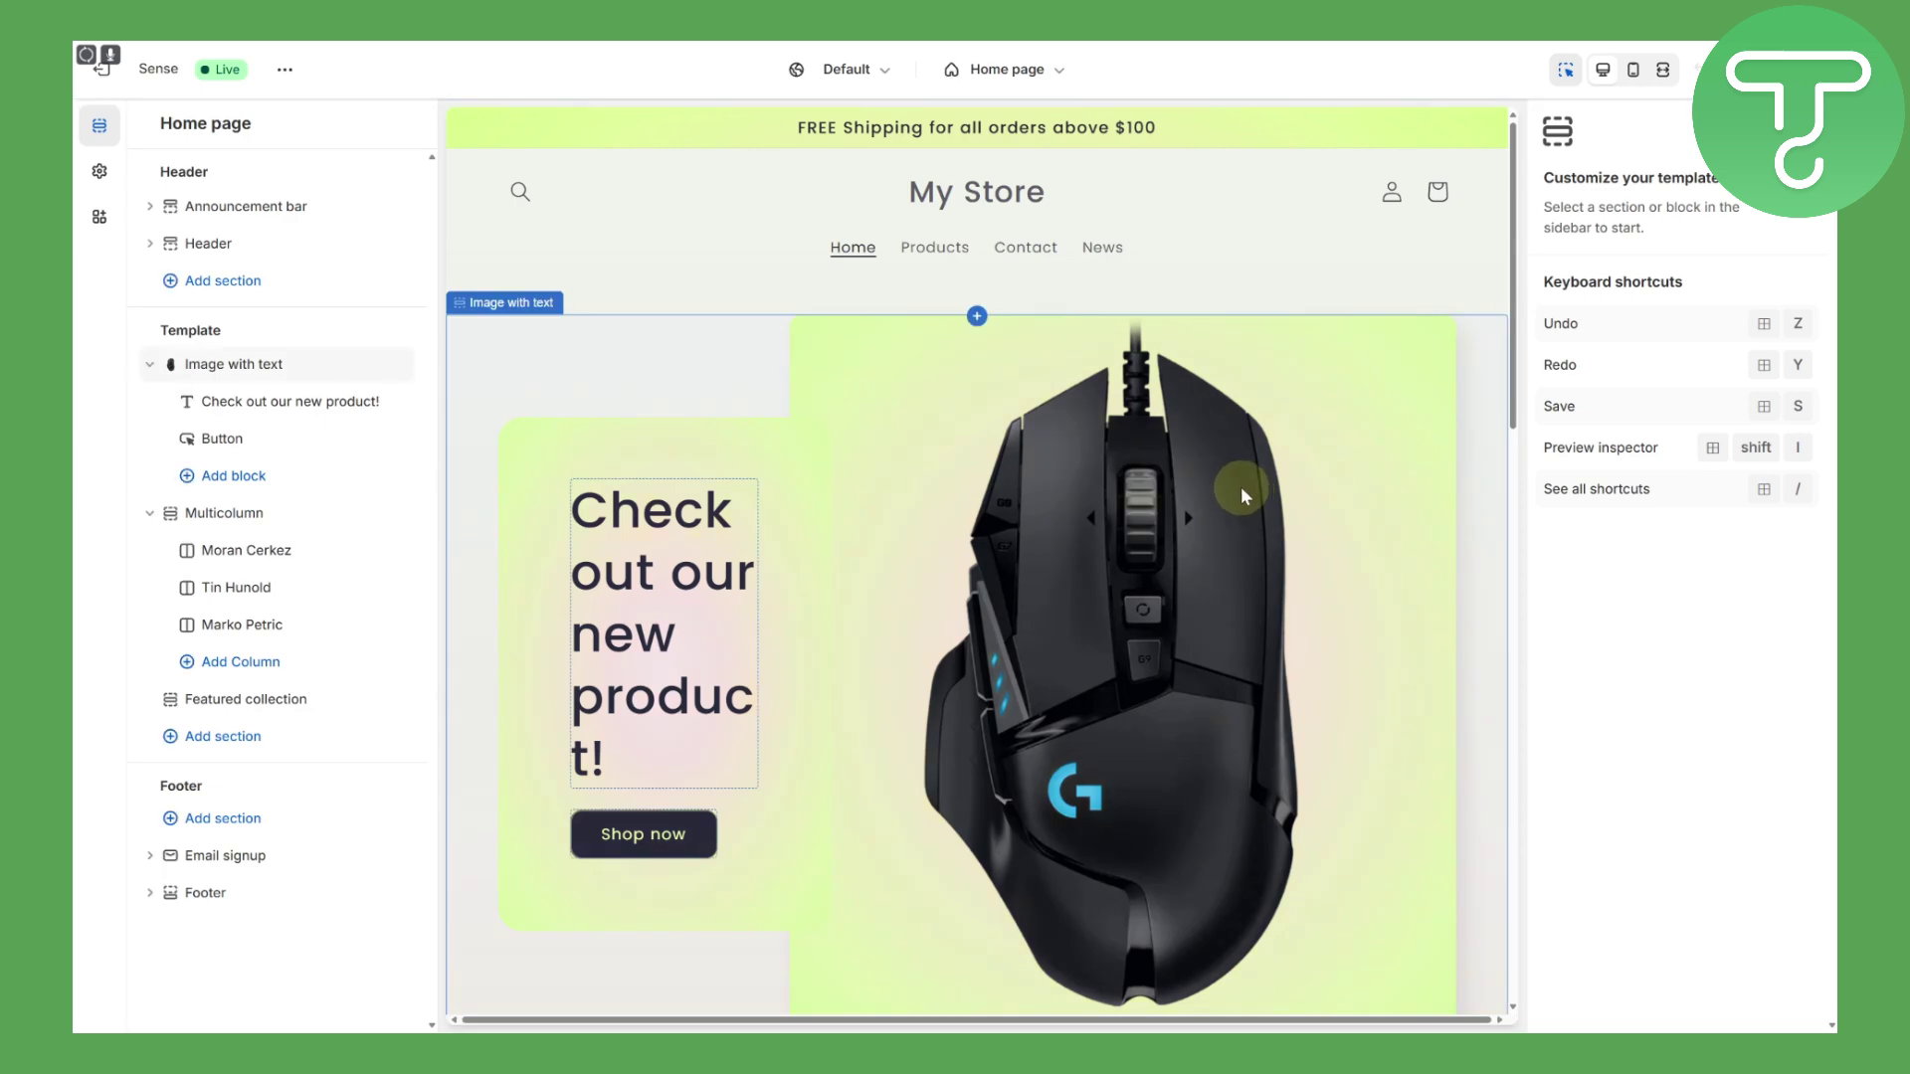
Step: Select the 'Reviews from our customers' Multicolumn section via its 'Check all Reviews' button in the preview
scroll(1124, 412, down, 5)
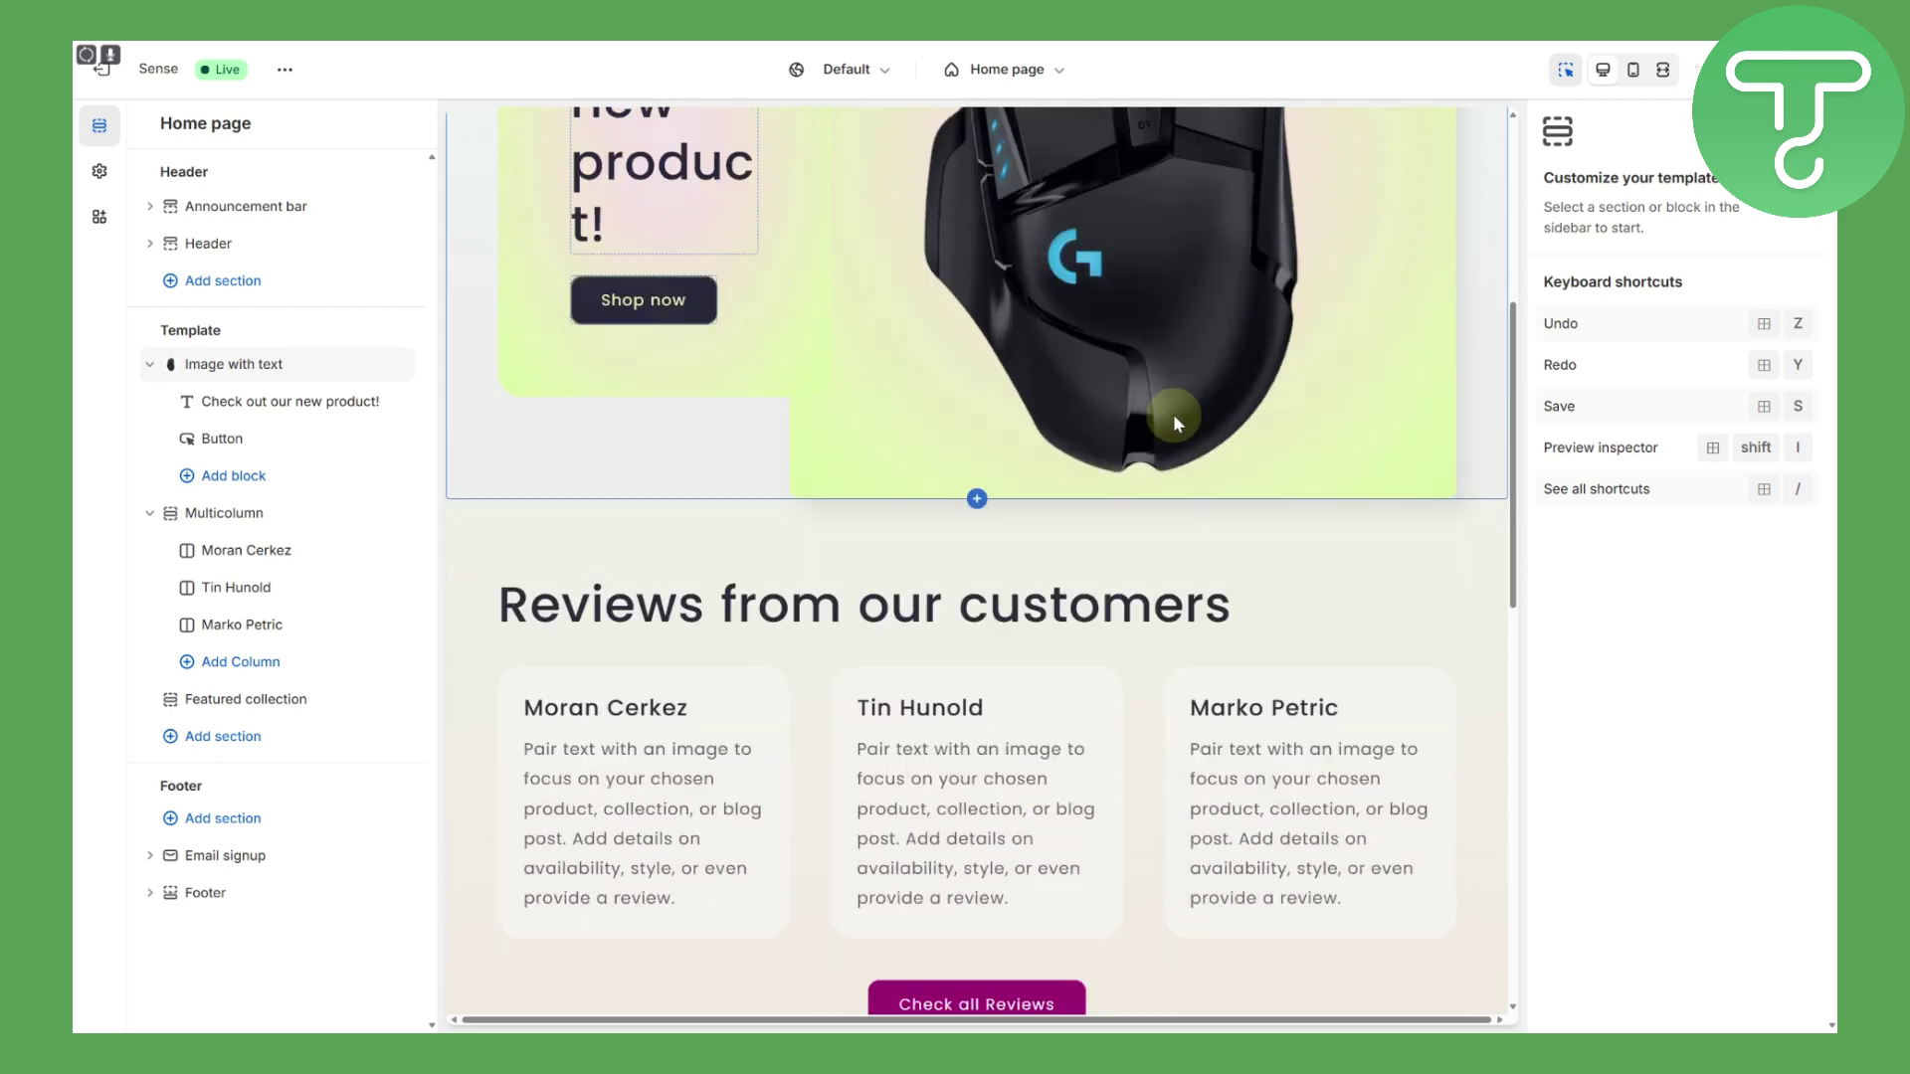
scroll(1173, 414, up, 2)
scroll(1154, 705, down, 6)
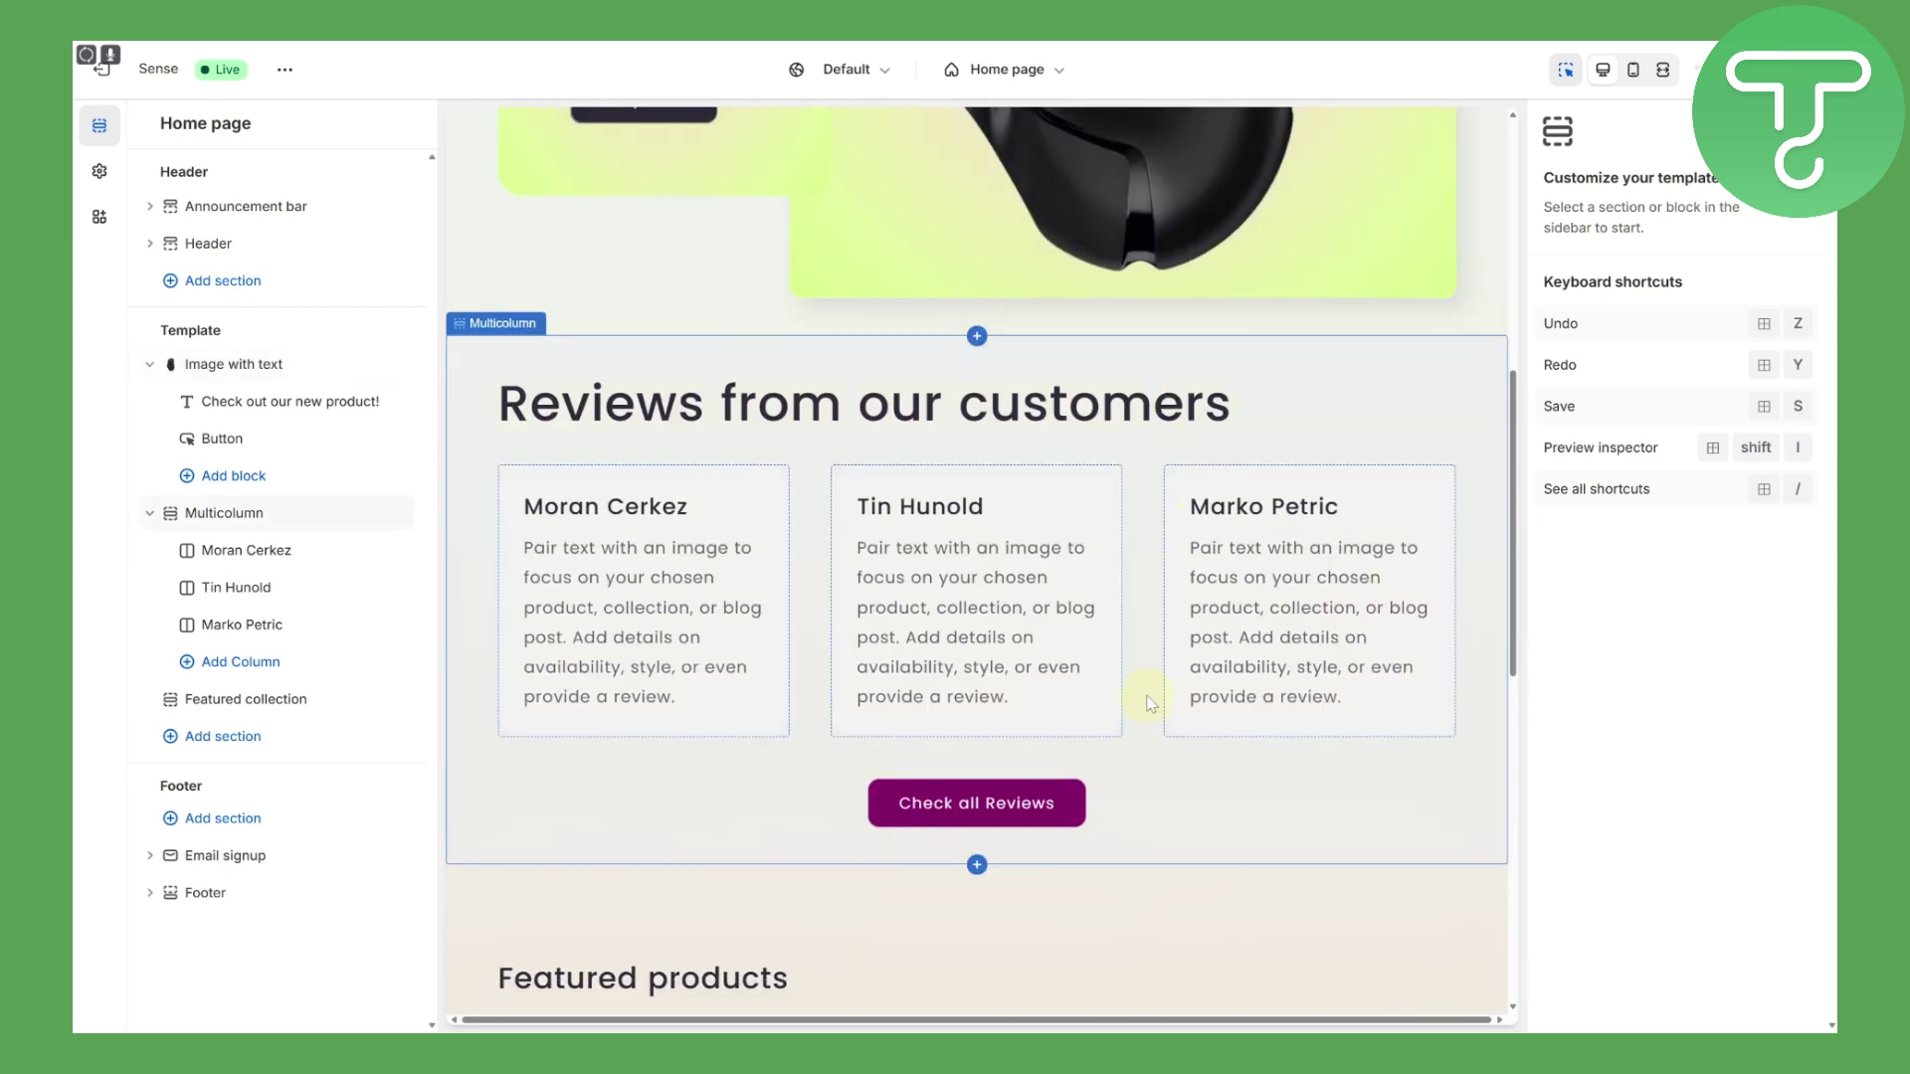
scroll(929, 478, up, 1)
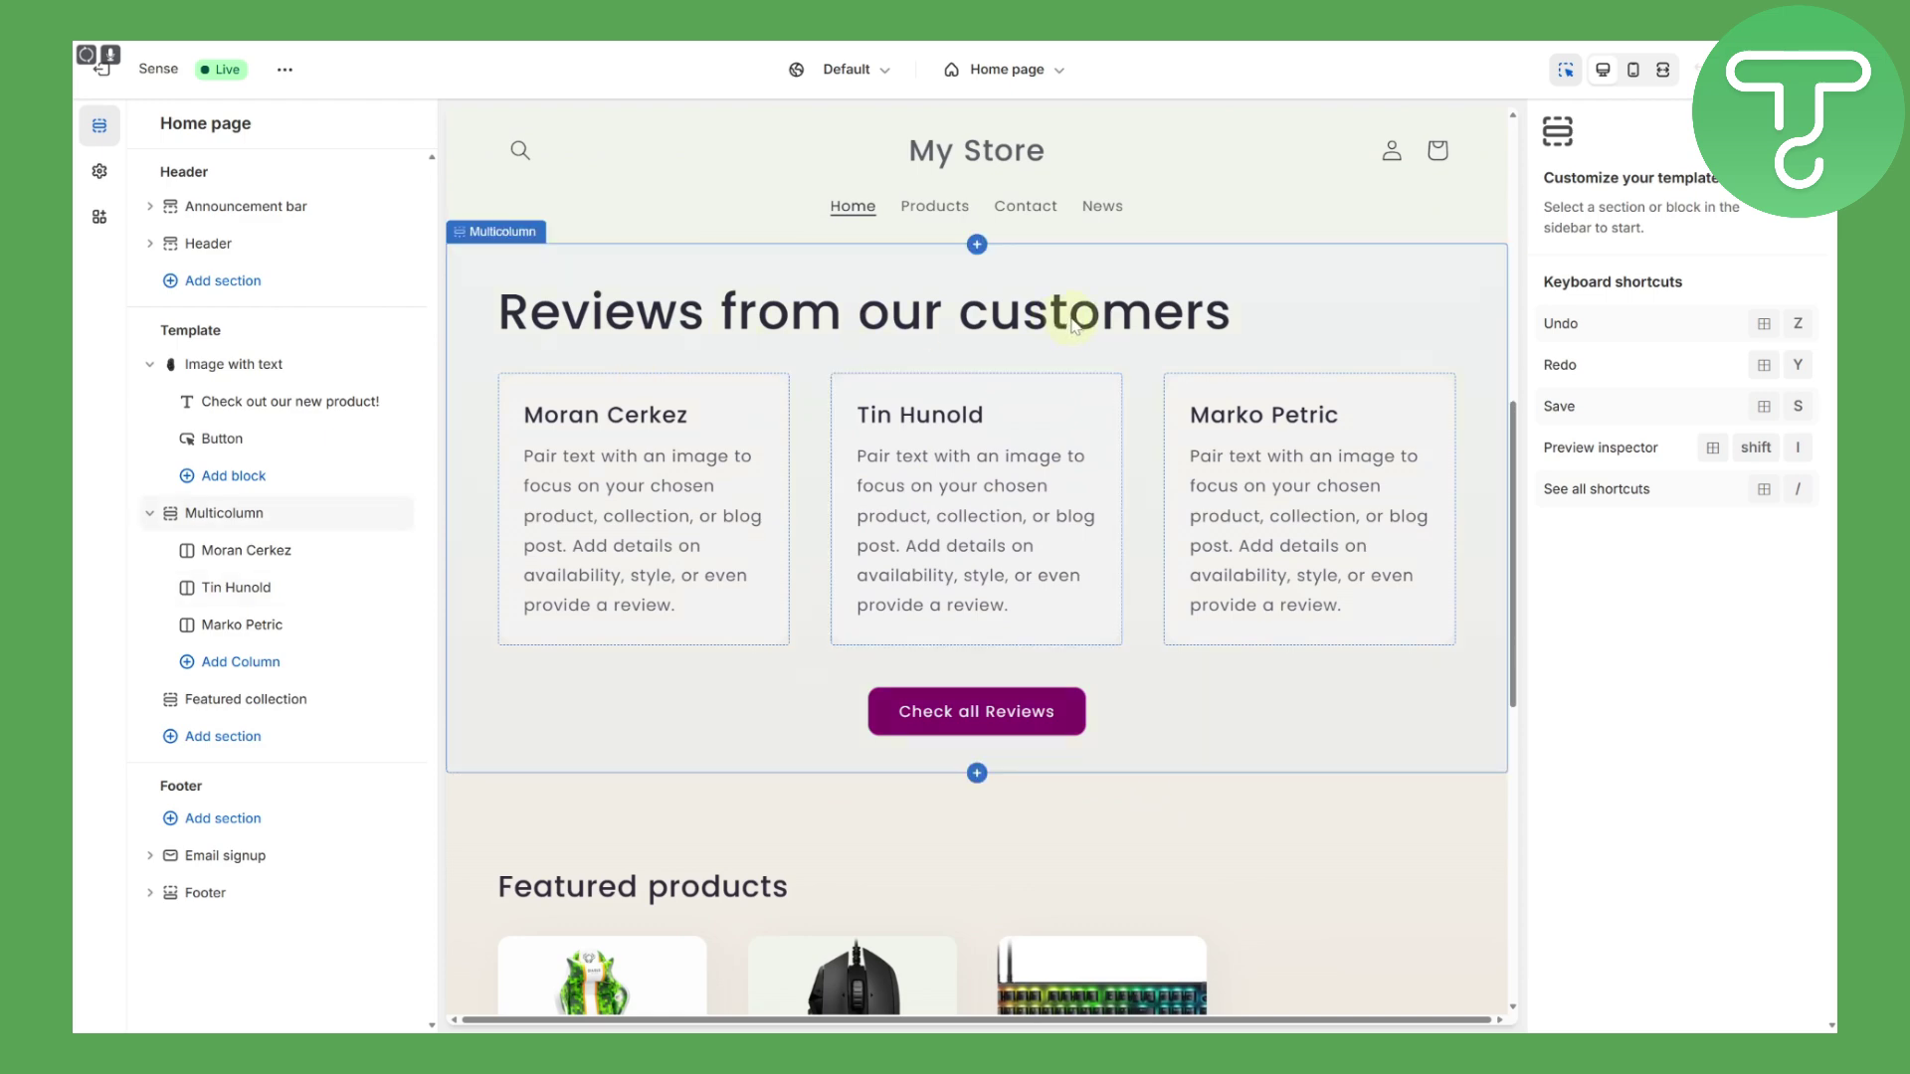
scroll(1072, 326, down, 2)
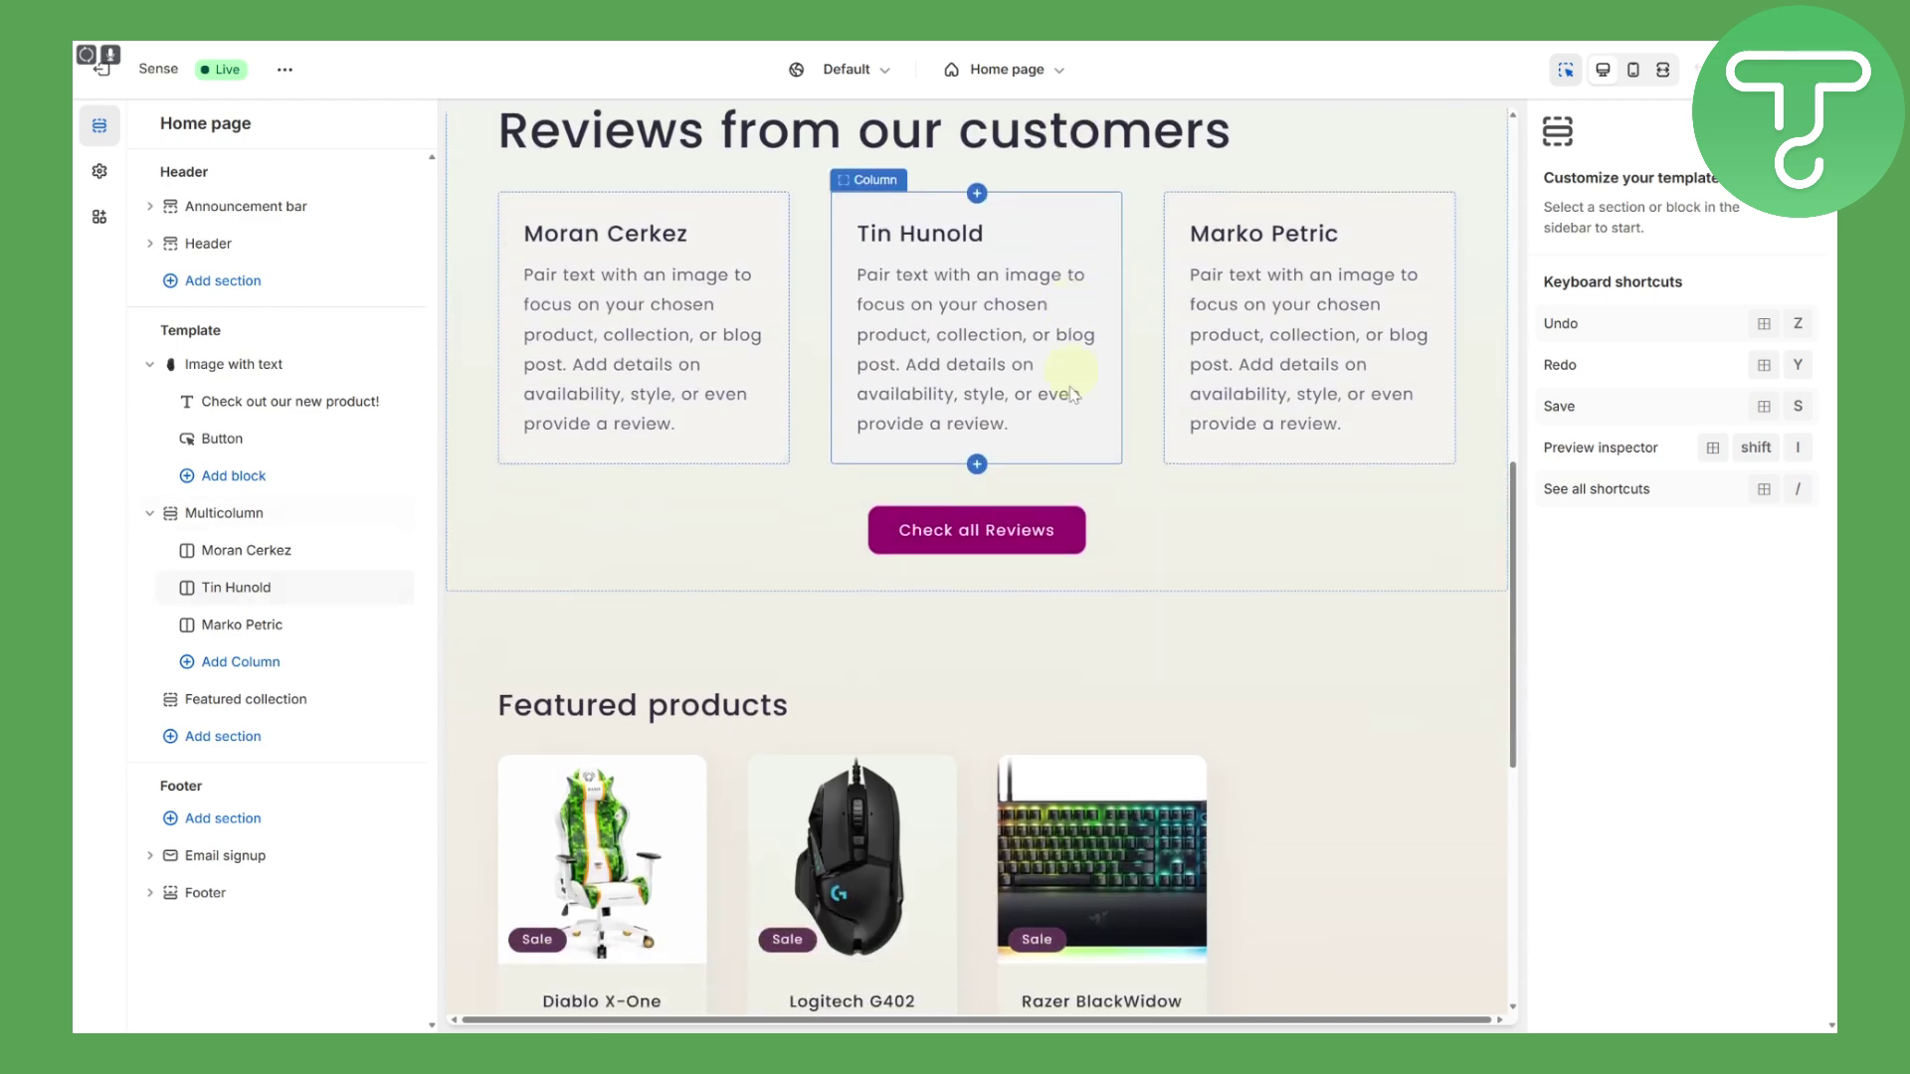
click(984, 532)
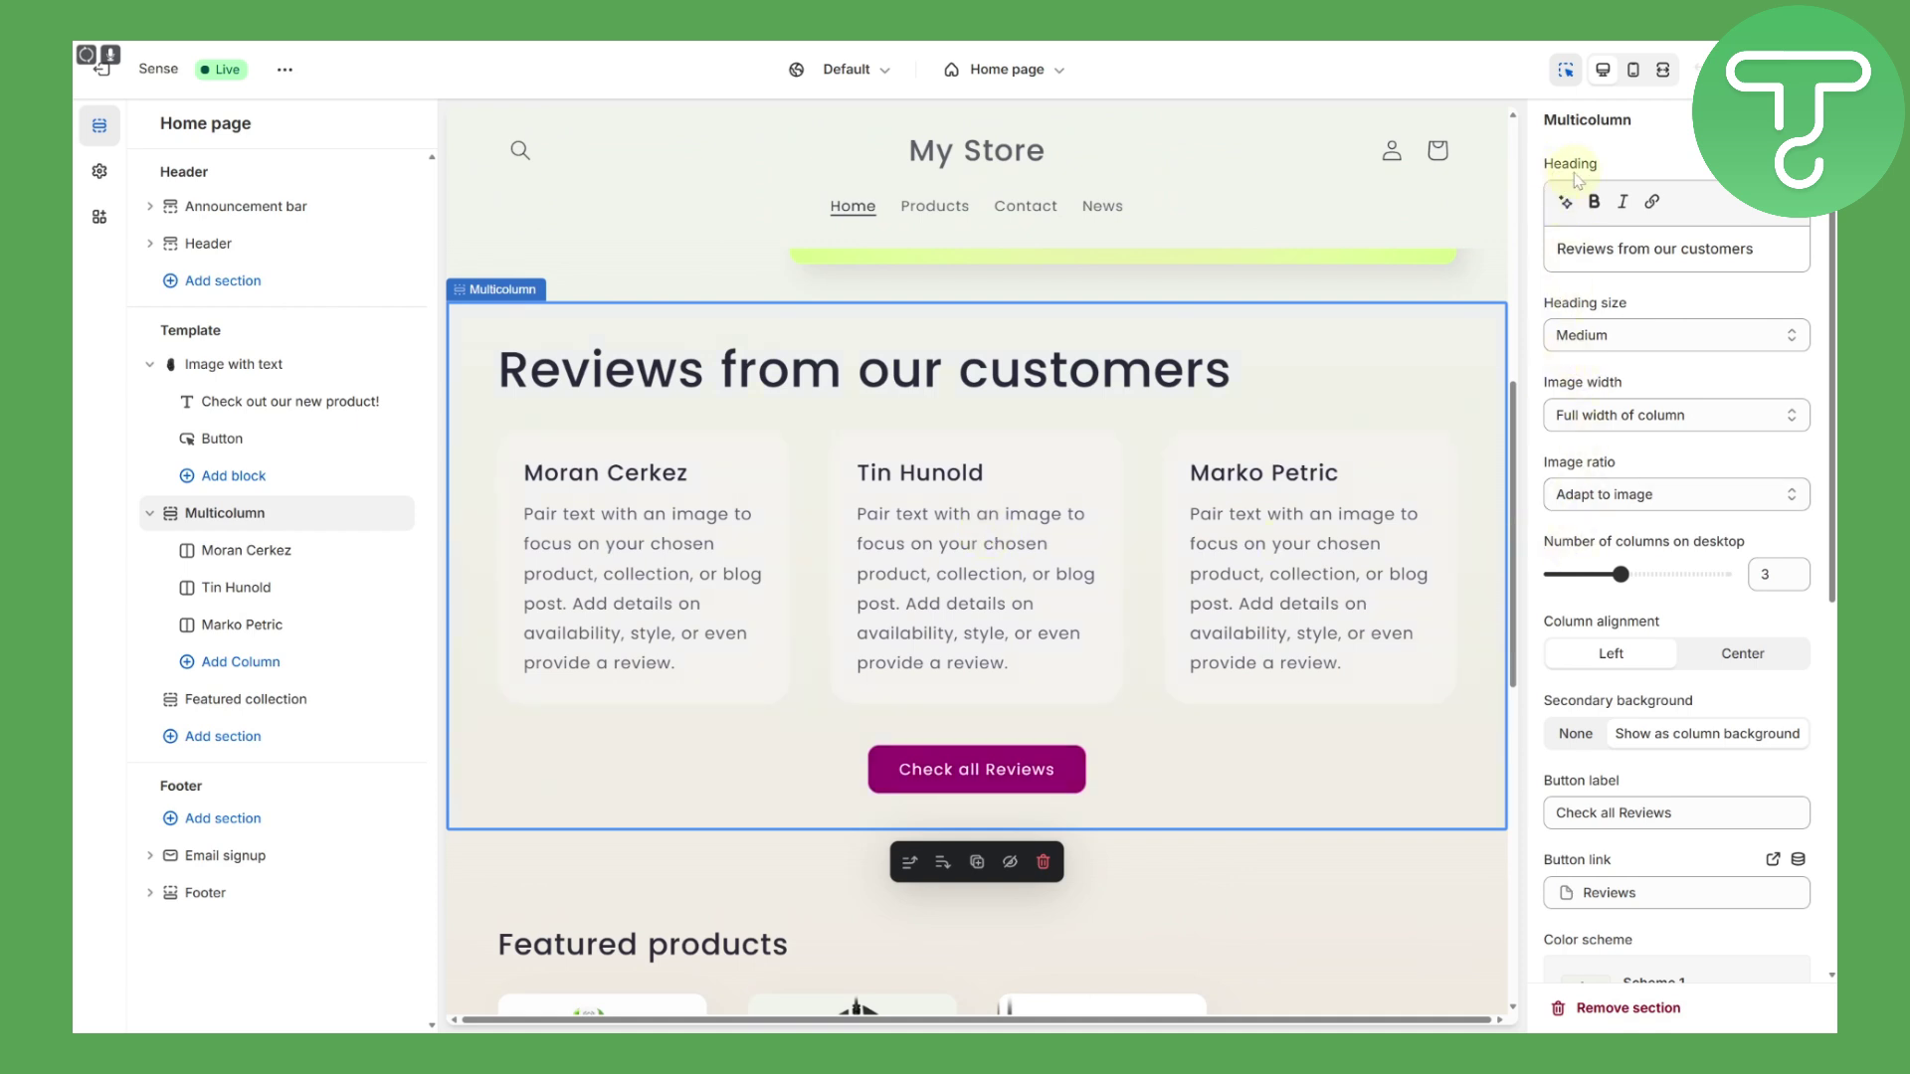
scroll(1611, 229, down, 1)
scroll(1624, 245, down, 2)
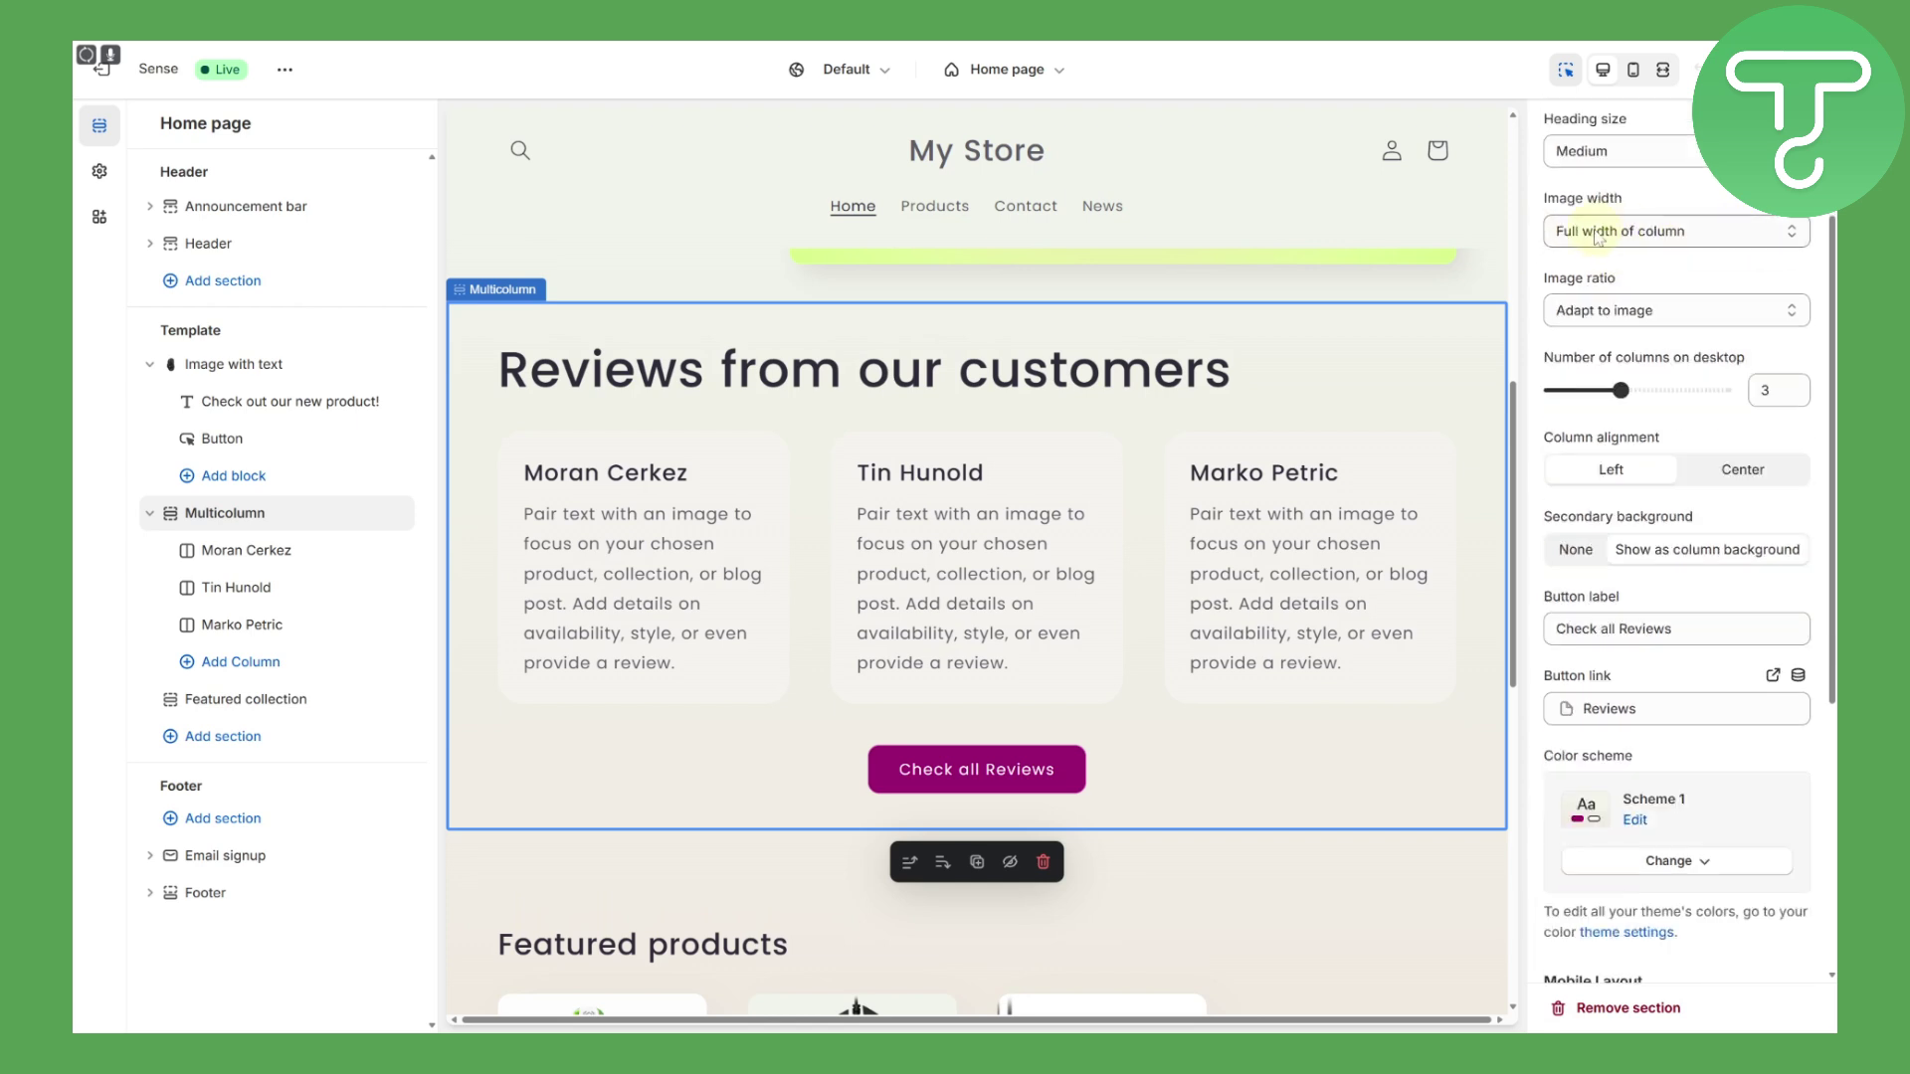
scroll(1623, 249, down, 1)
scroll(1621, 251, down, 4)
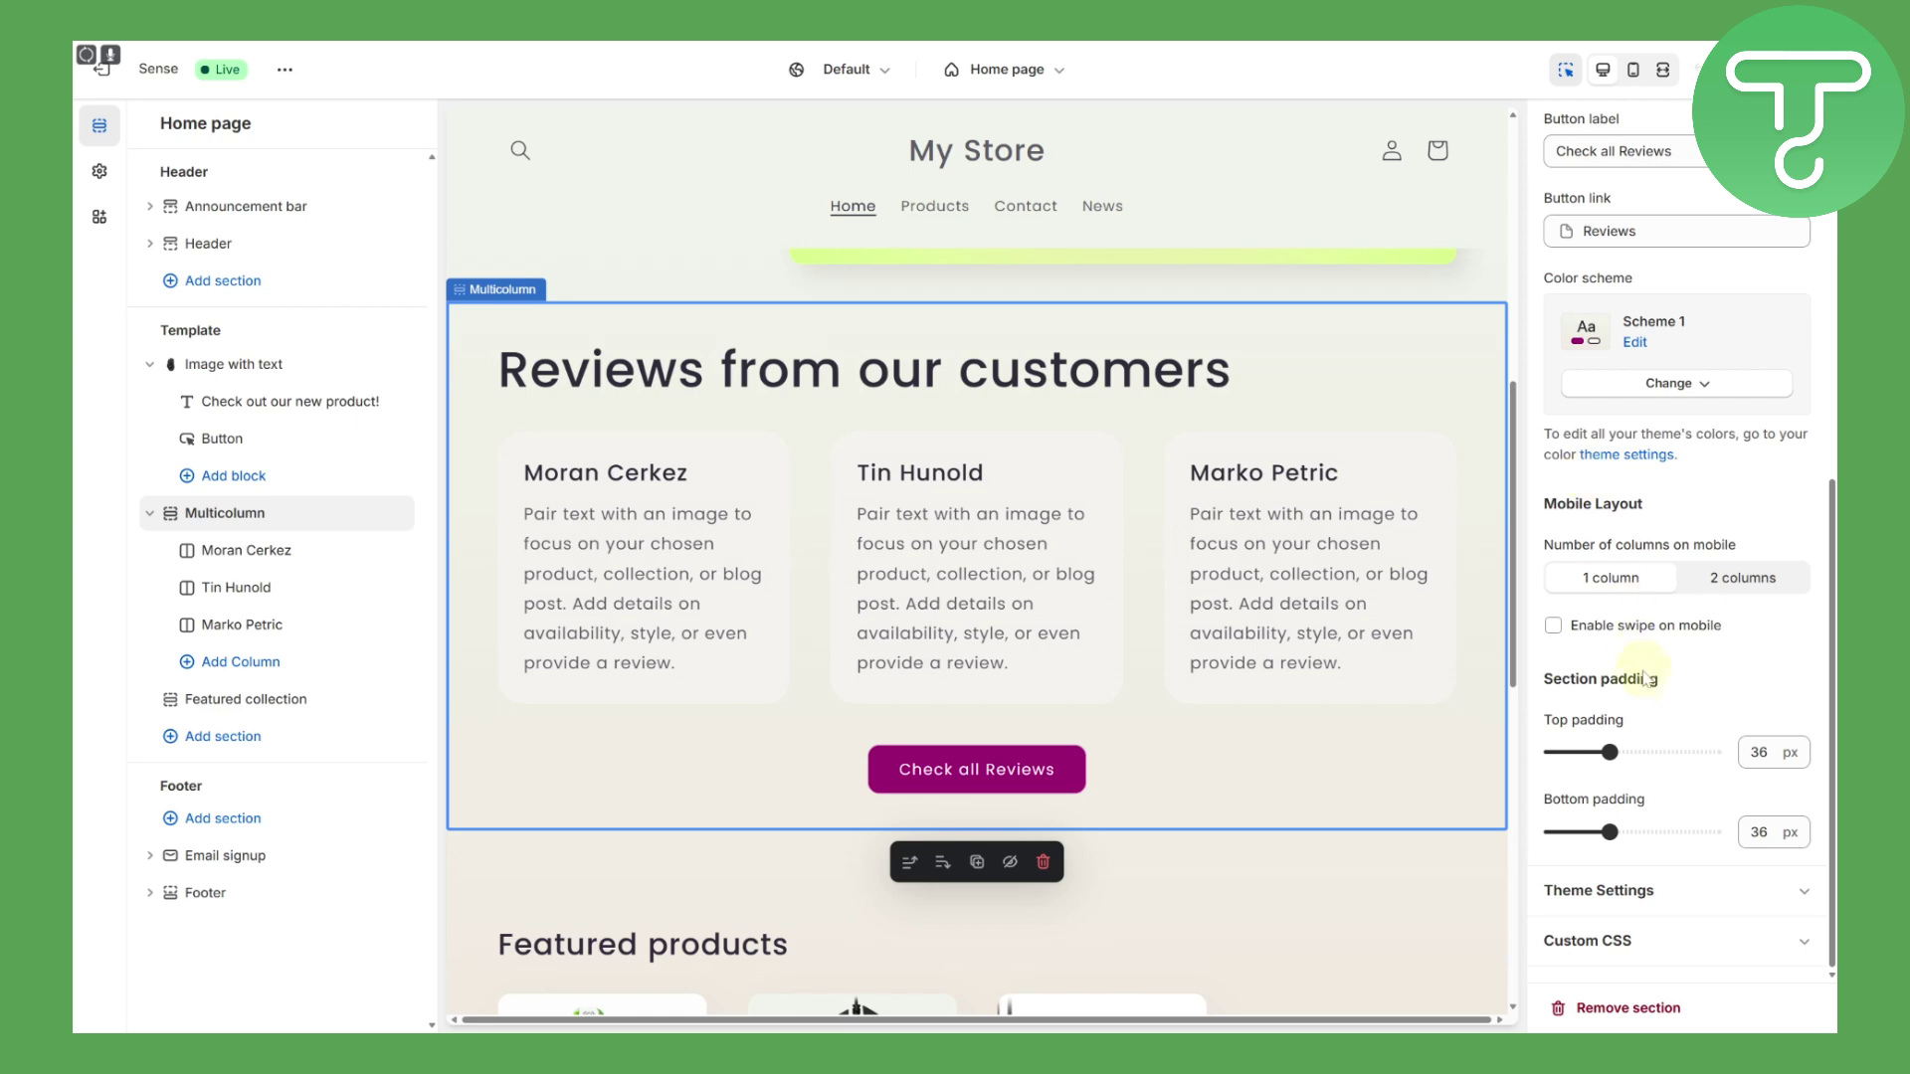
scroll(1667, 716, up, 7)
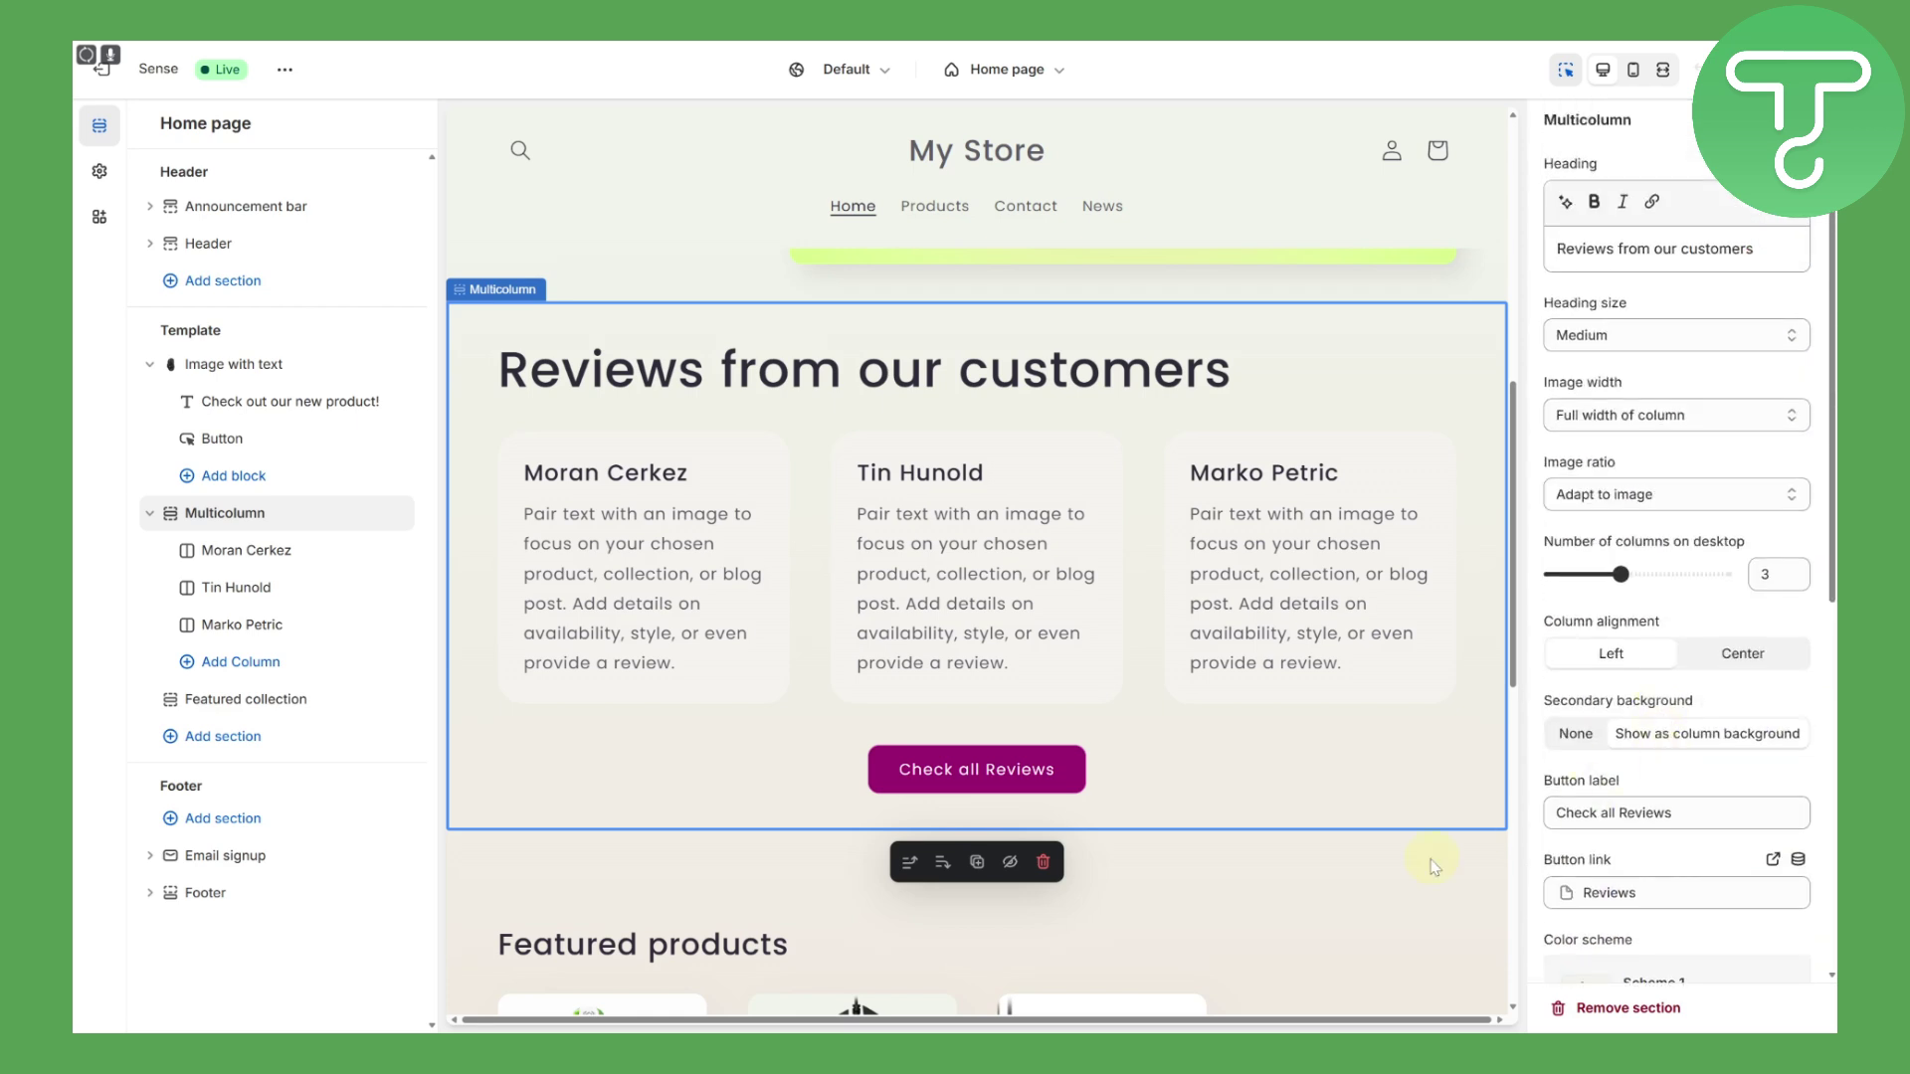
scroll(1169, 719, up, 8)
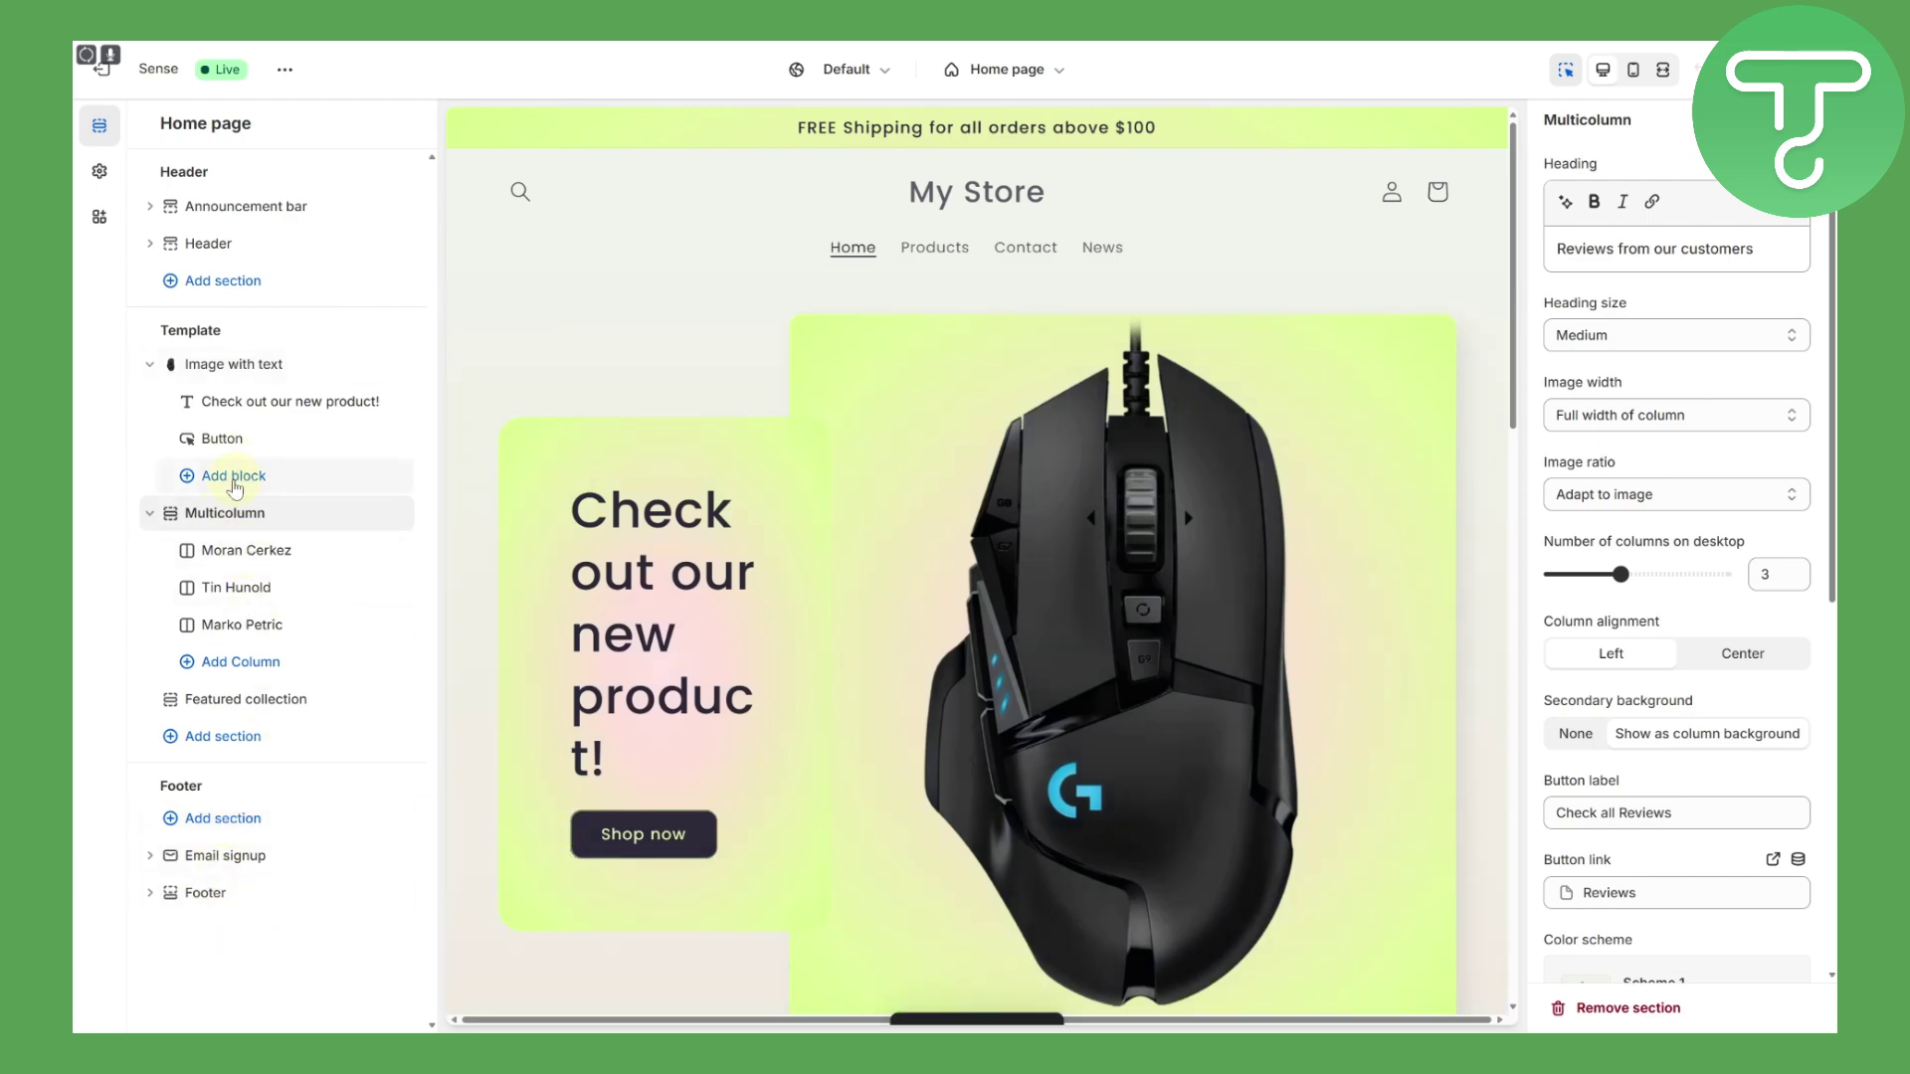
click(235, 475)
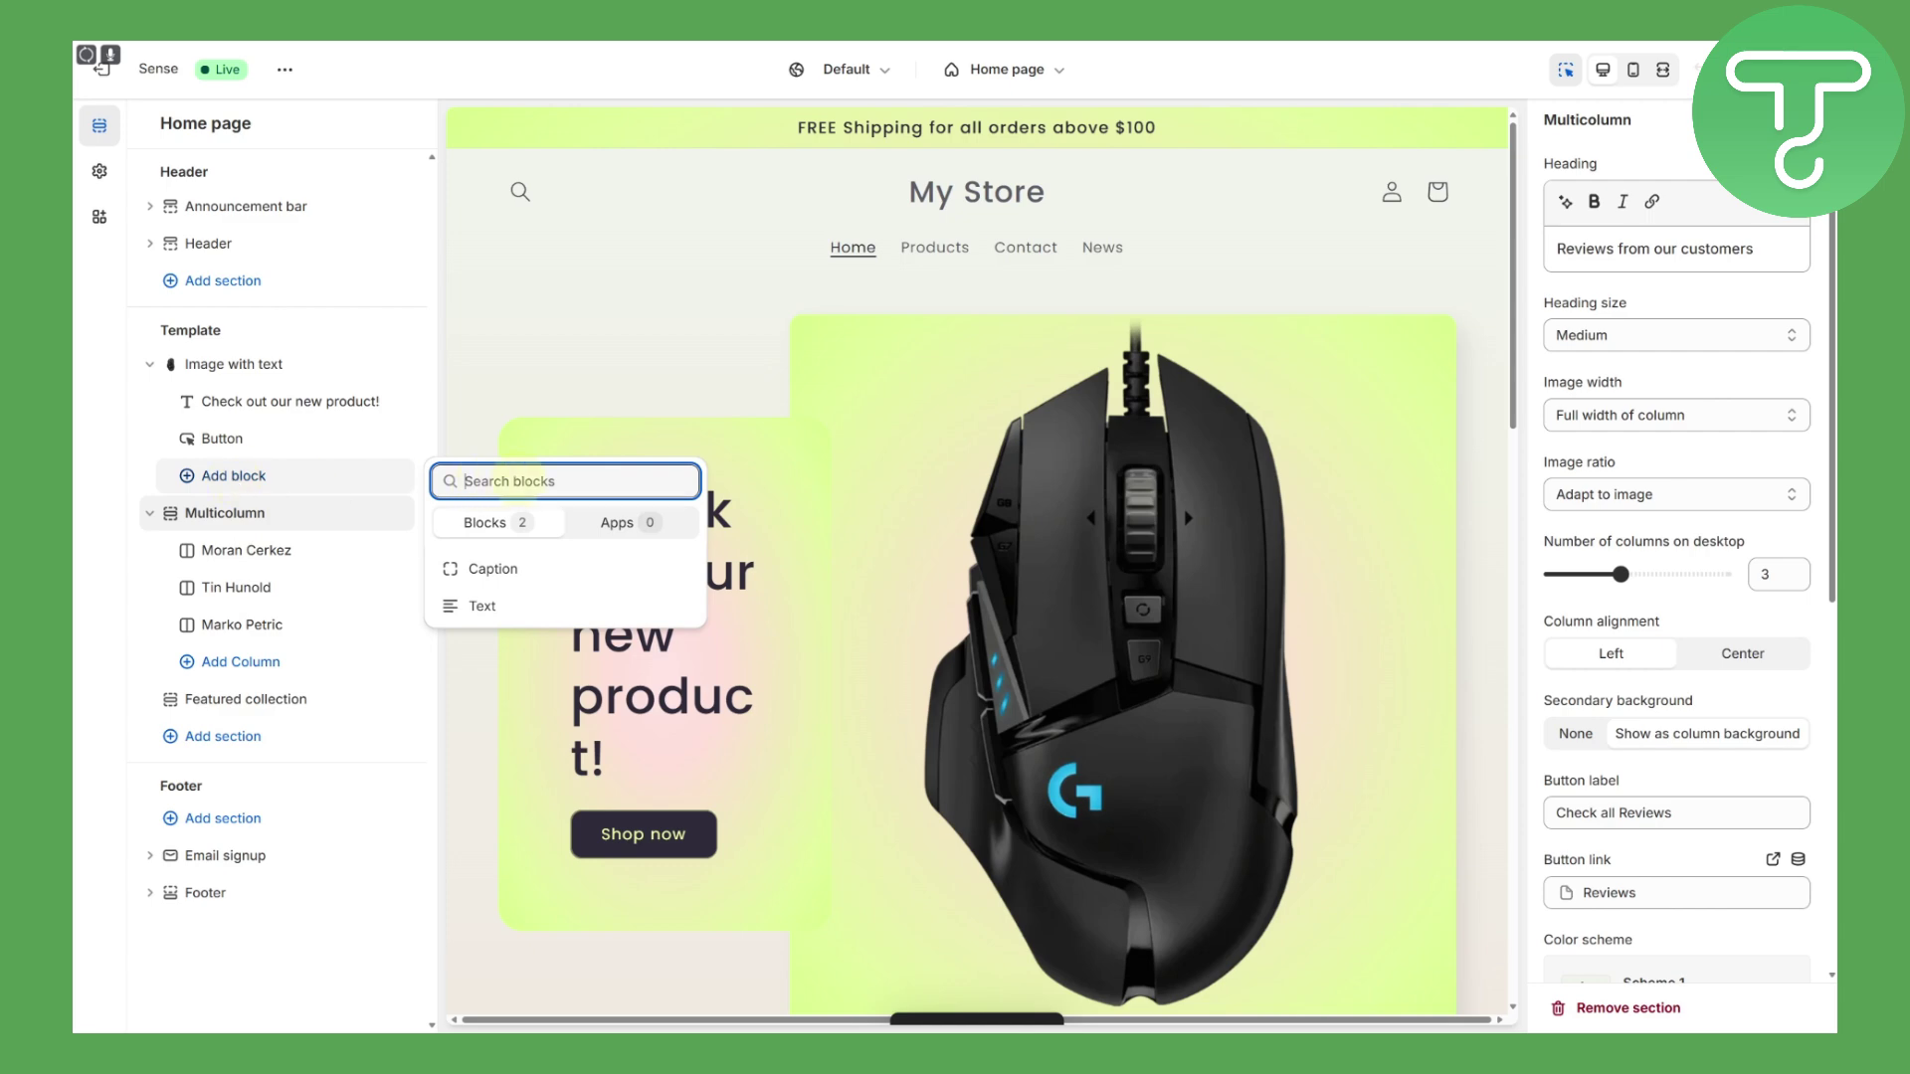
text(button)
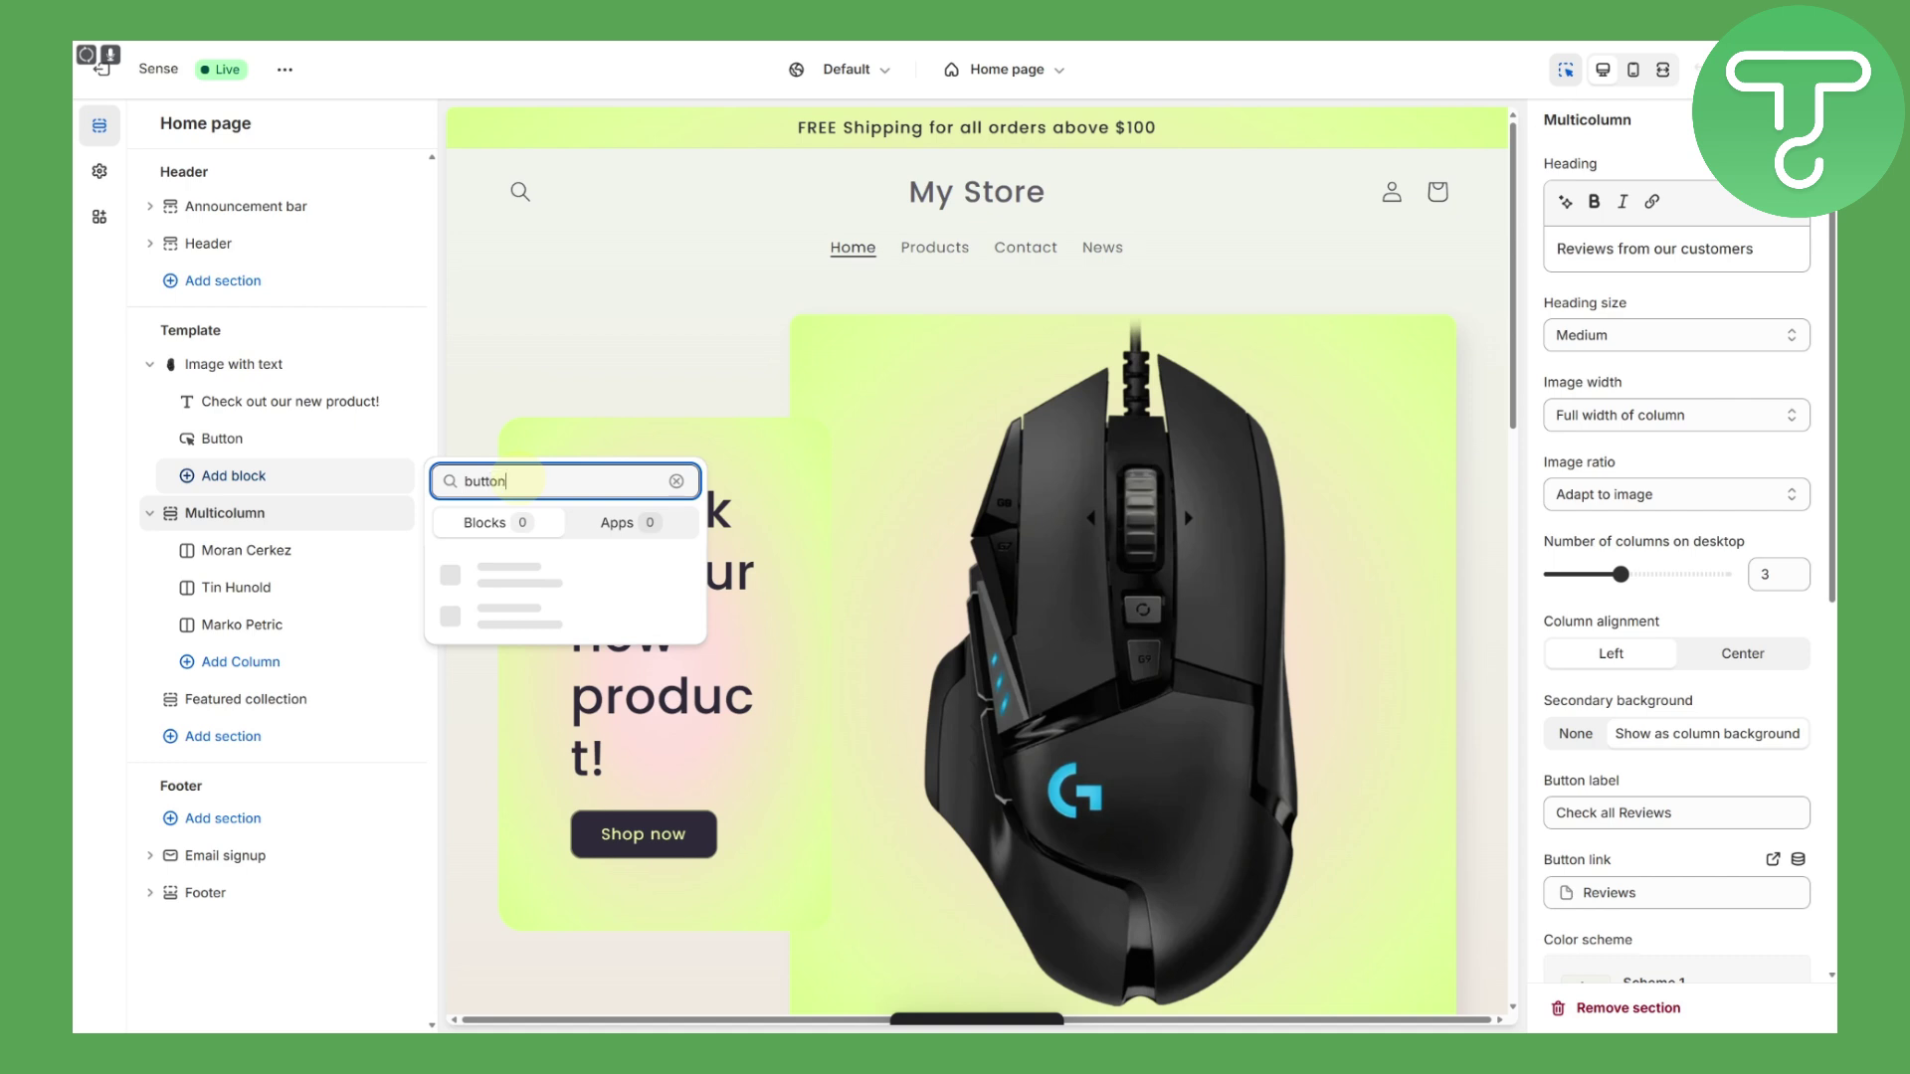
double_click(497, 480)
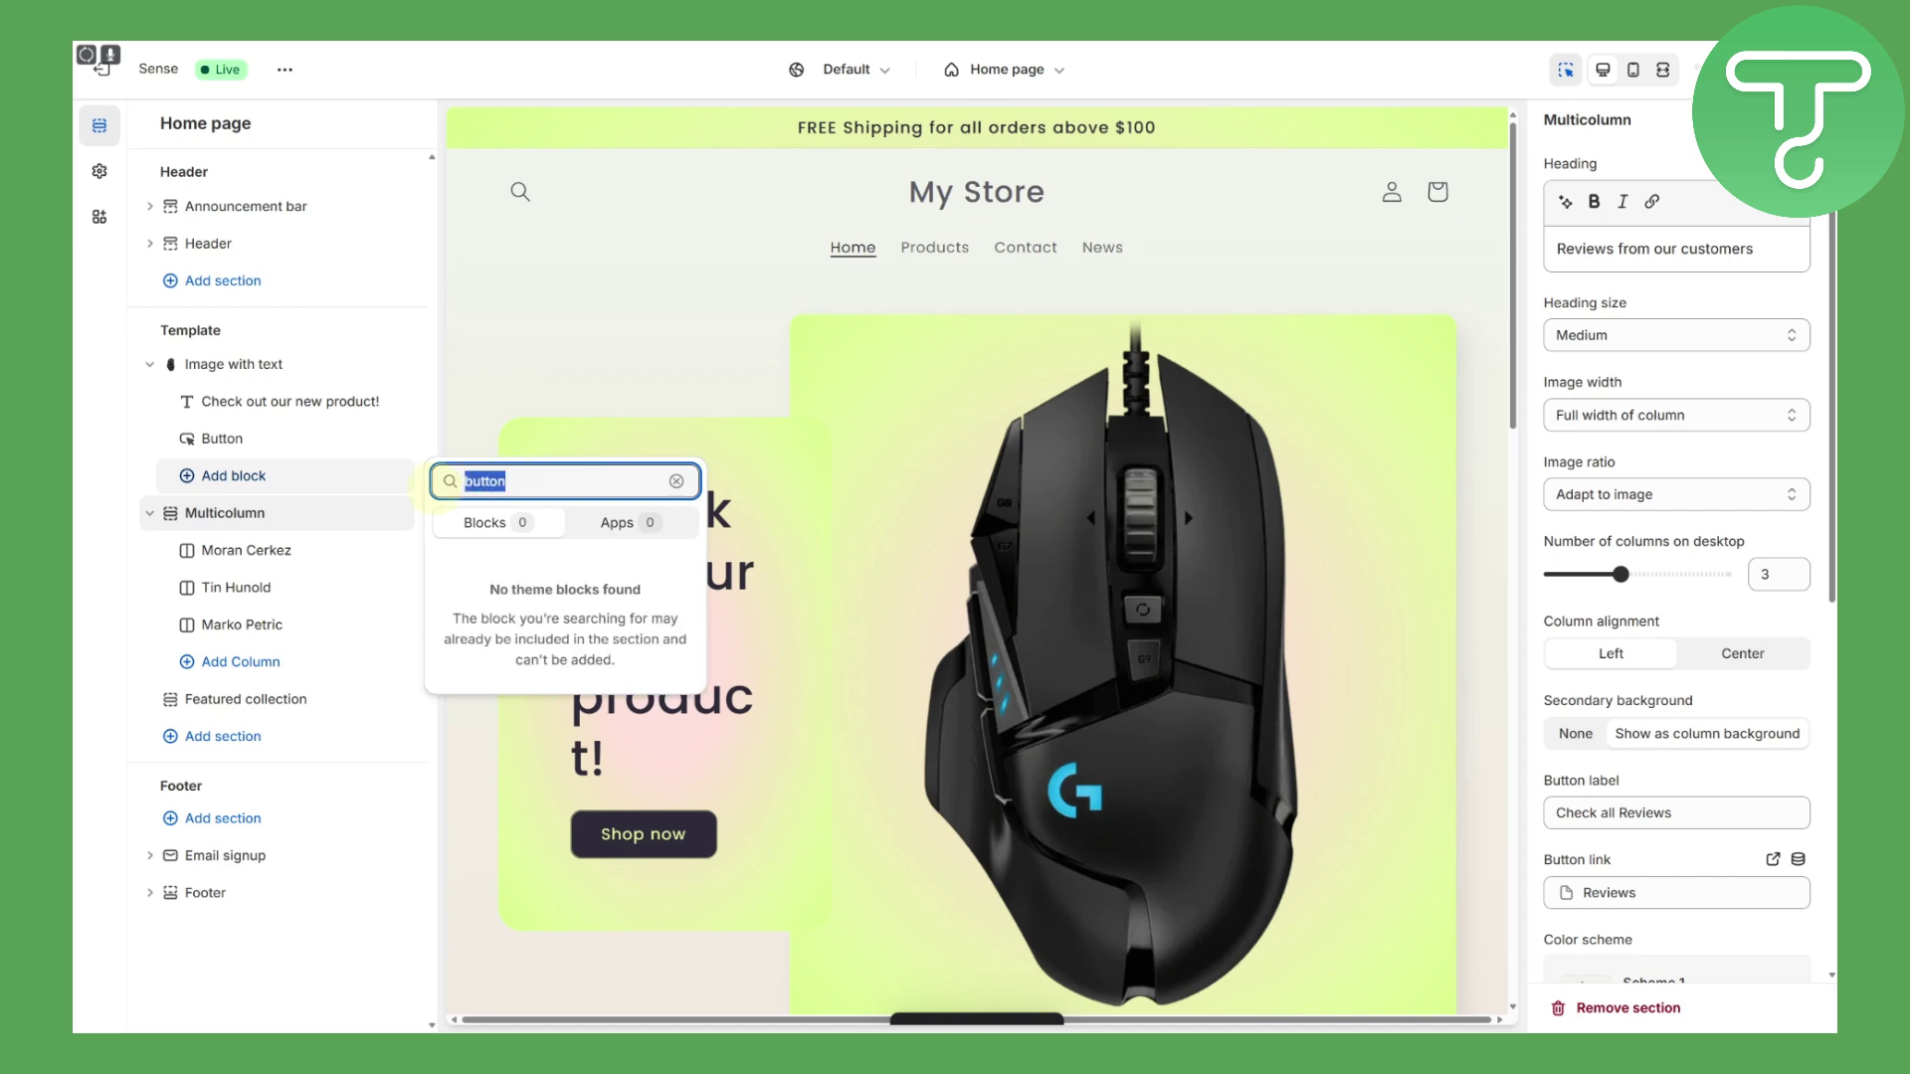
key(BackSpace)
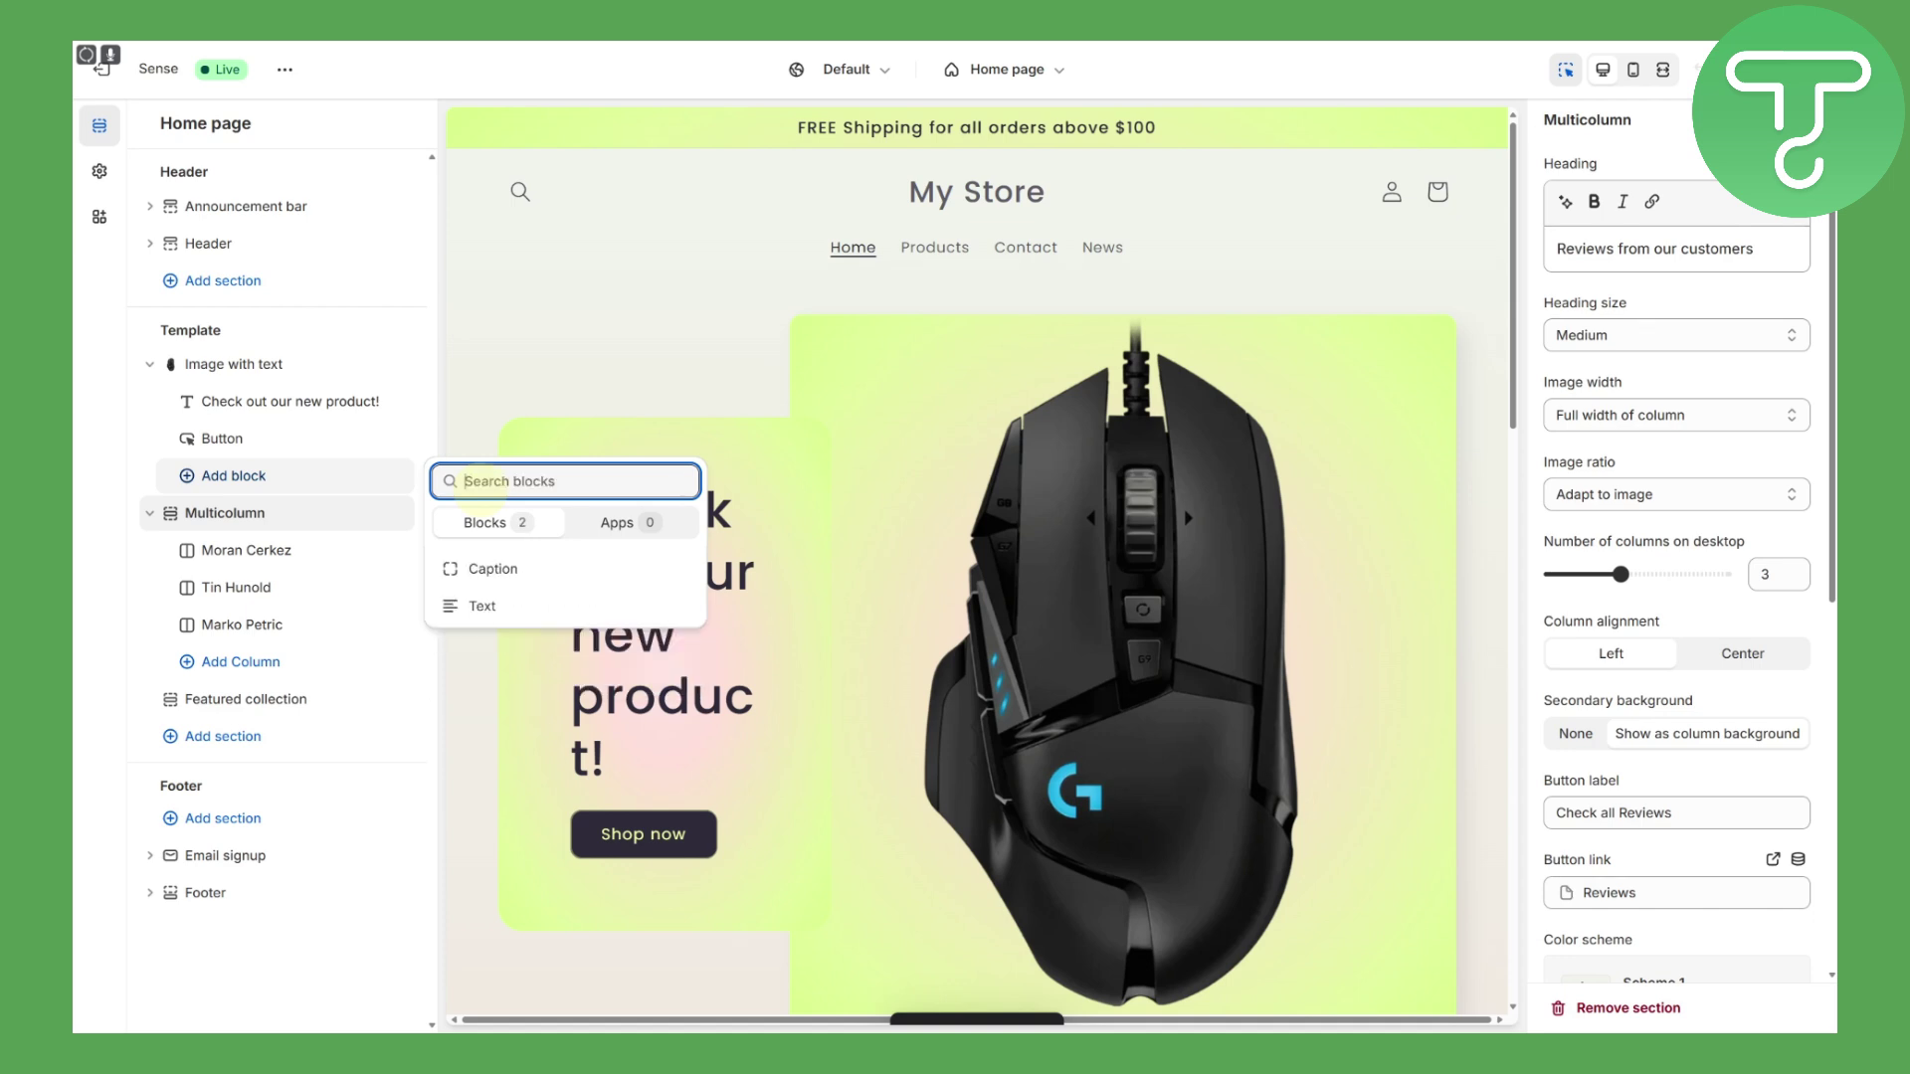
click(611, 527)
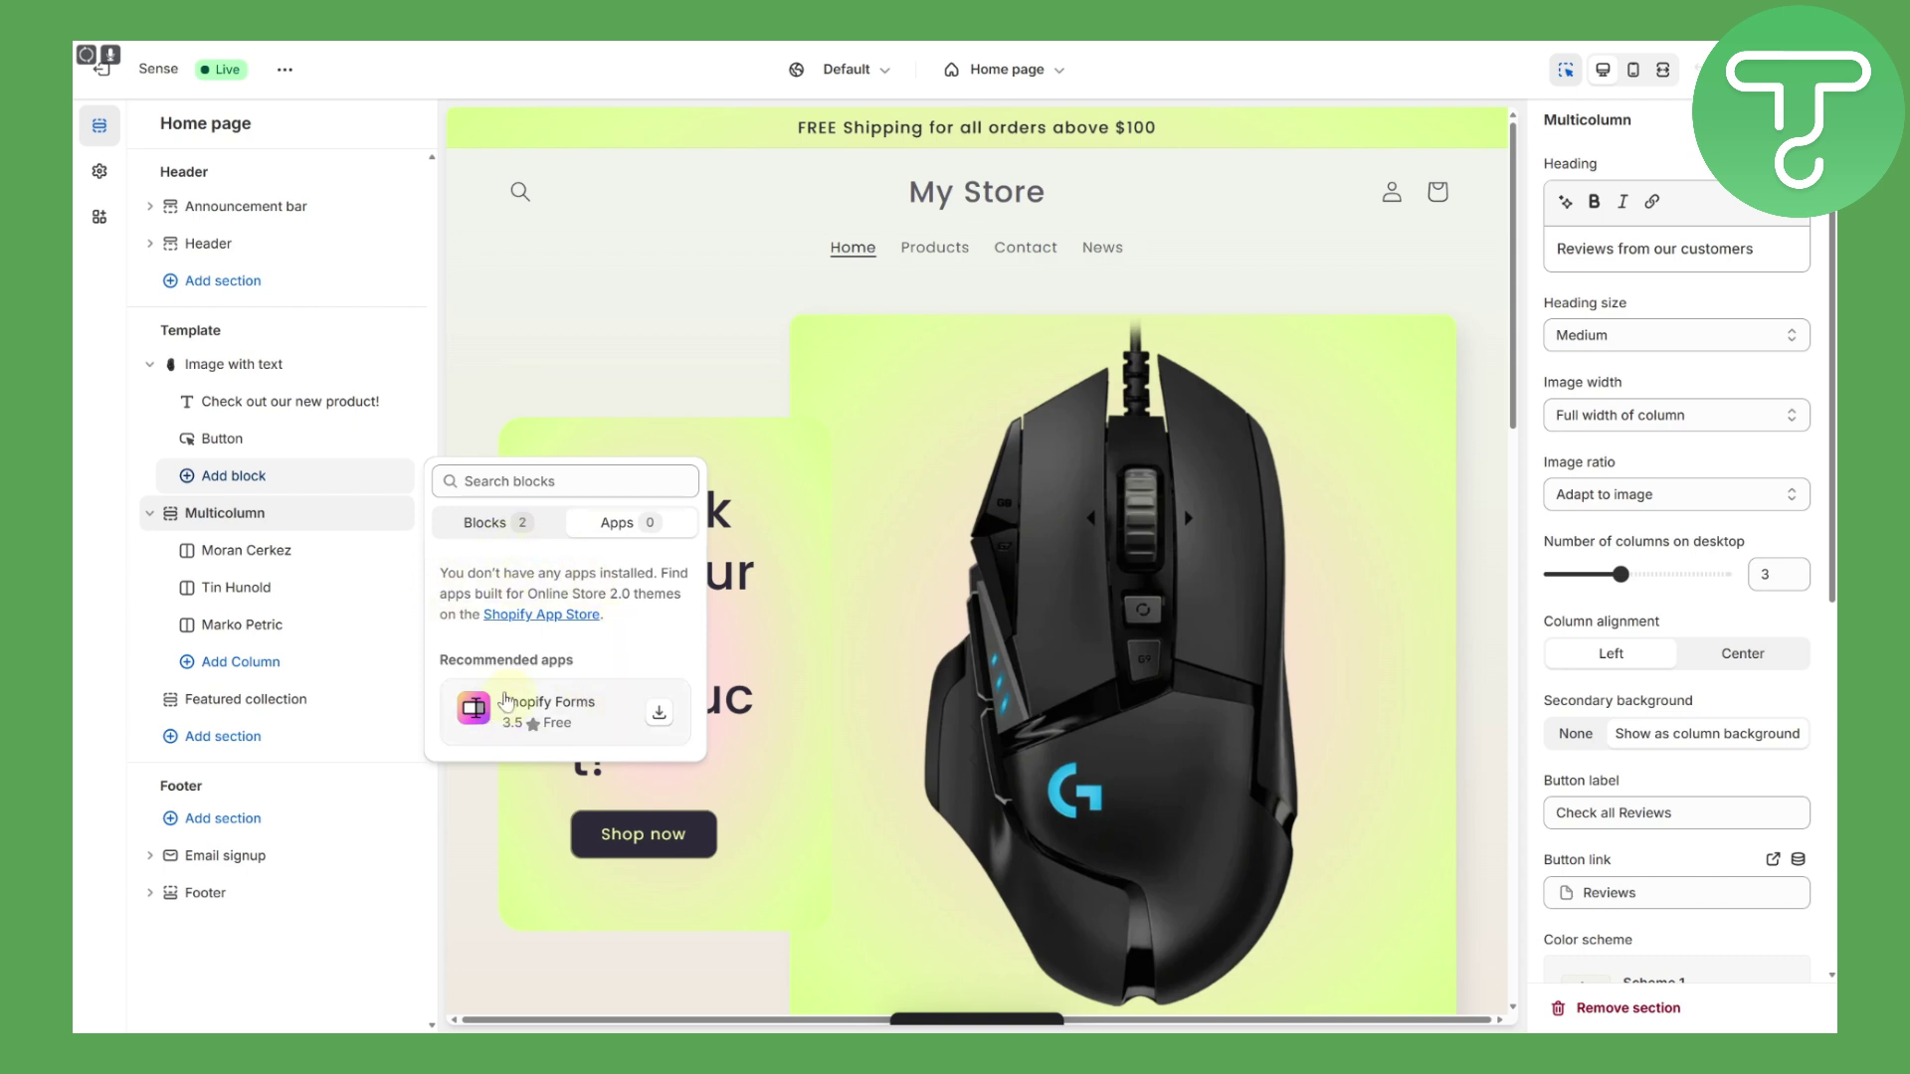
click(468, 527)
Step: Close the add-block list, select the Shop now Button block, and attempt to duplicate it
click(476, 338)
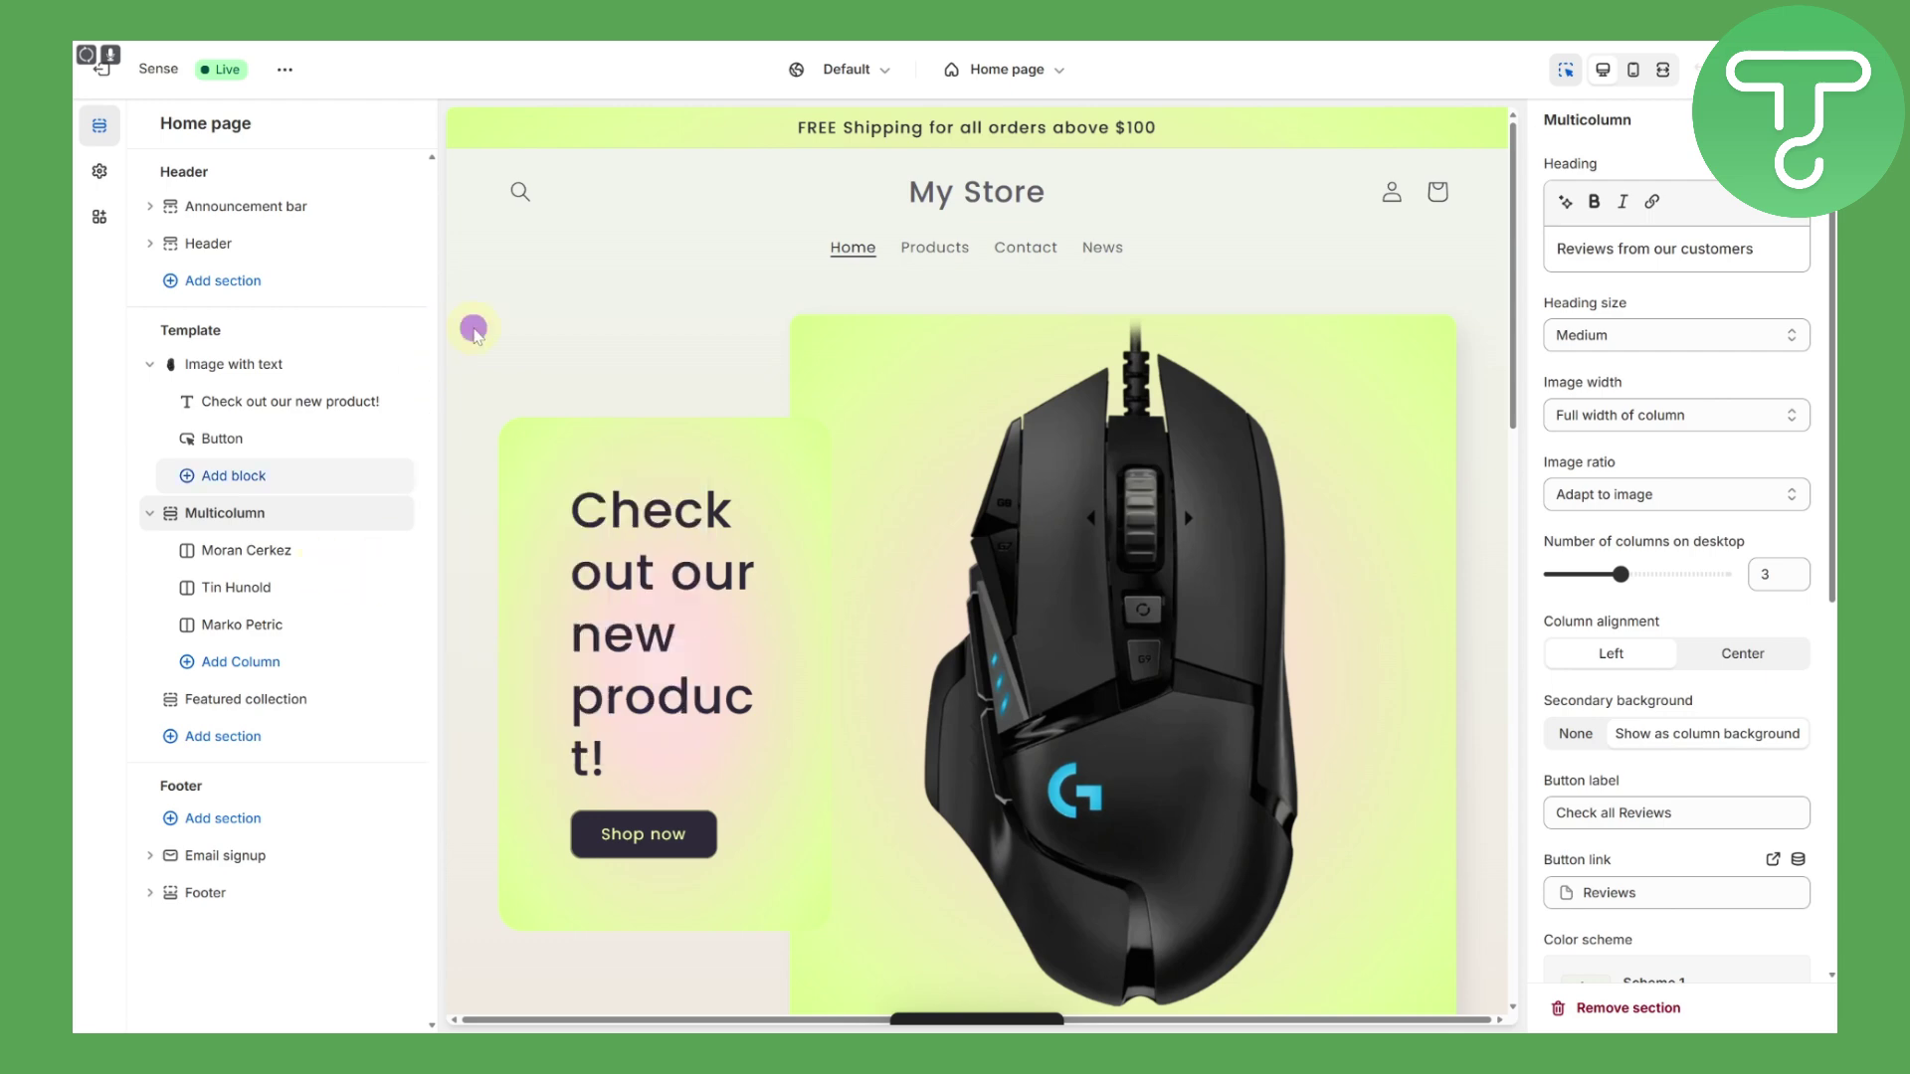
scroll(616, 587, down, 3)
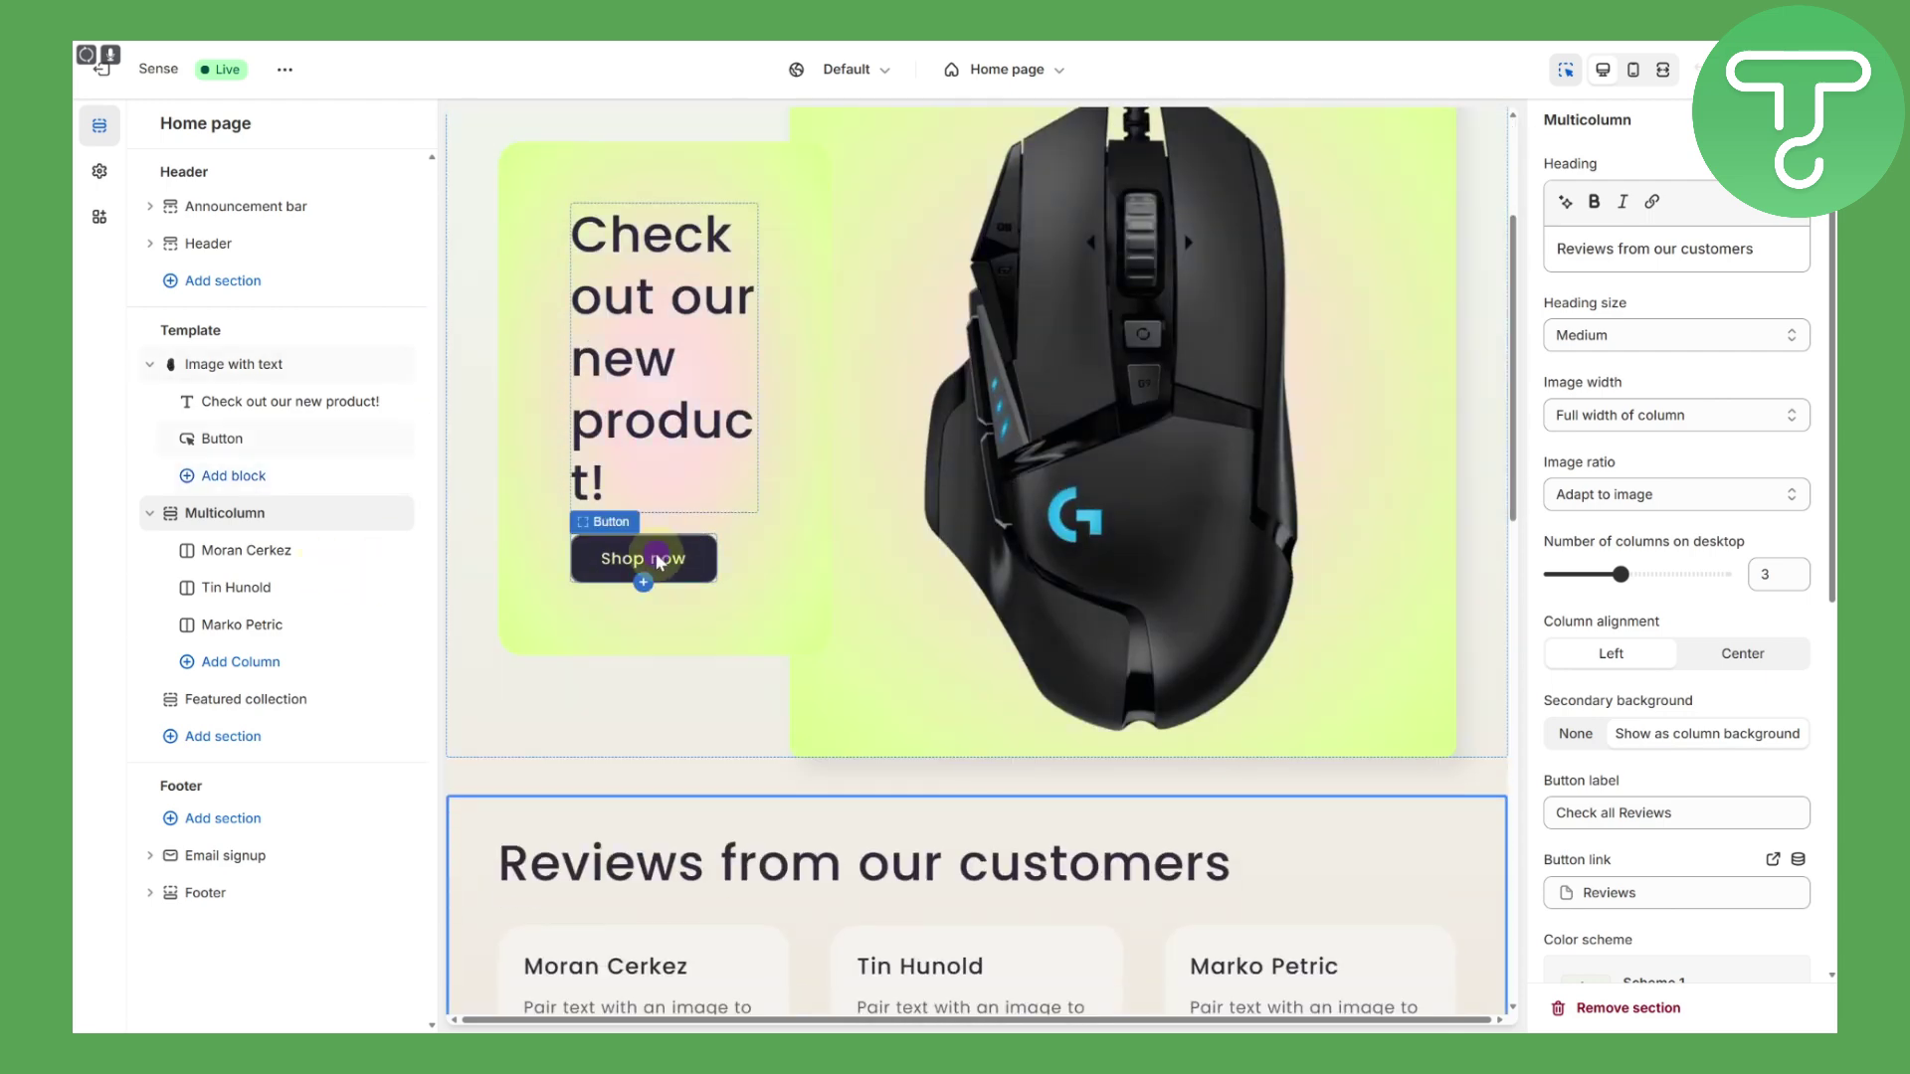
click(655, 553)
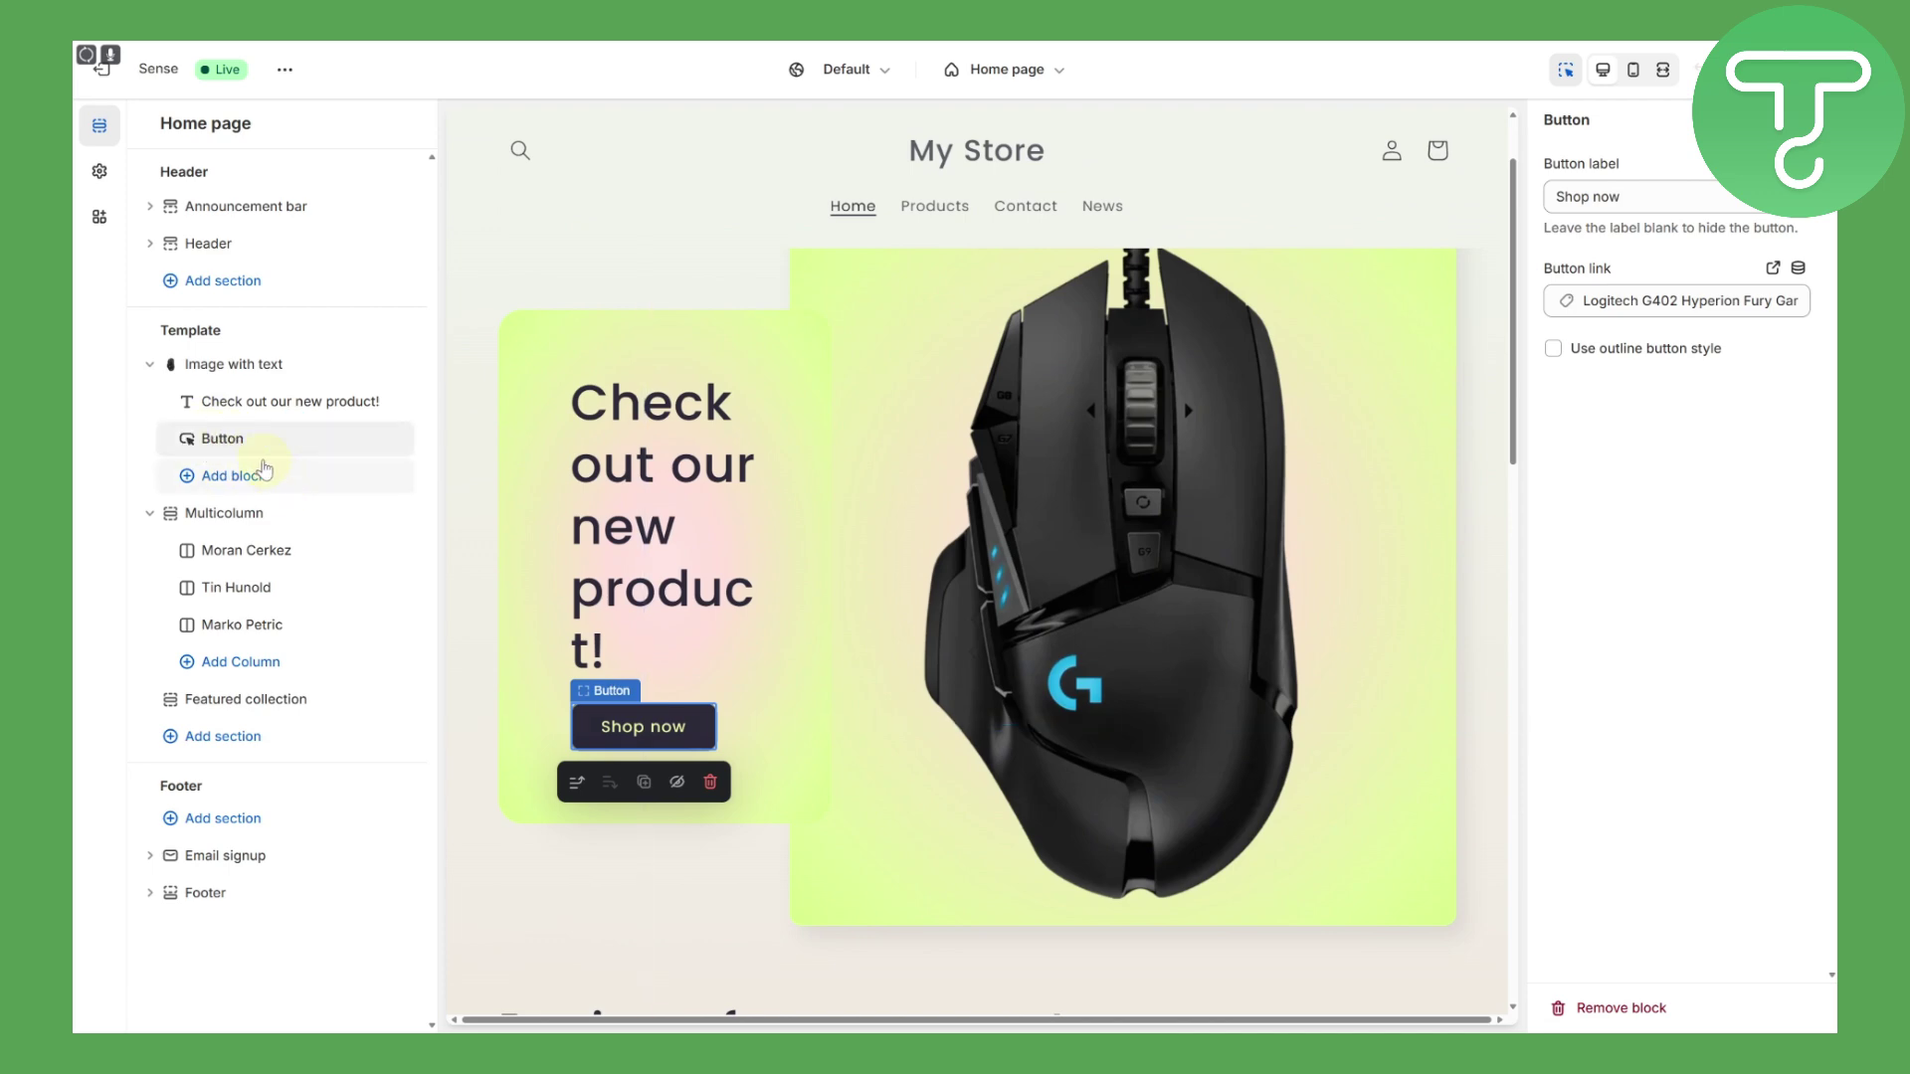
click(242, 442)
click(215, 448)
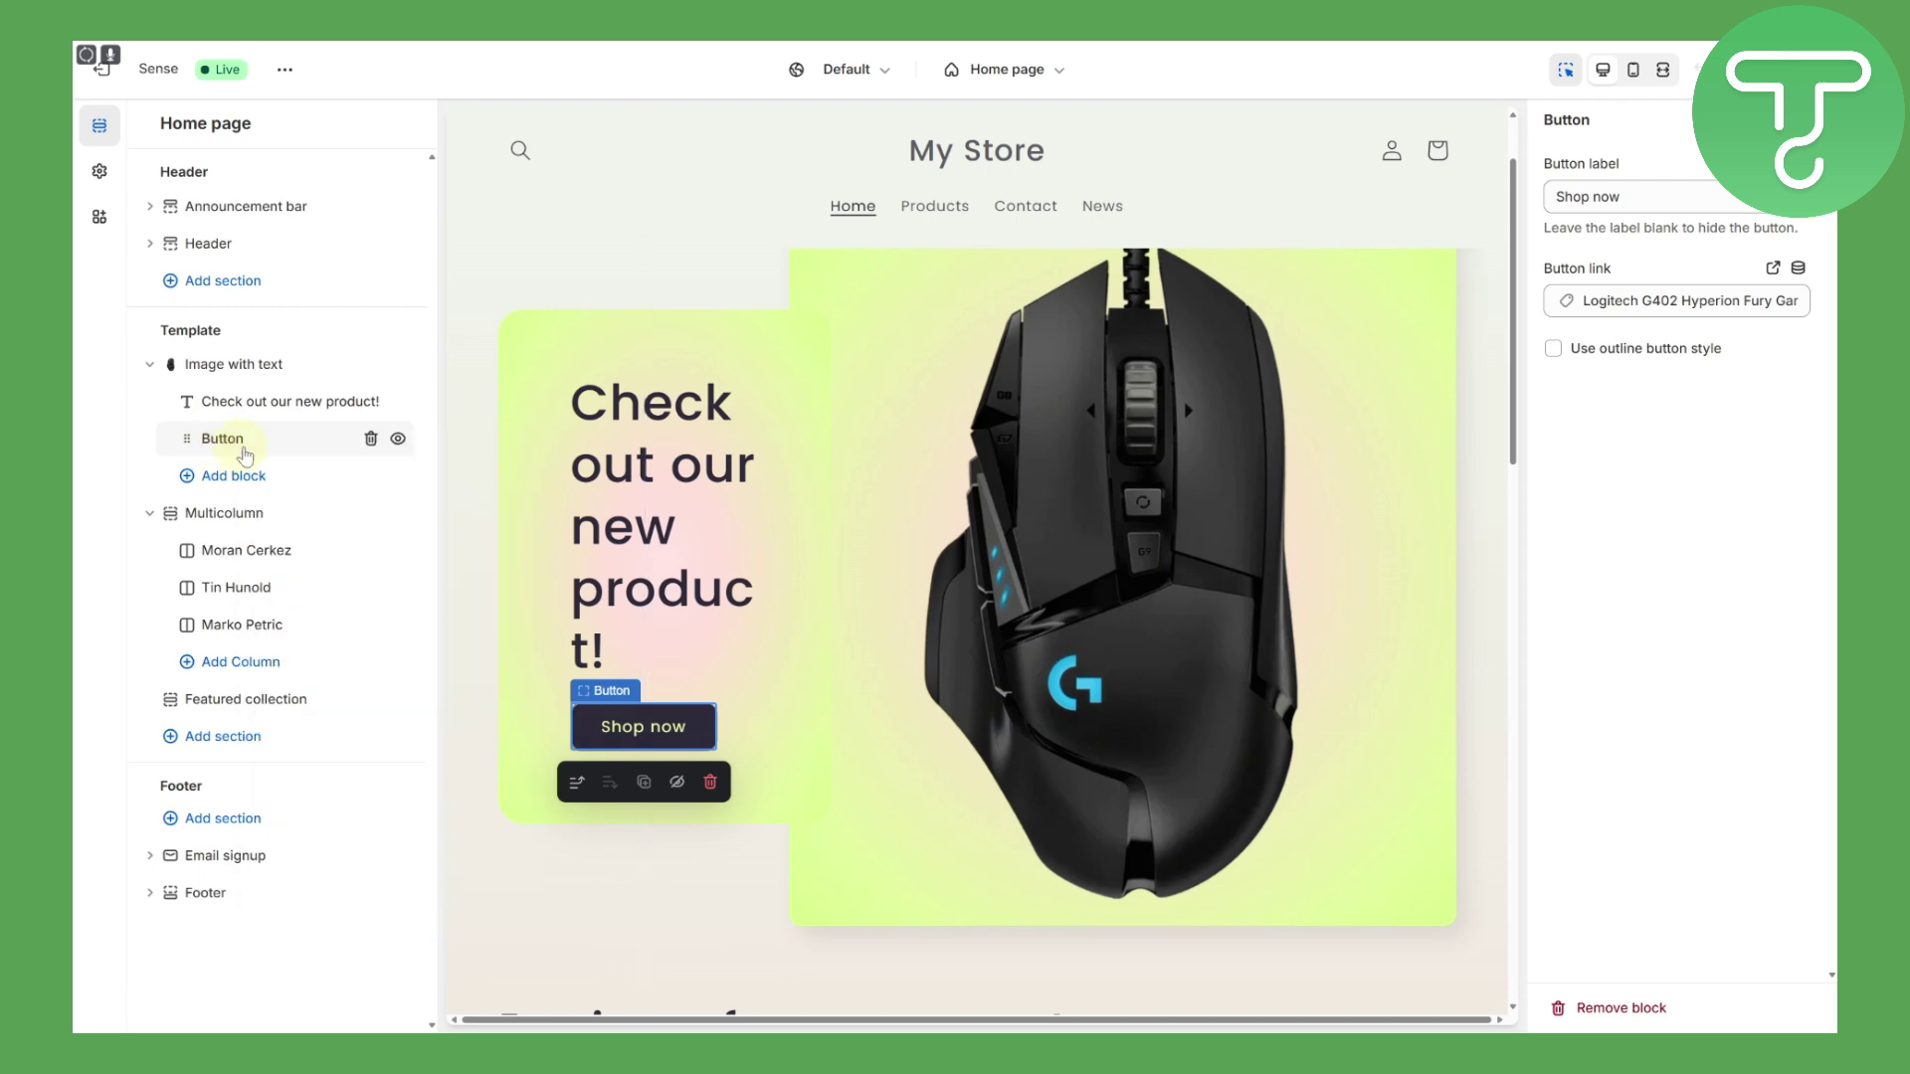
mouse_move(291, 456)
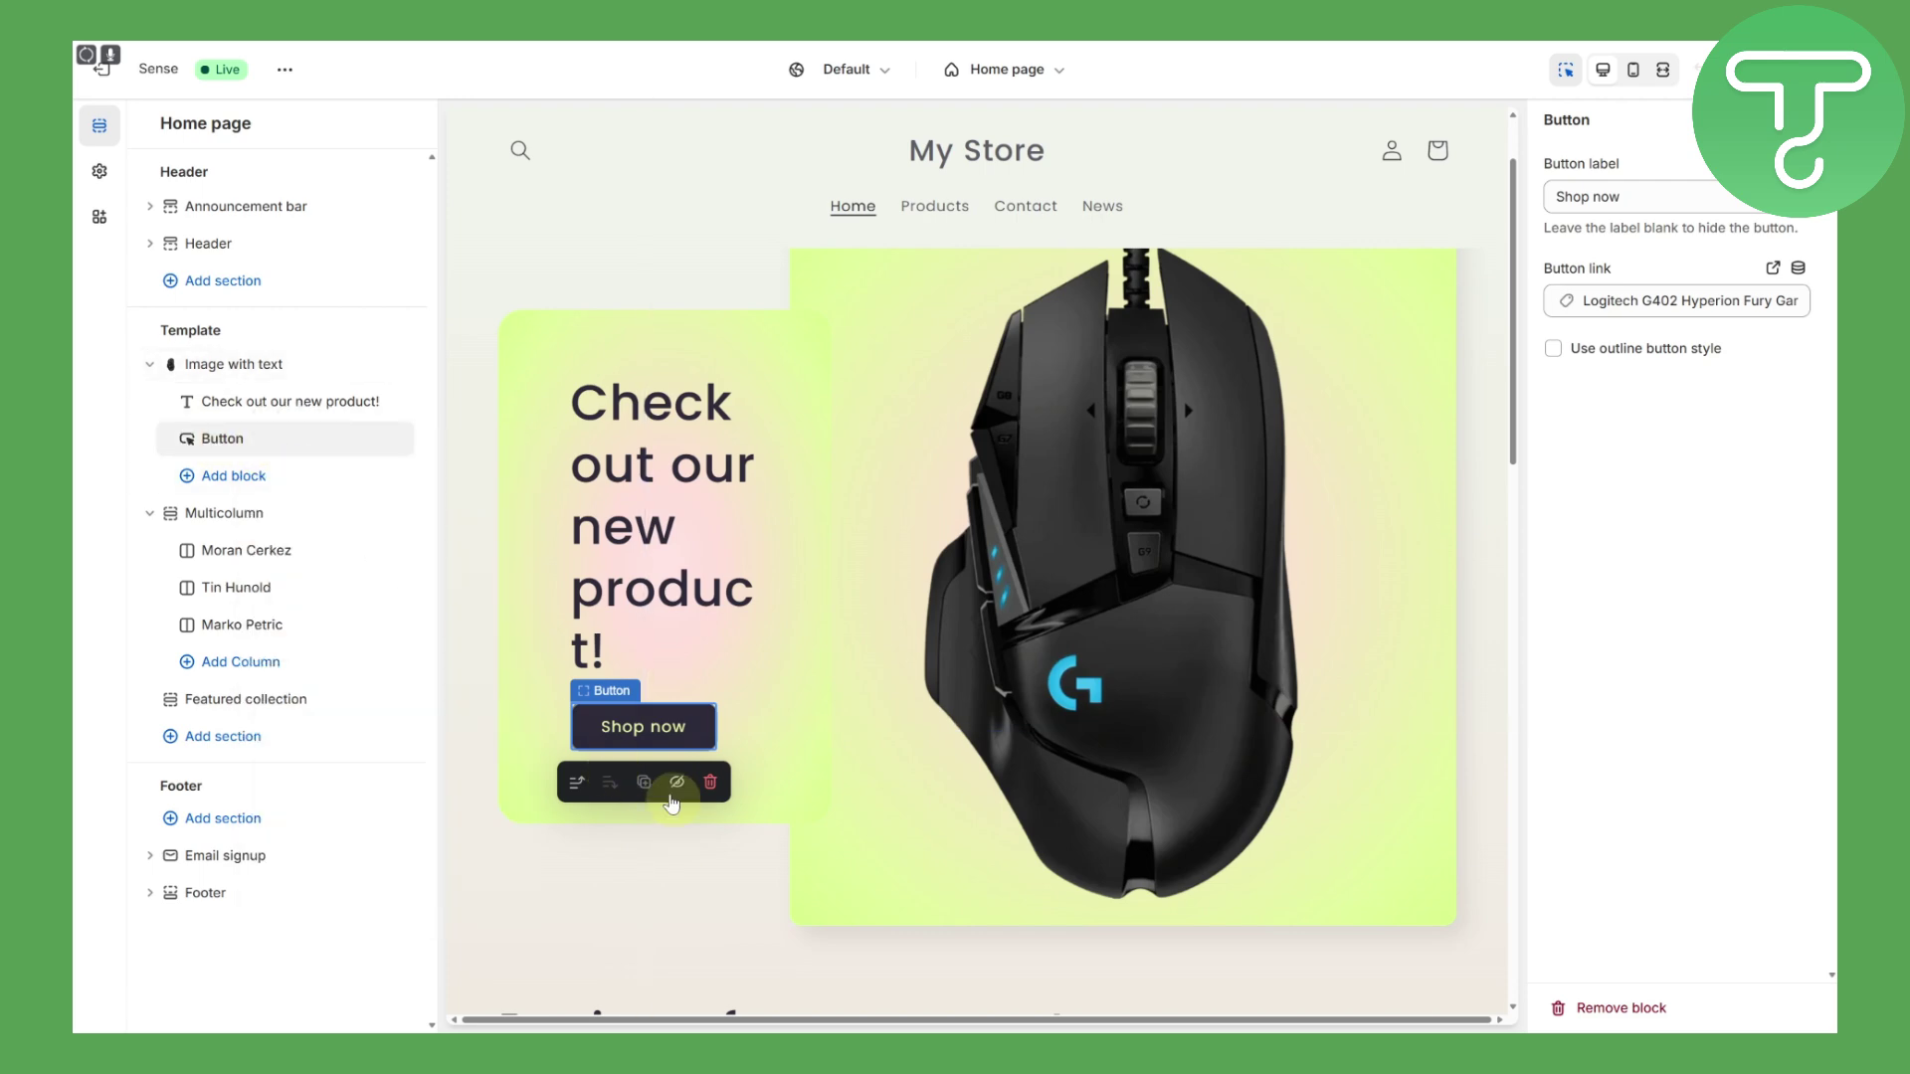
click(651, 785)
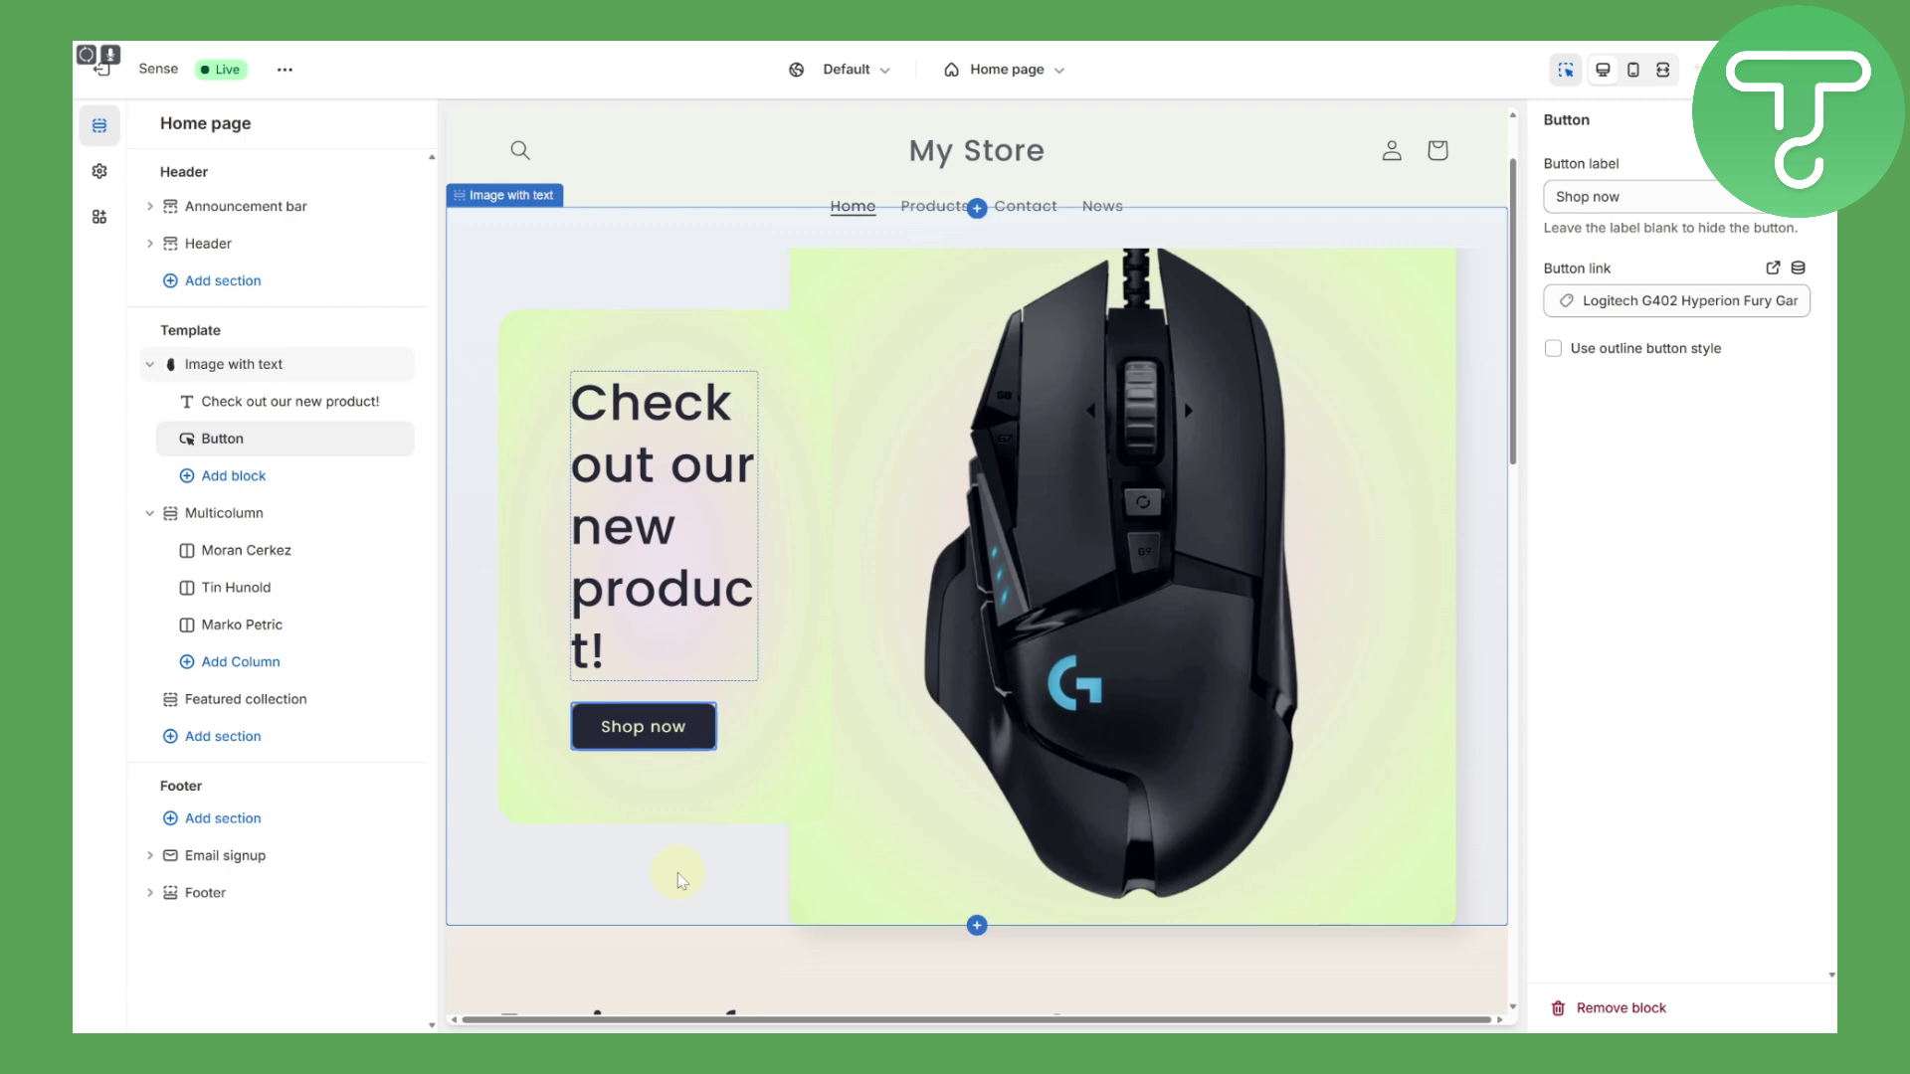
Step: Try moving the Button block above the heading, then reselect the Shop now button's settings
click(886, 485)
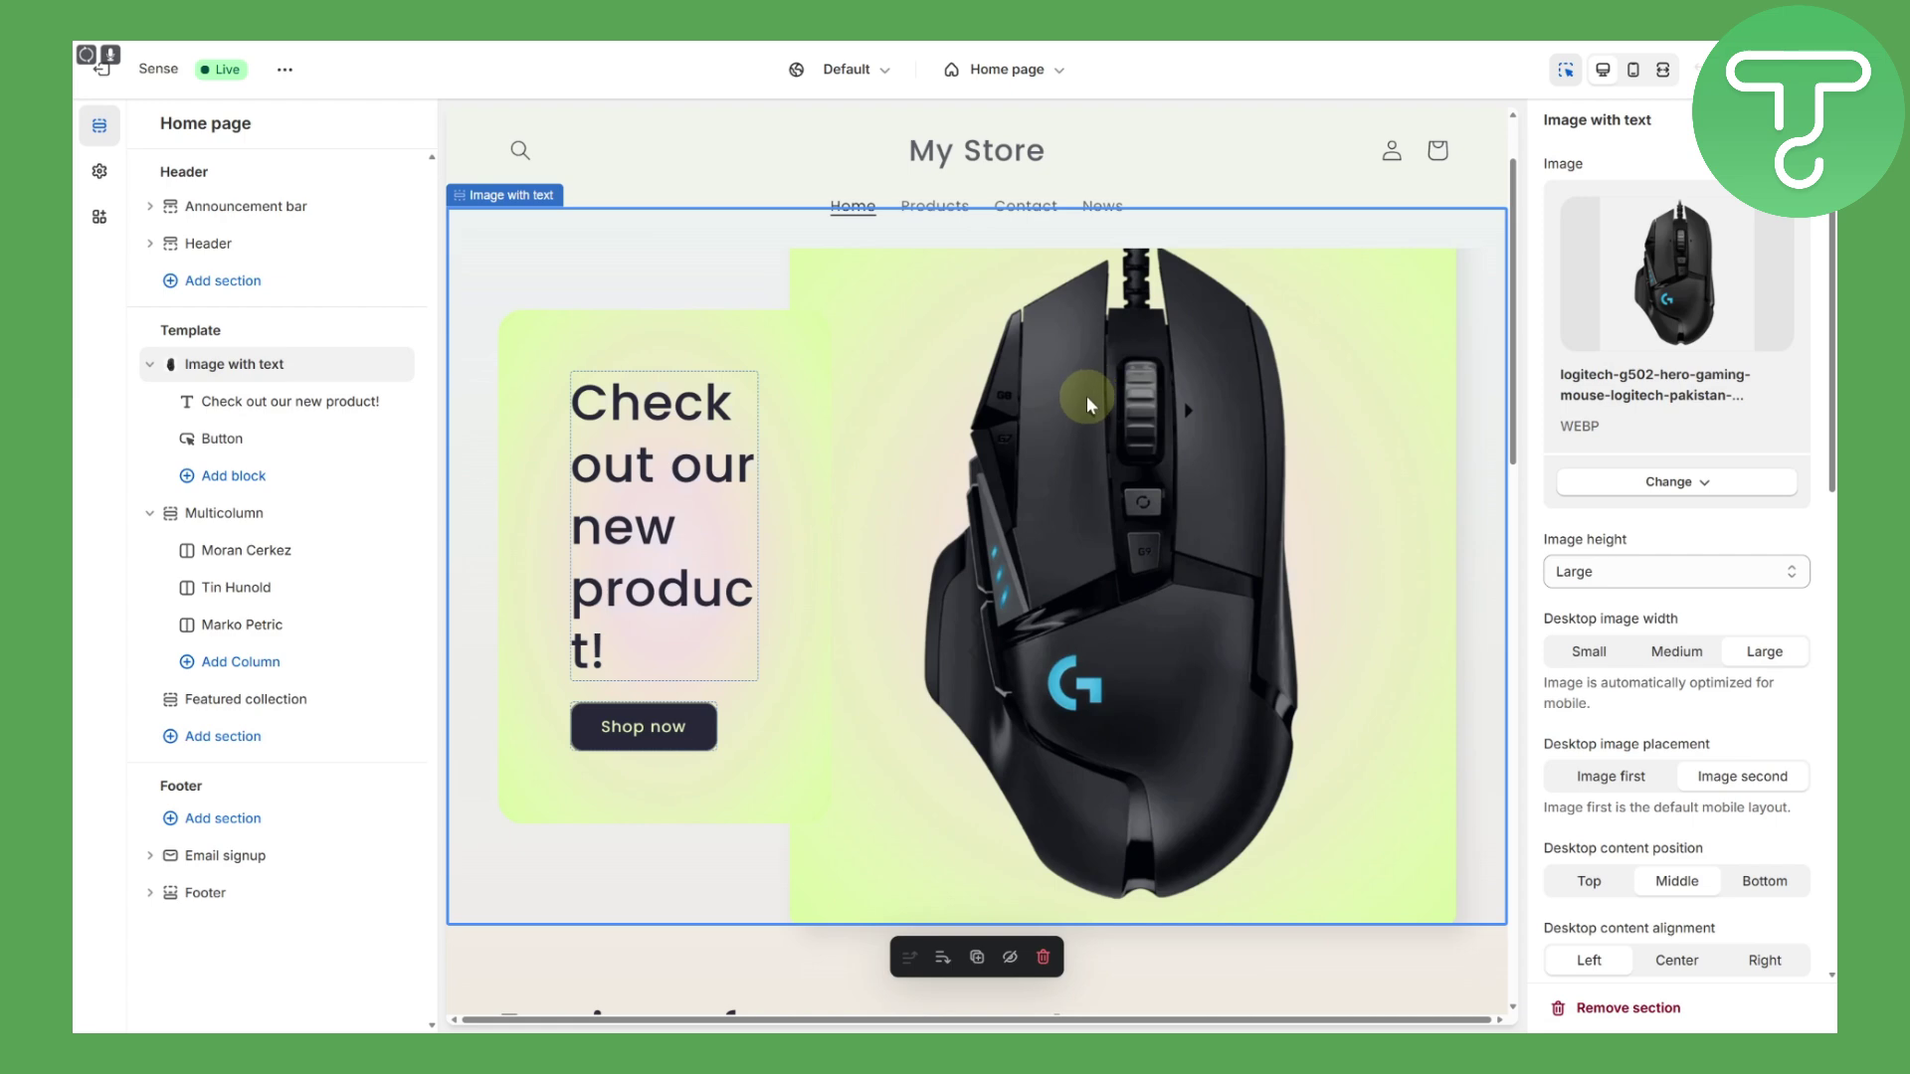
click(714, 547)
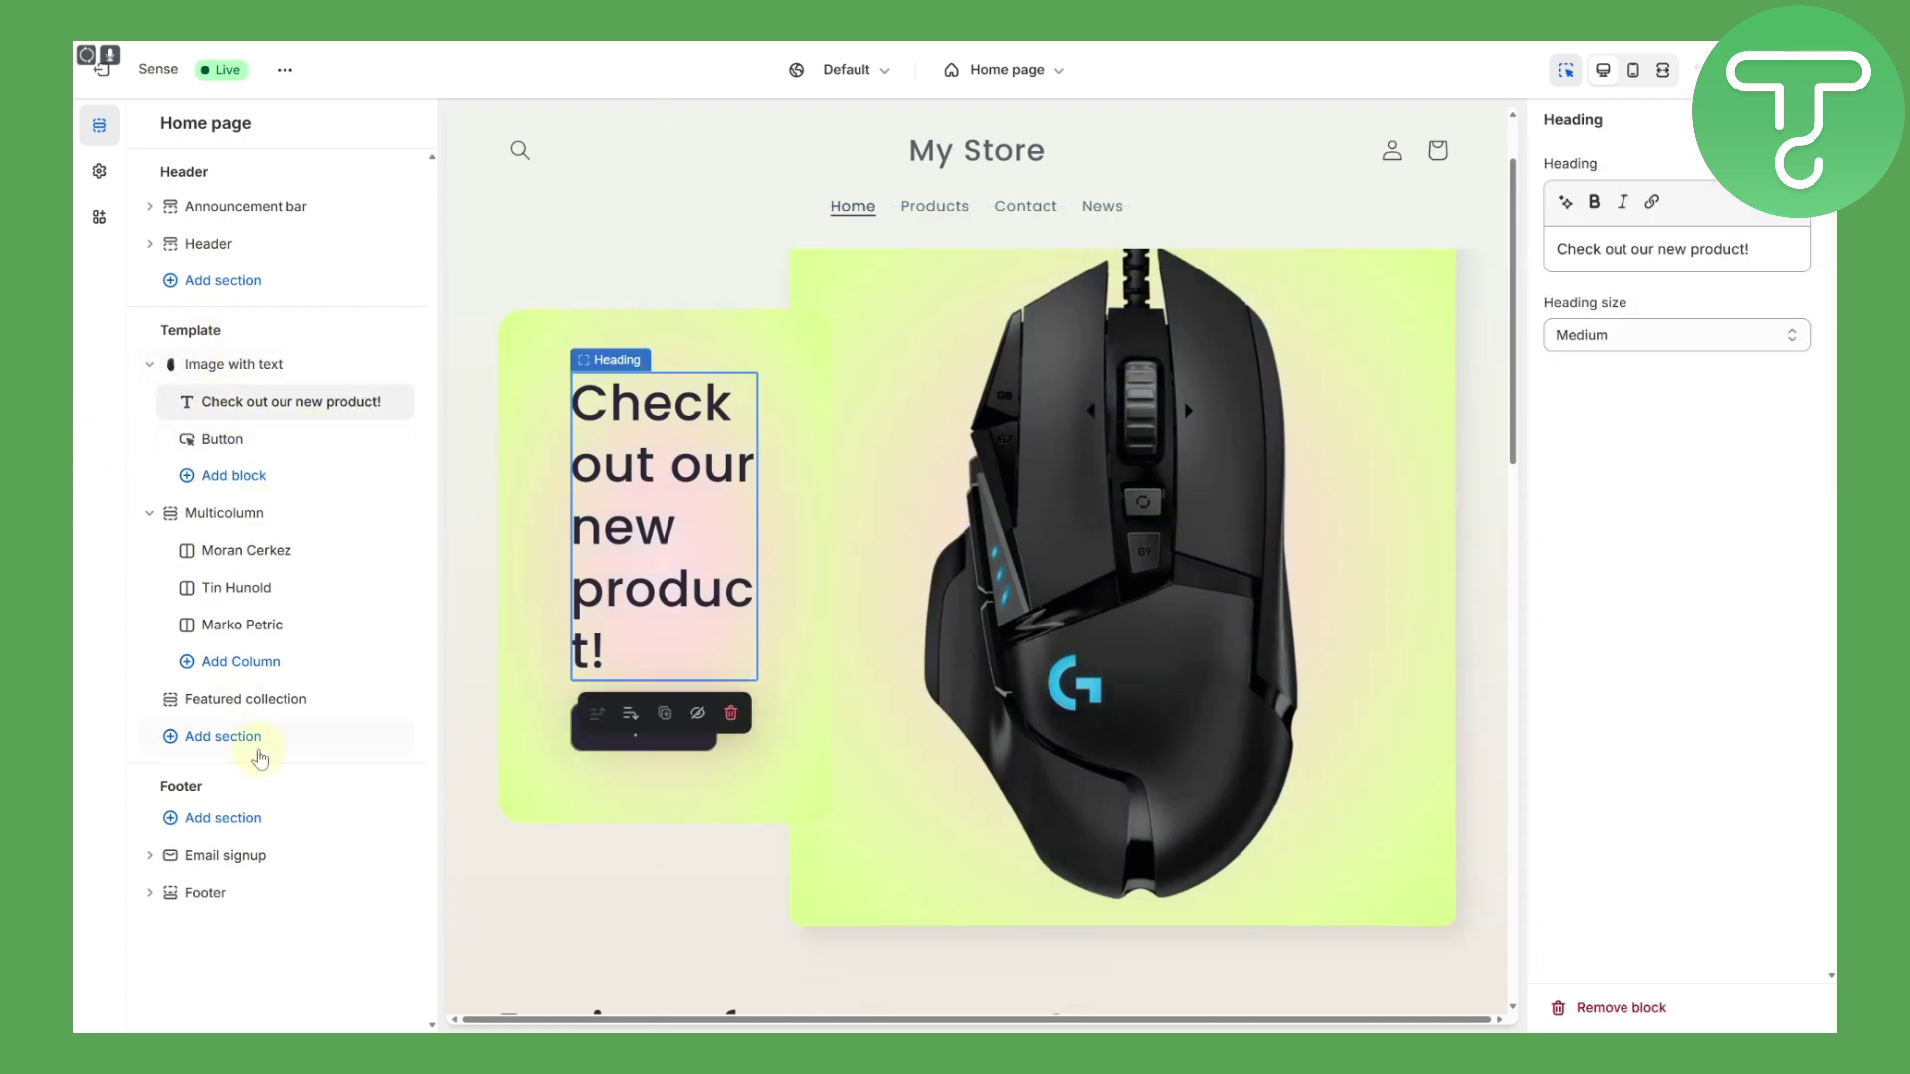
drag(311, 435, 239, 428)
click(224, 440)
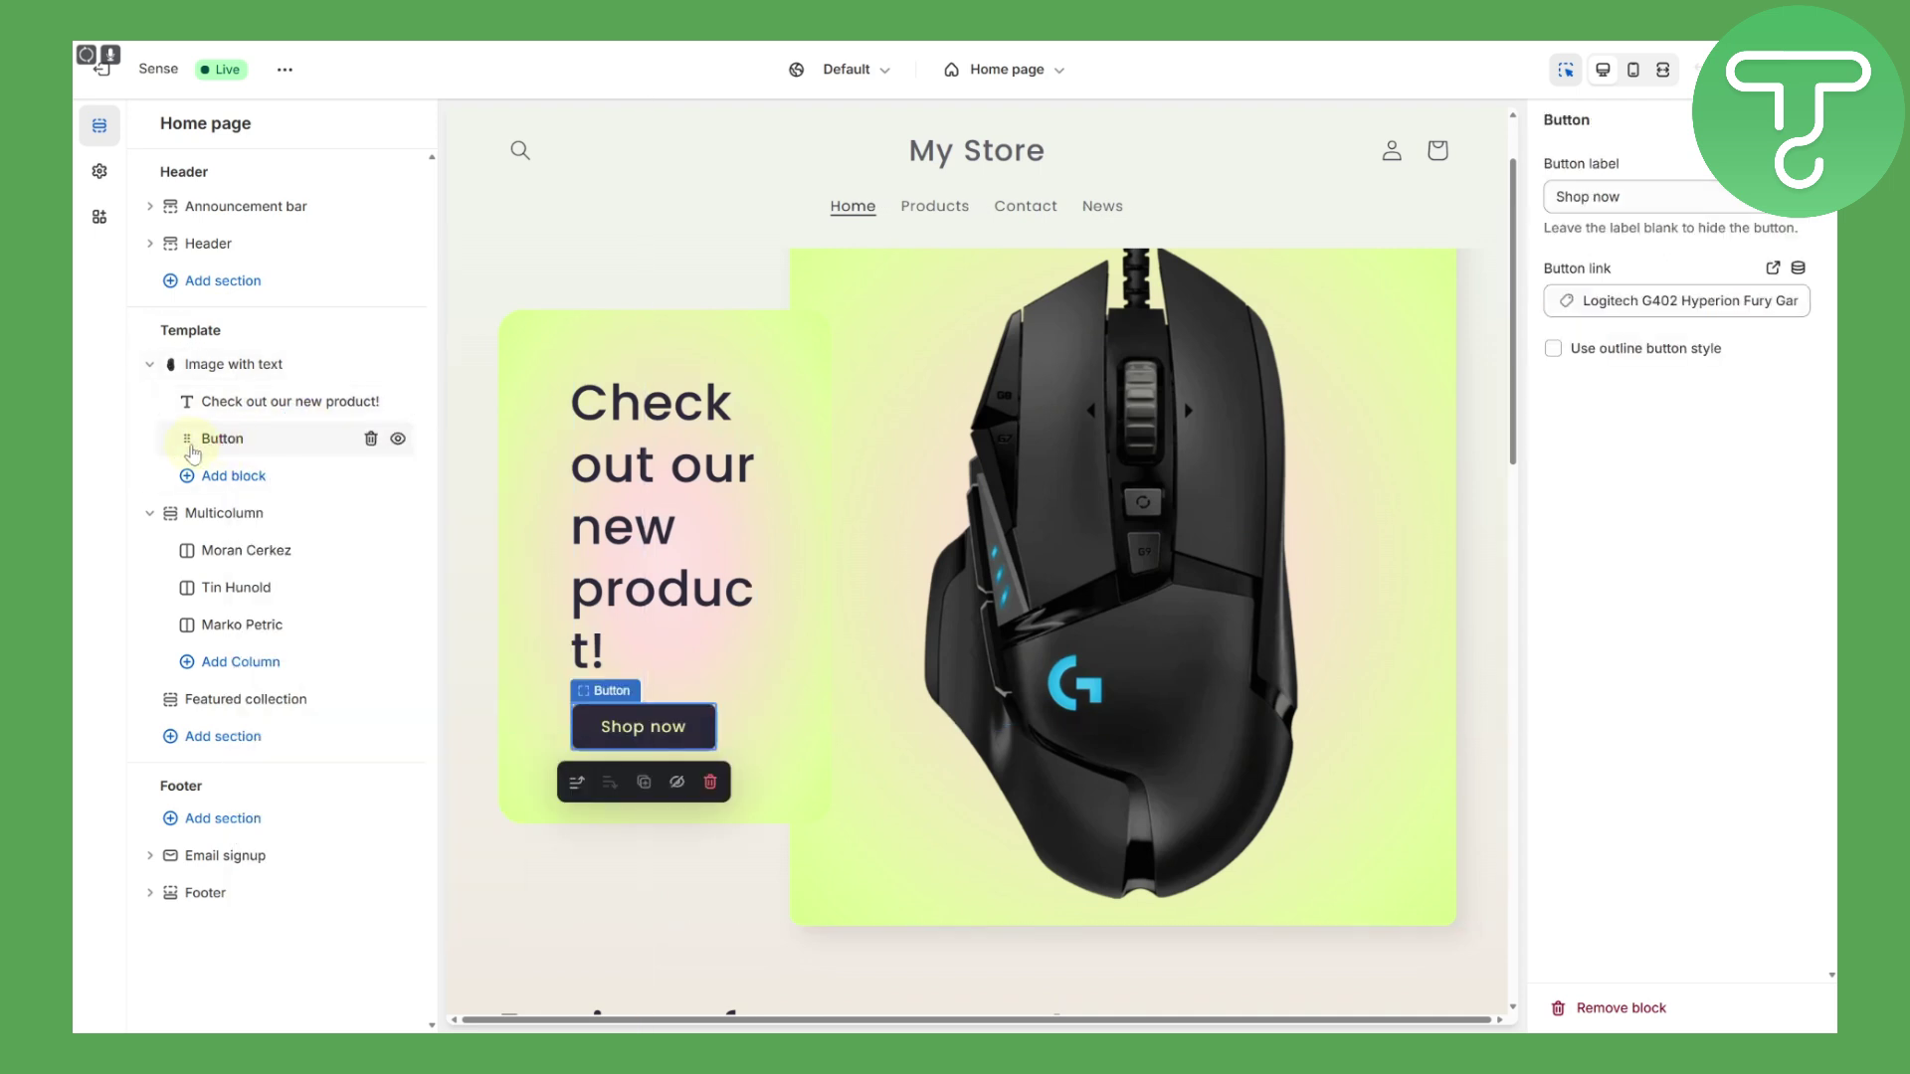
scroll(656, 587, down, 2)
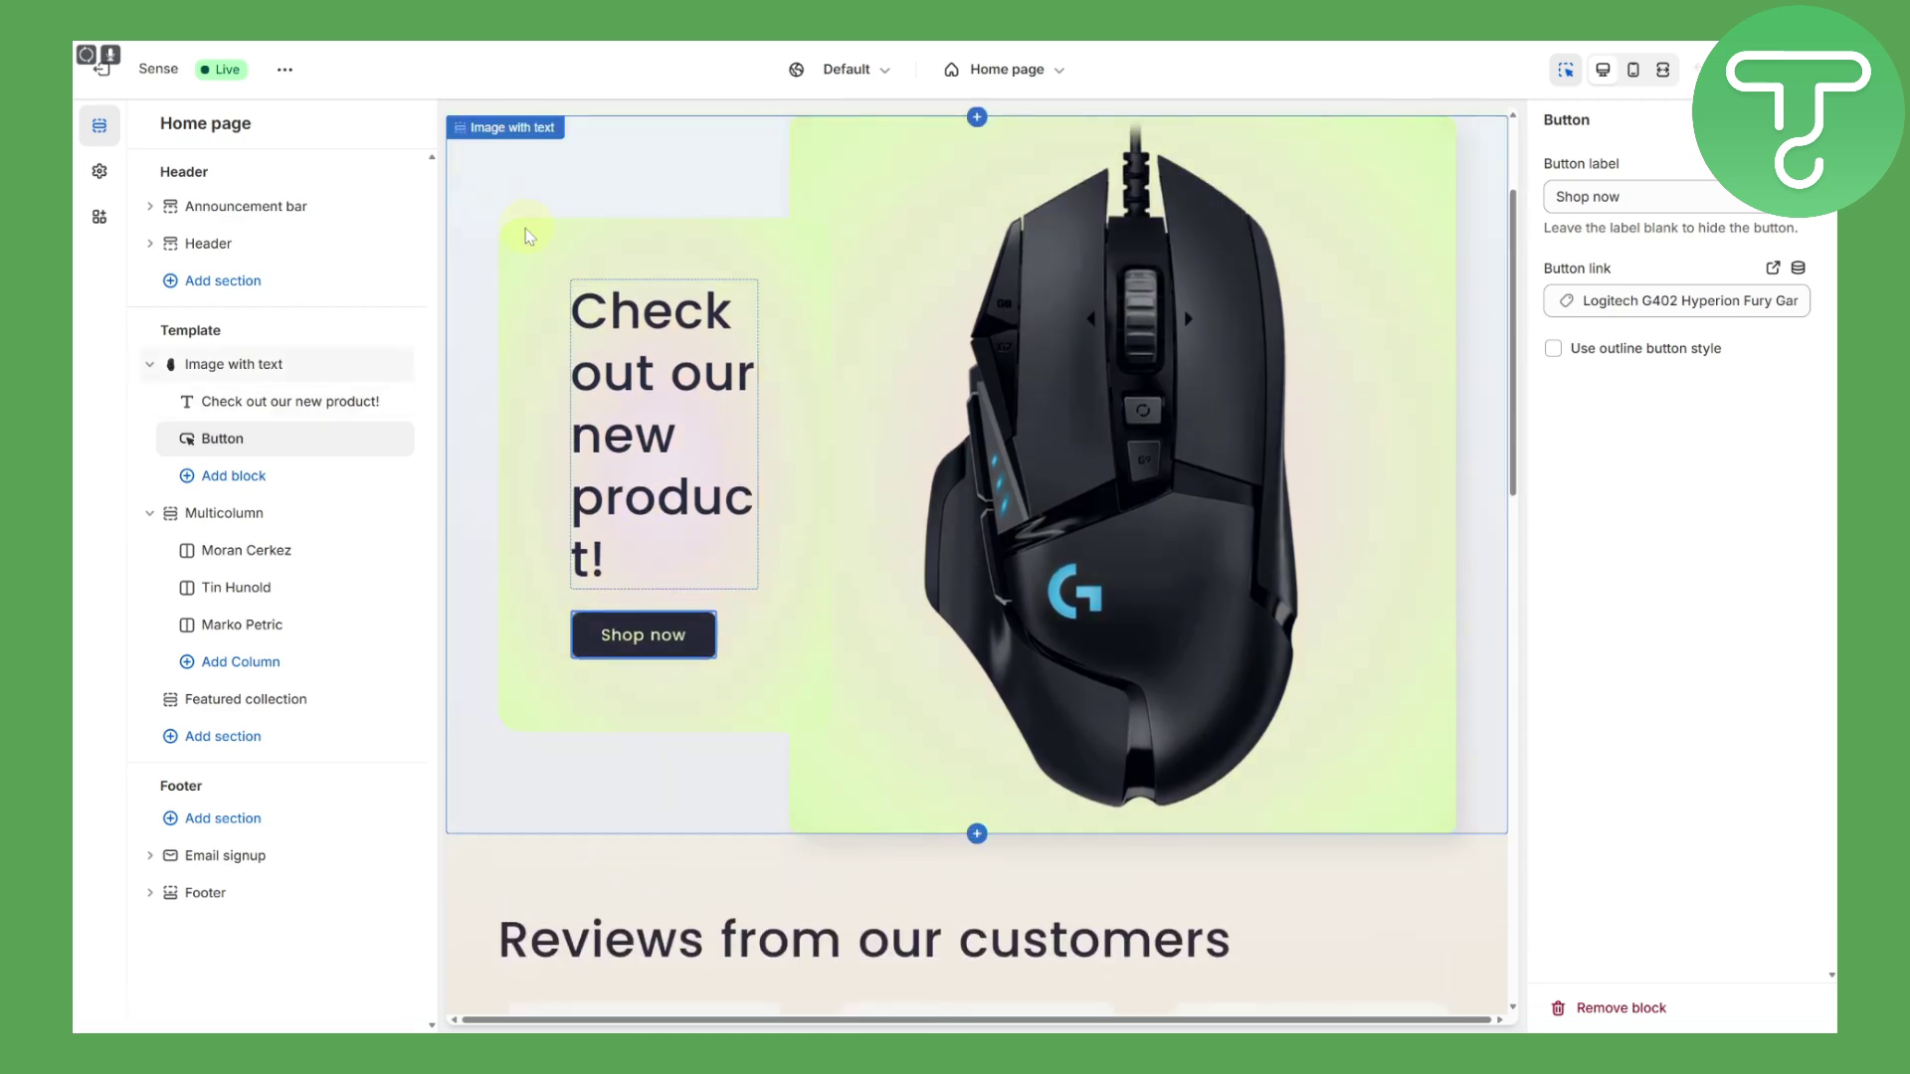
click(626, 647)
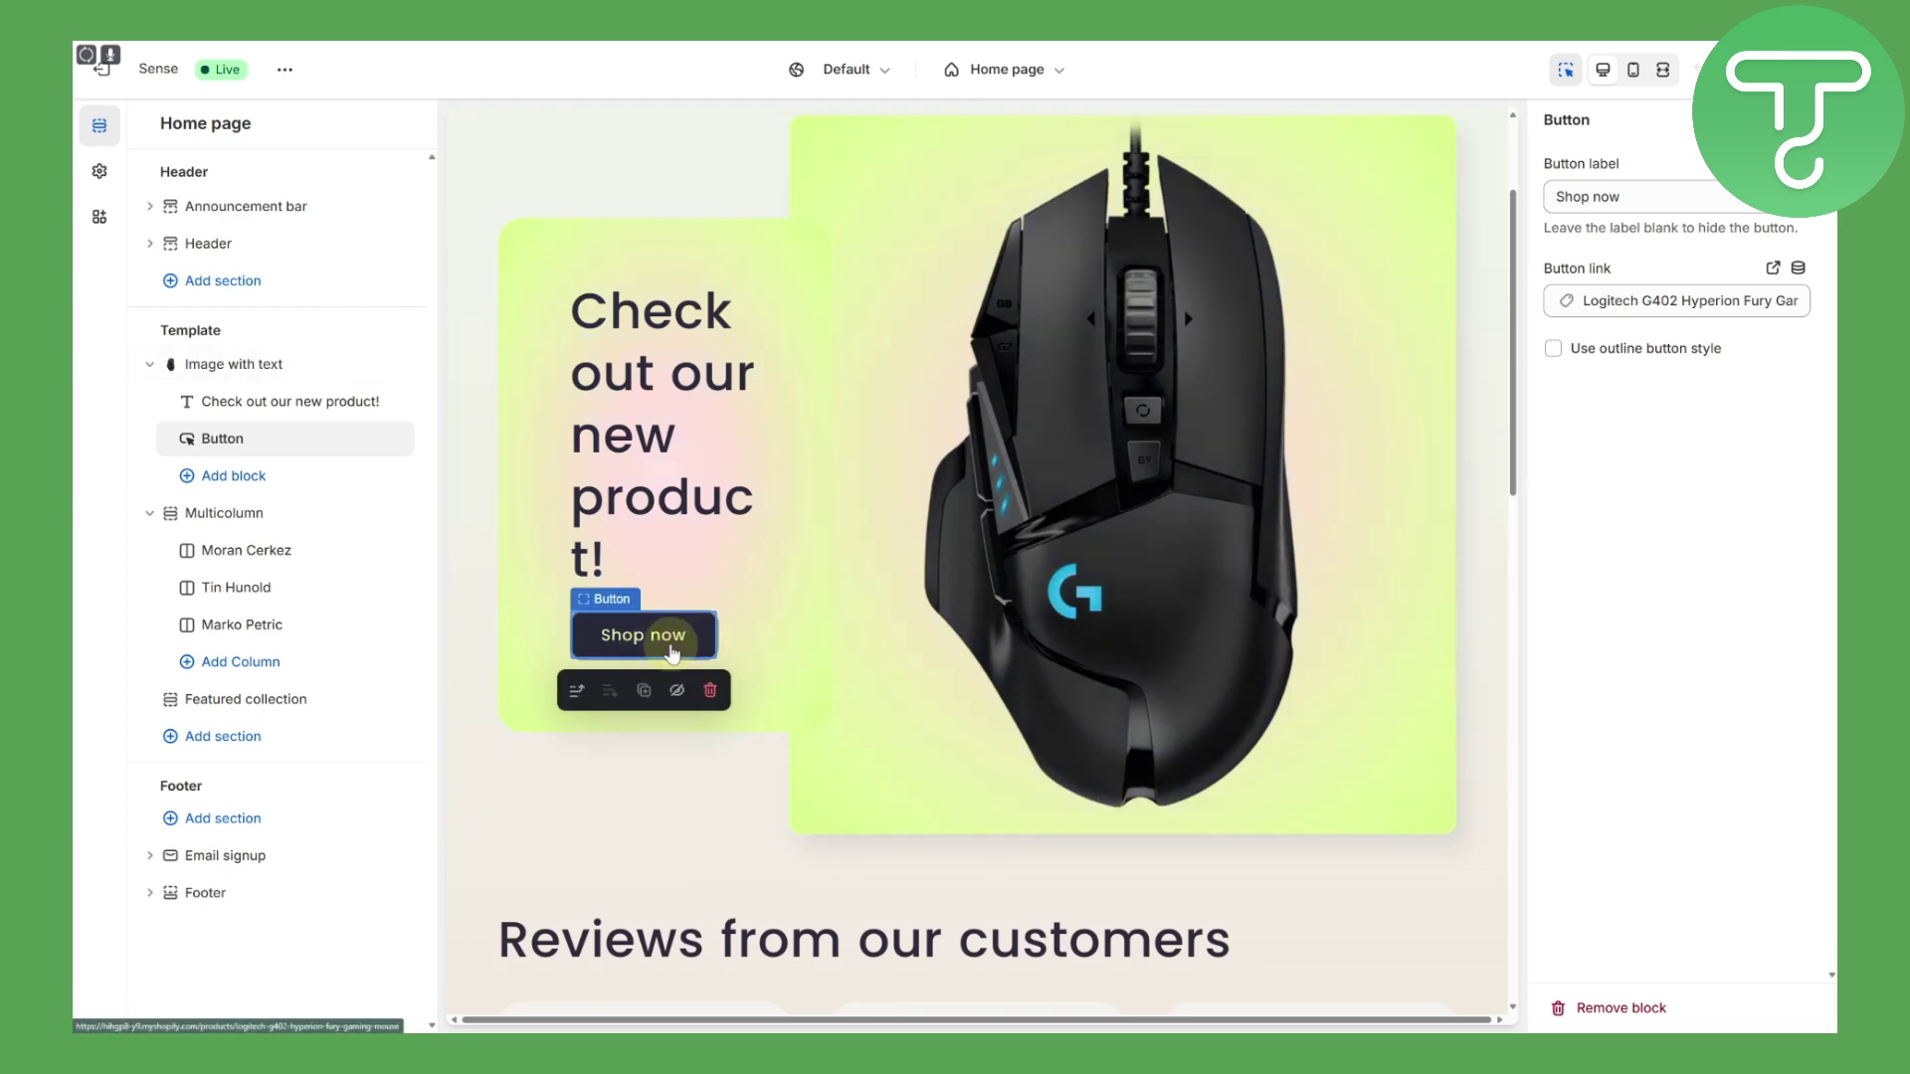
click(671, 651)
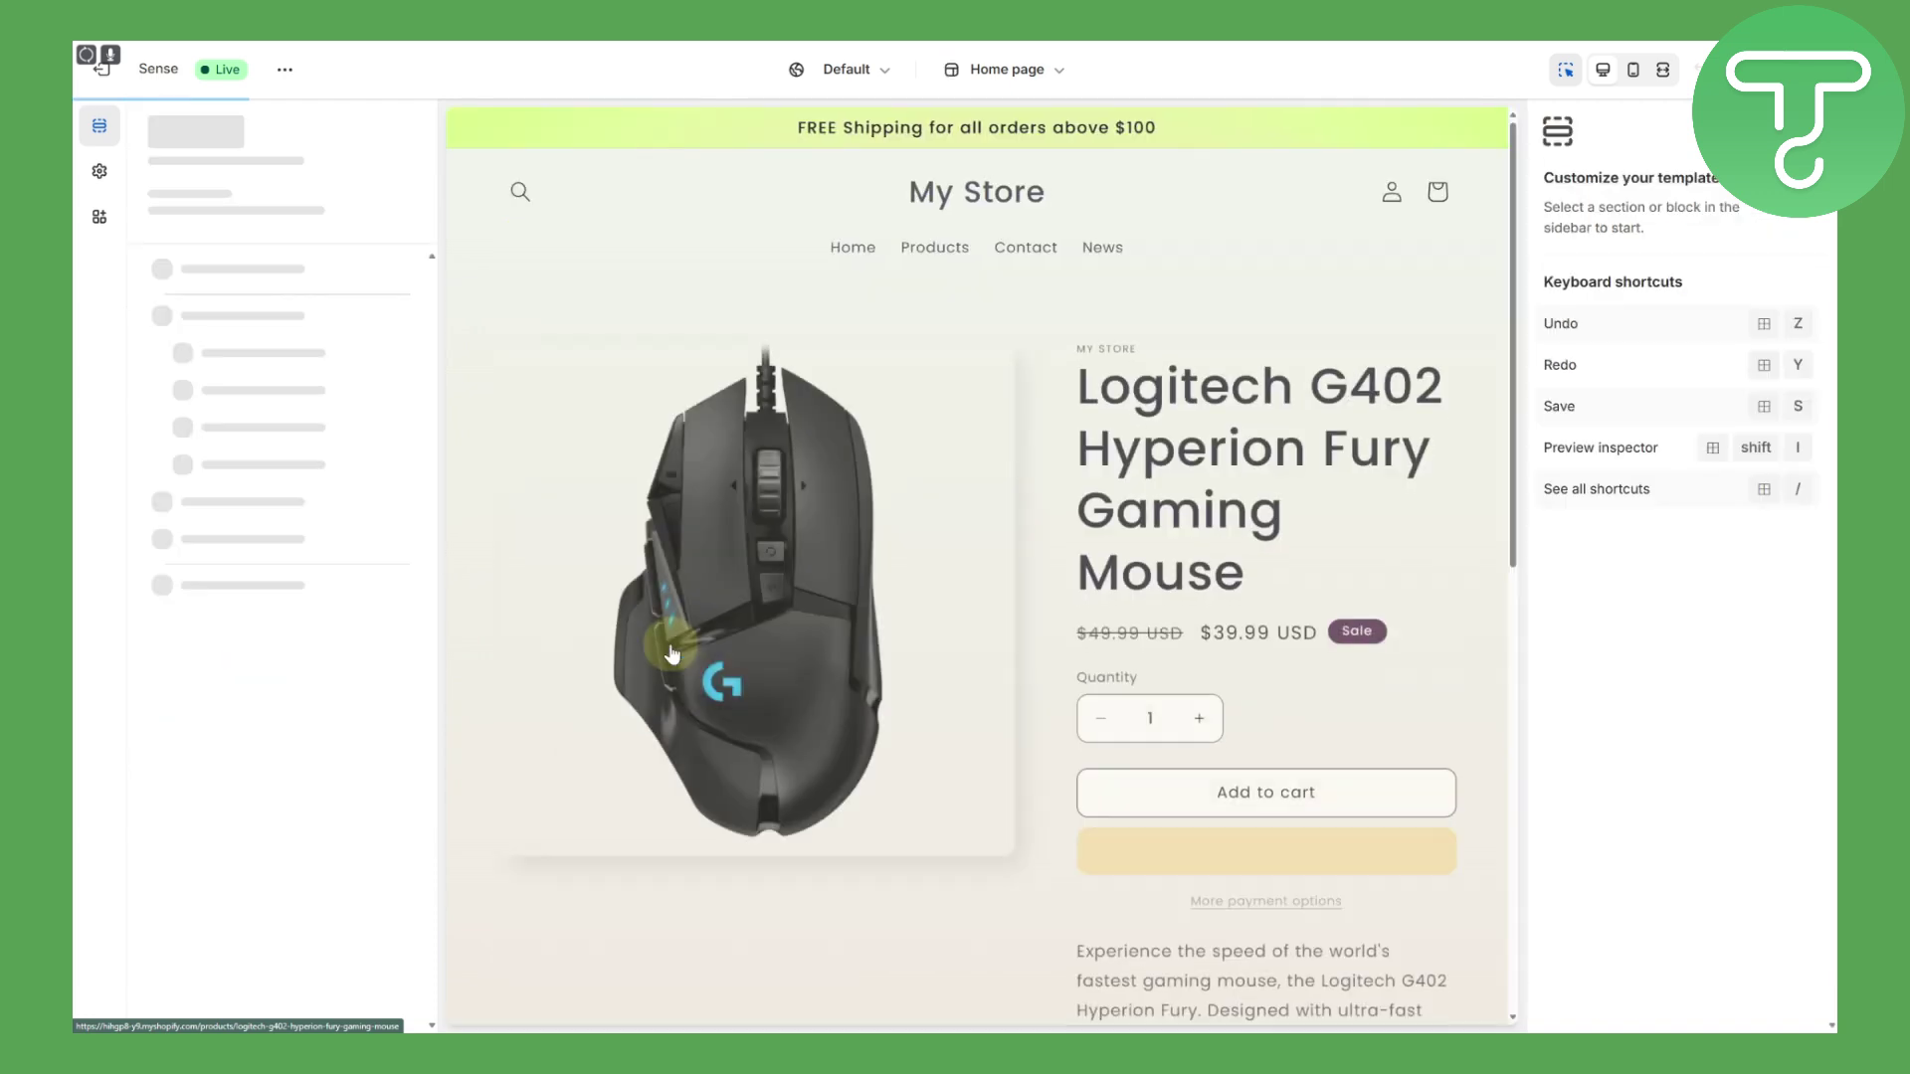
scroll(1184, 896, down, 4)
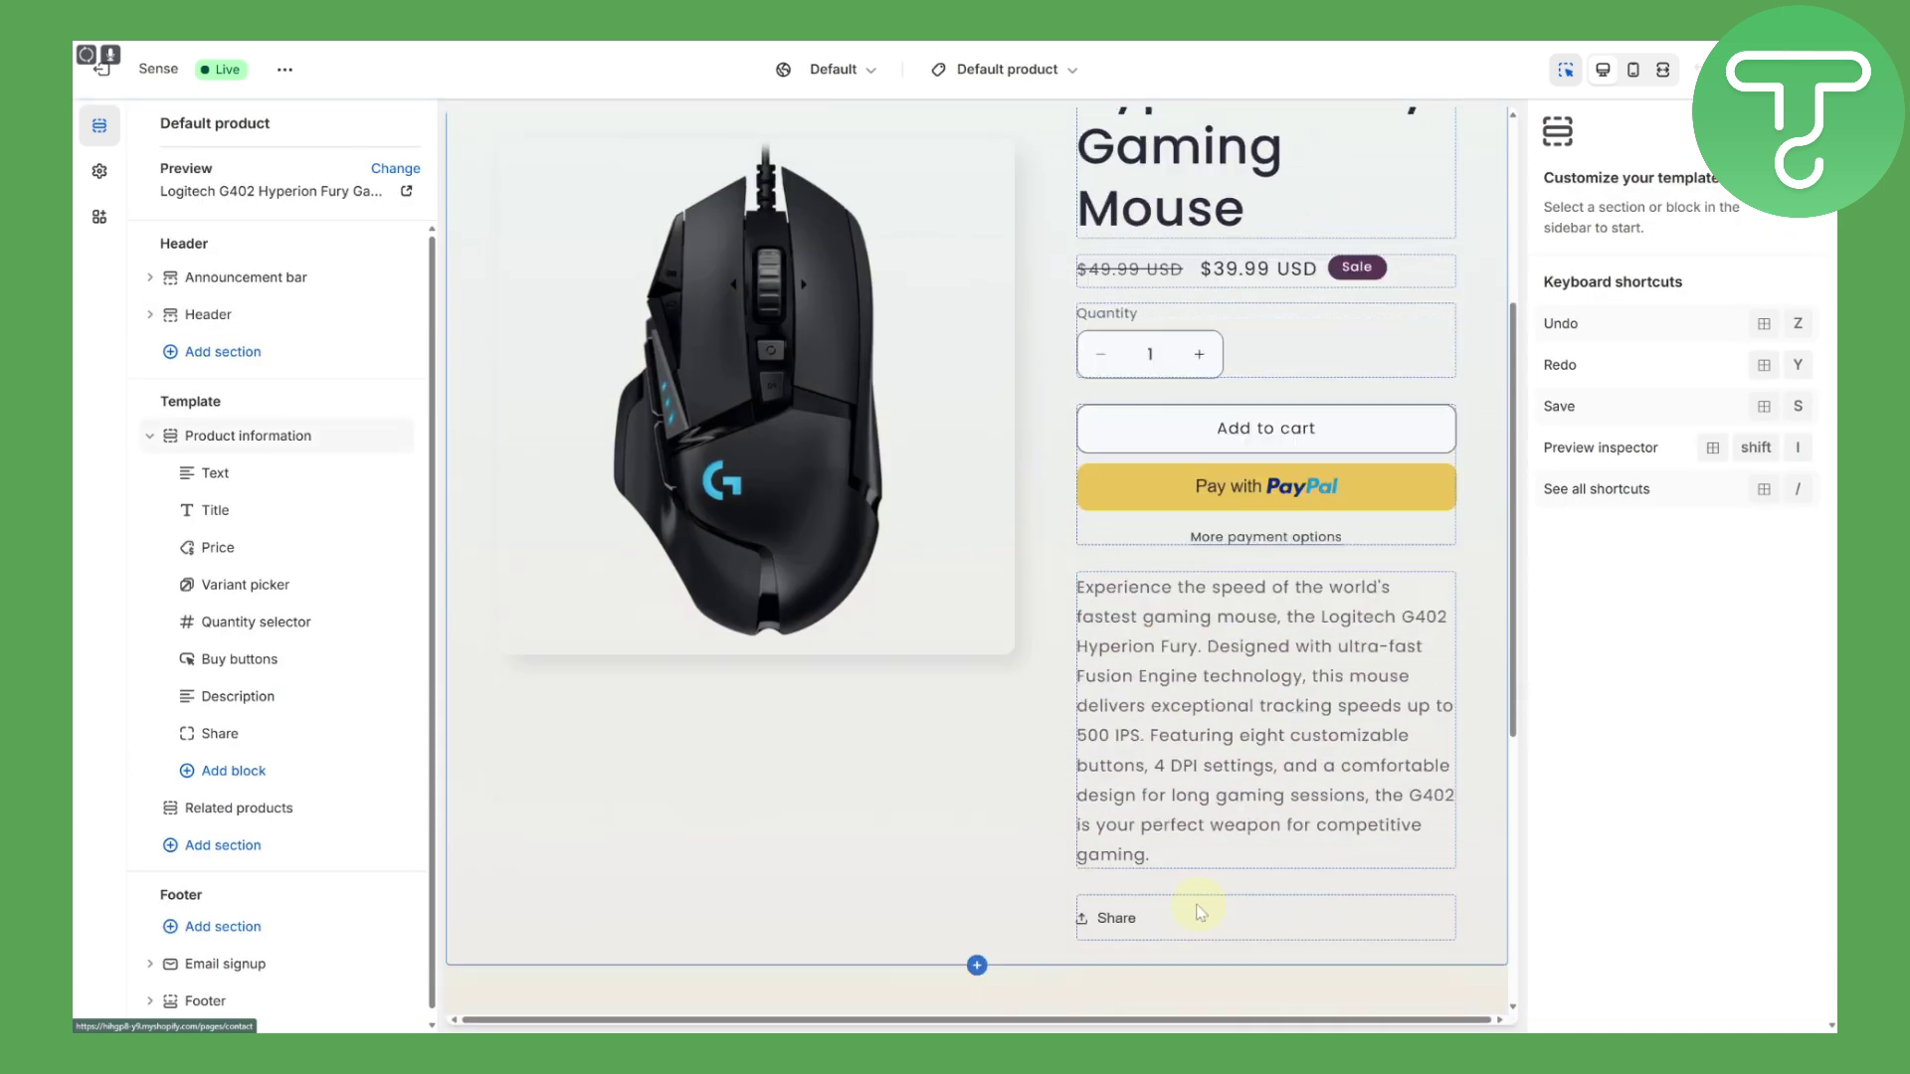
scroll(1159, 885, up, 1)
scroll(1159, 885, up, 3)
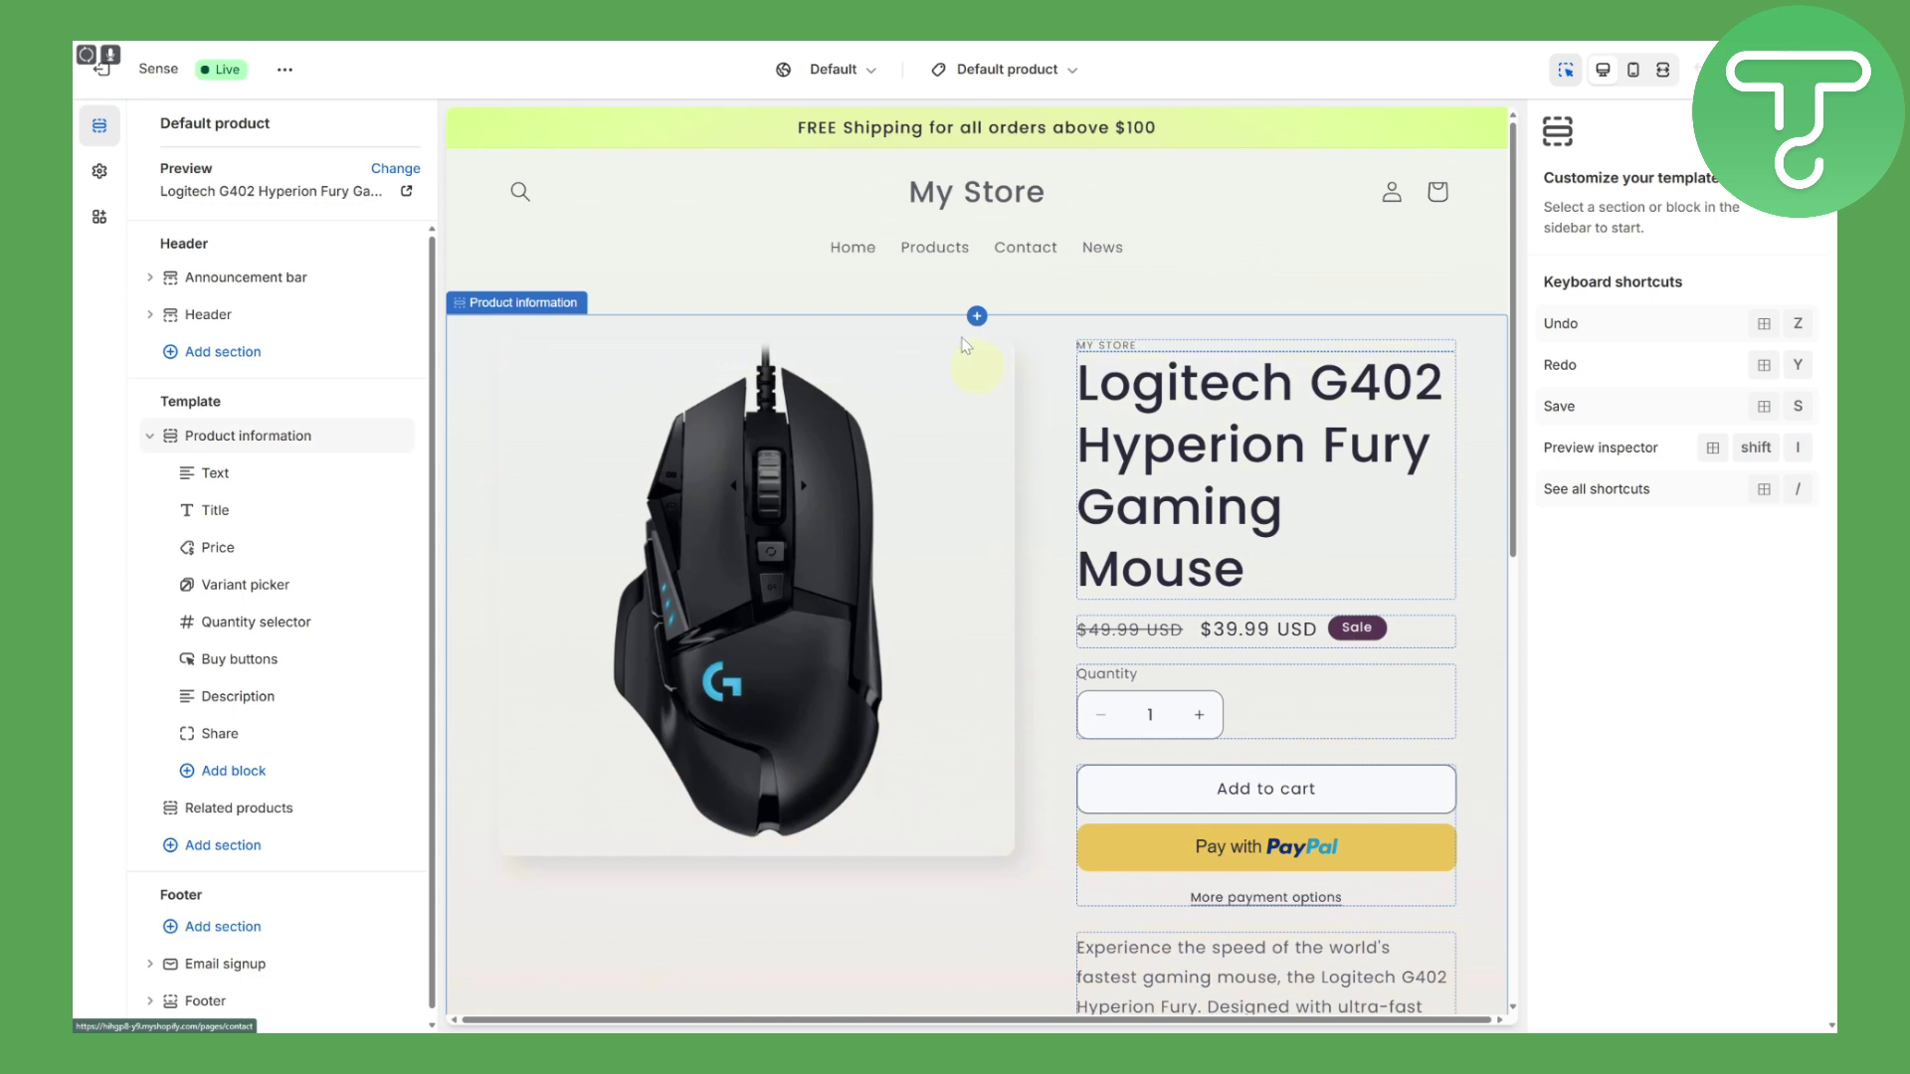
click(855, 251)
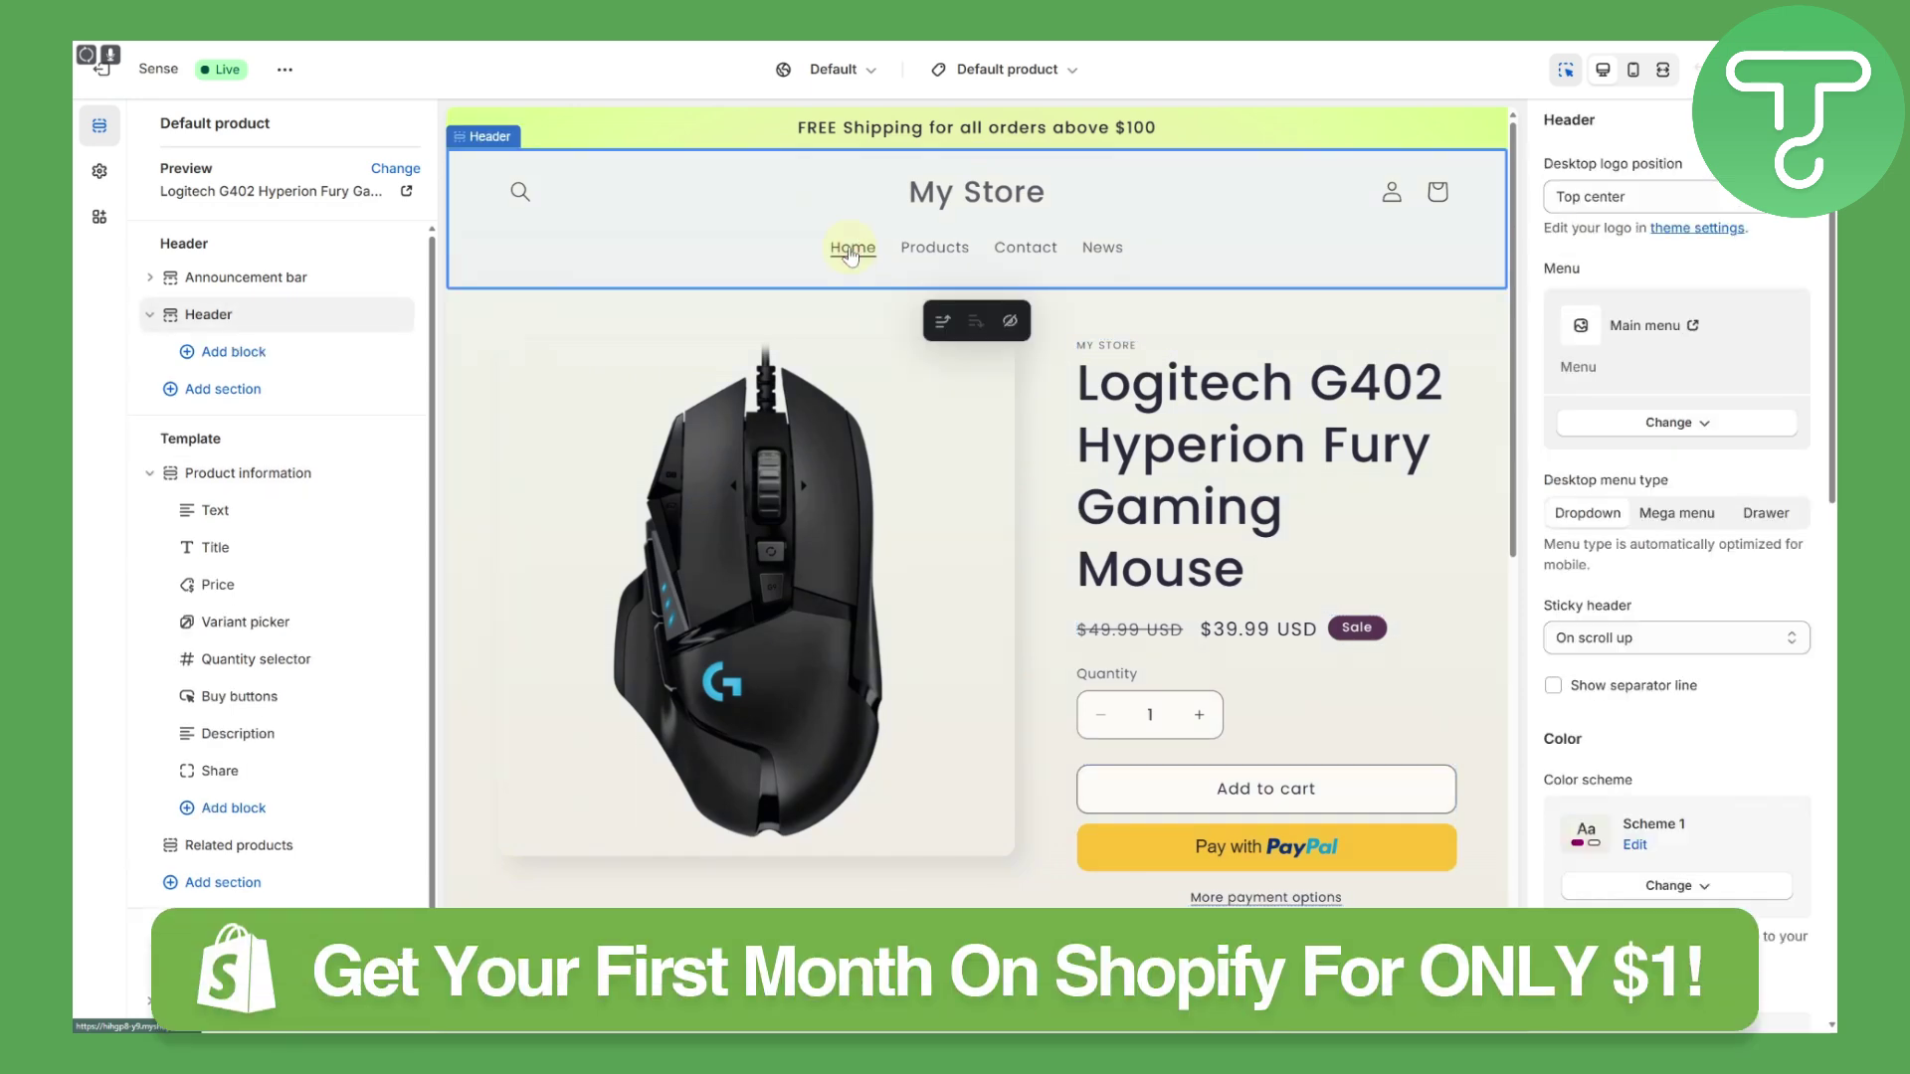
click(851, 250)
scroll(647, 627, down, 2)
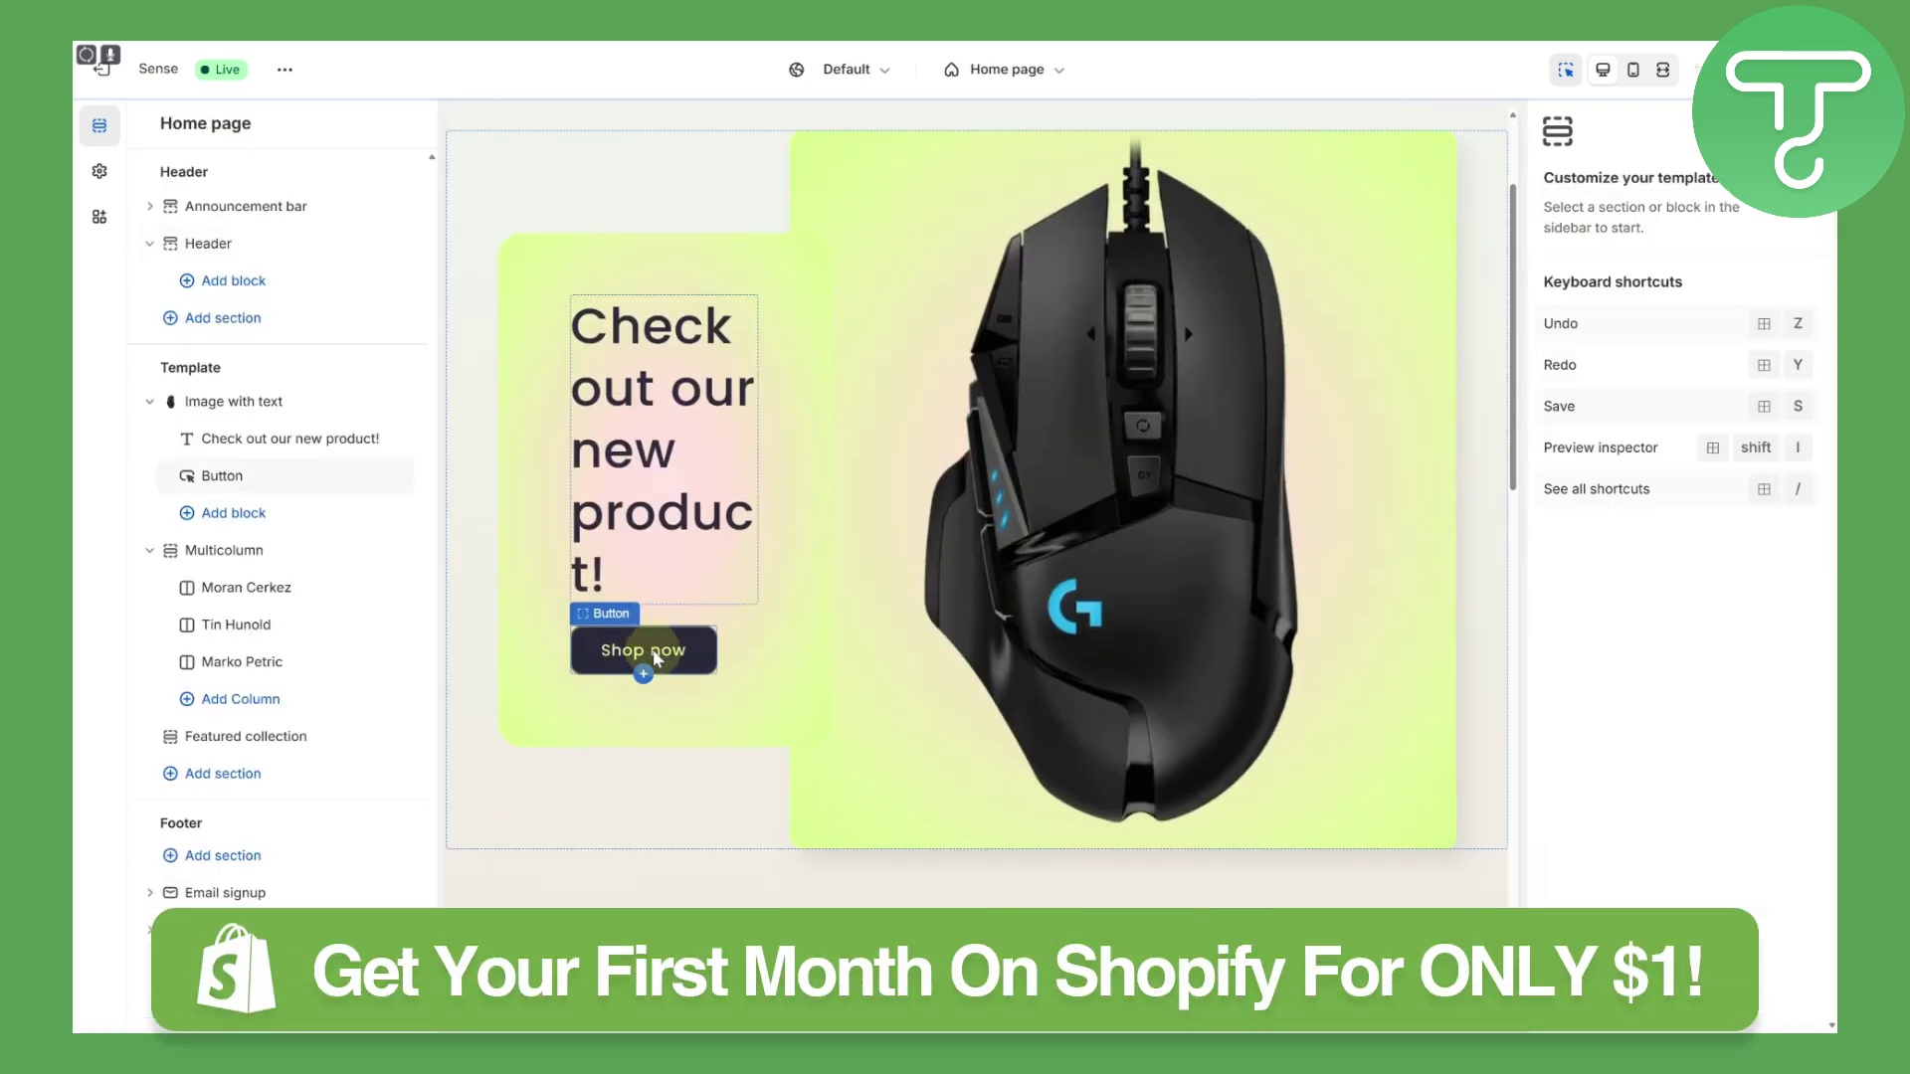
Step: Select the 'Shop now' label text and choose Products as the Button link destination
click(655, 659)
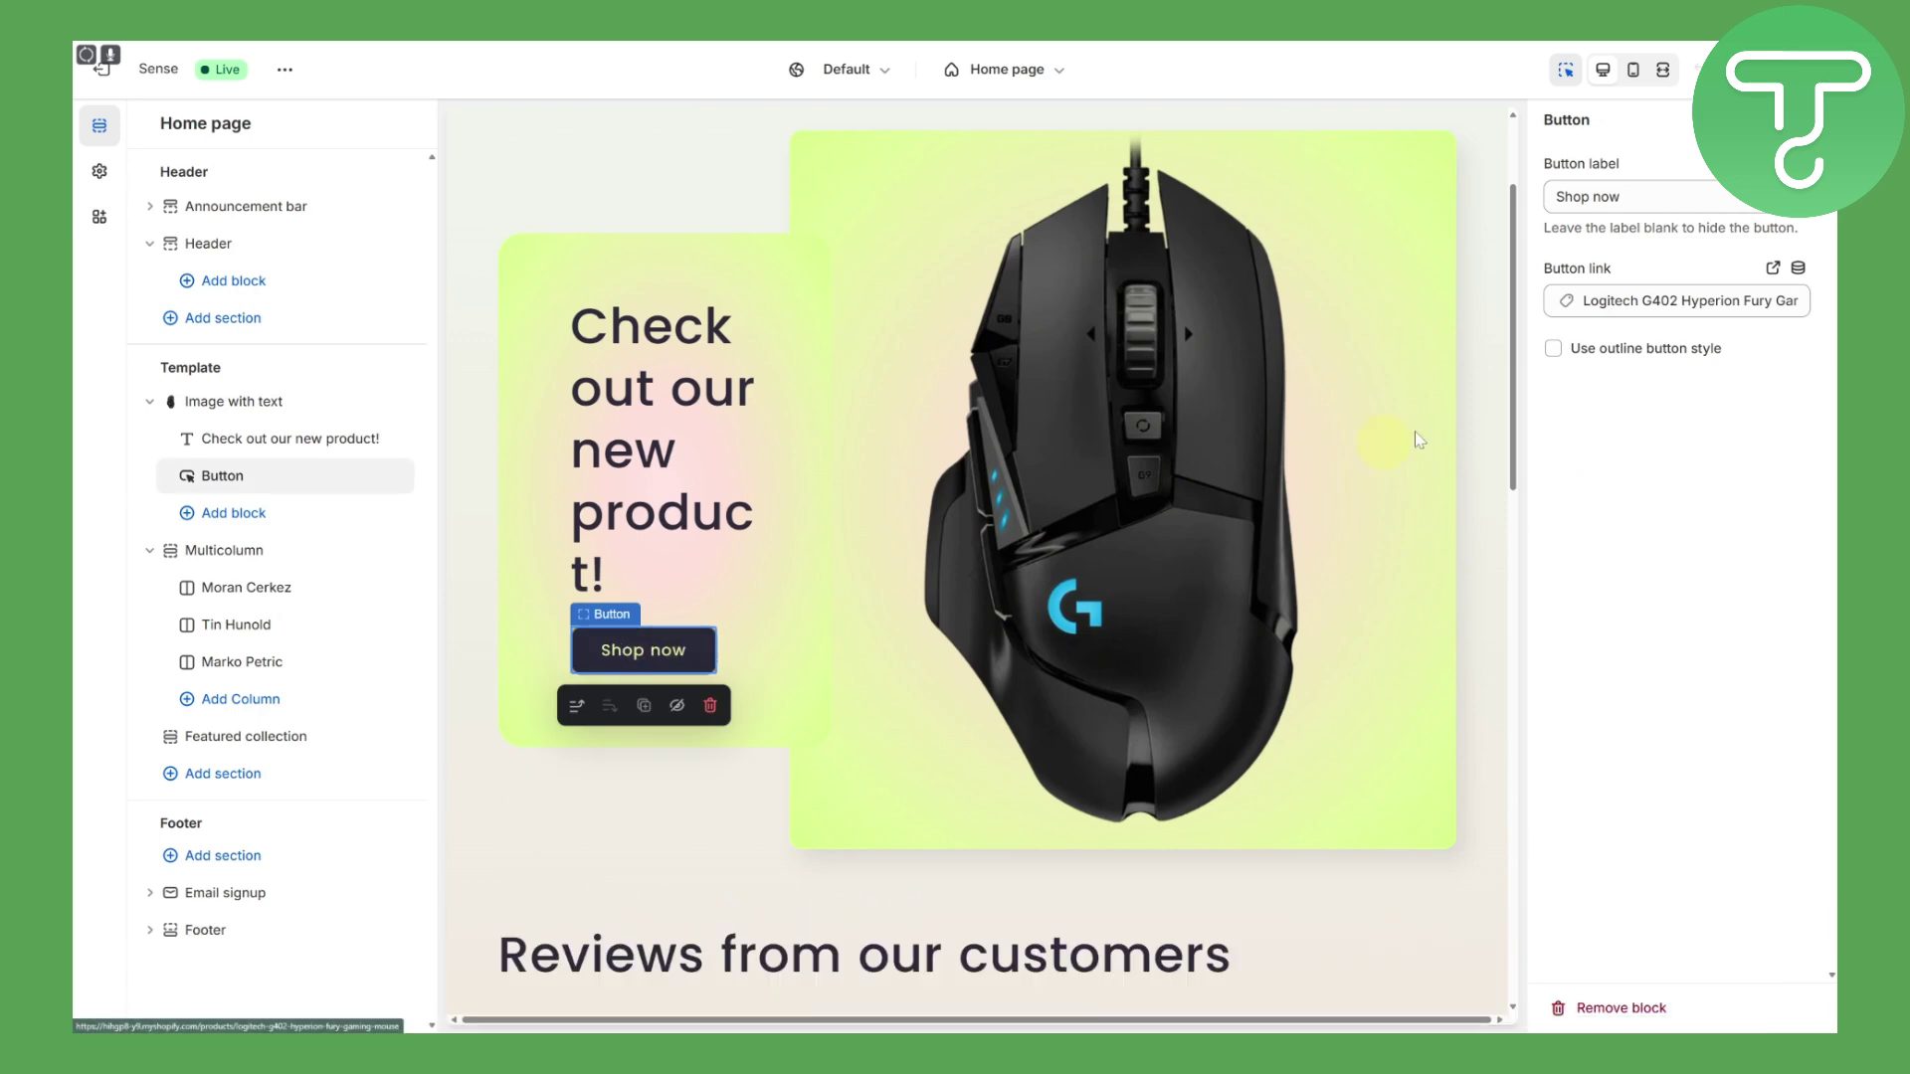
click(1630, 201)
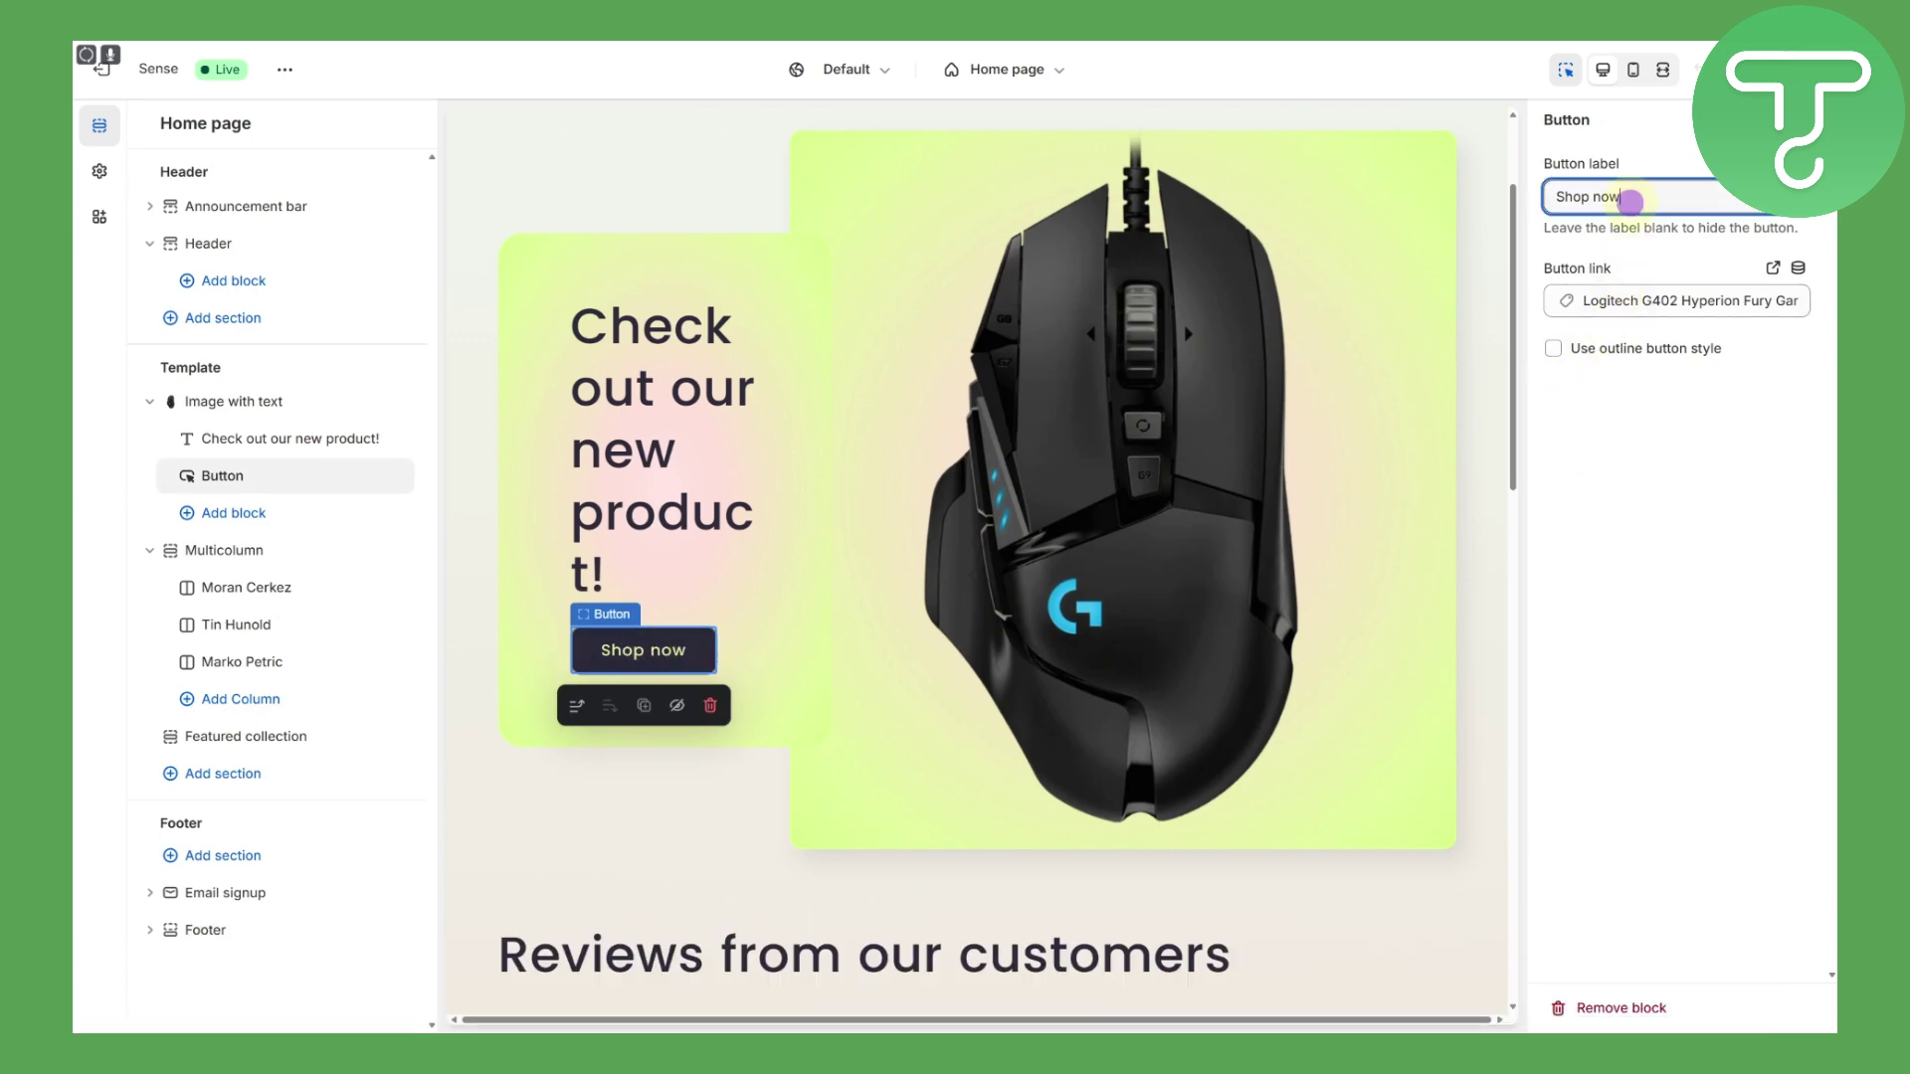
drag(1631, 195, 1530, 203)
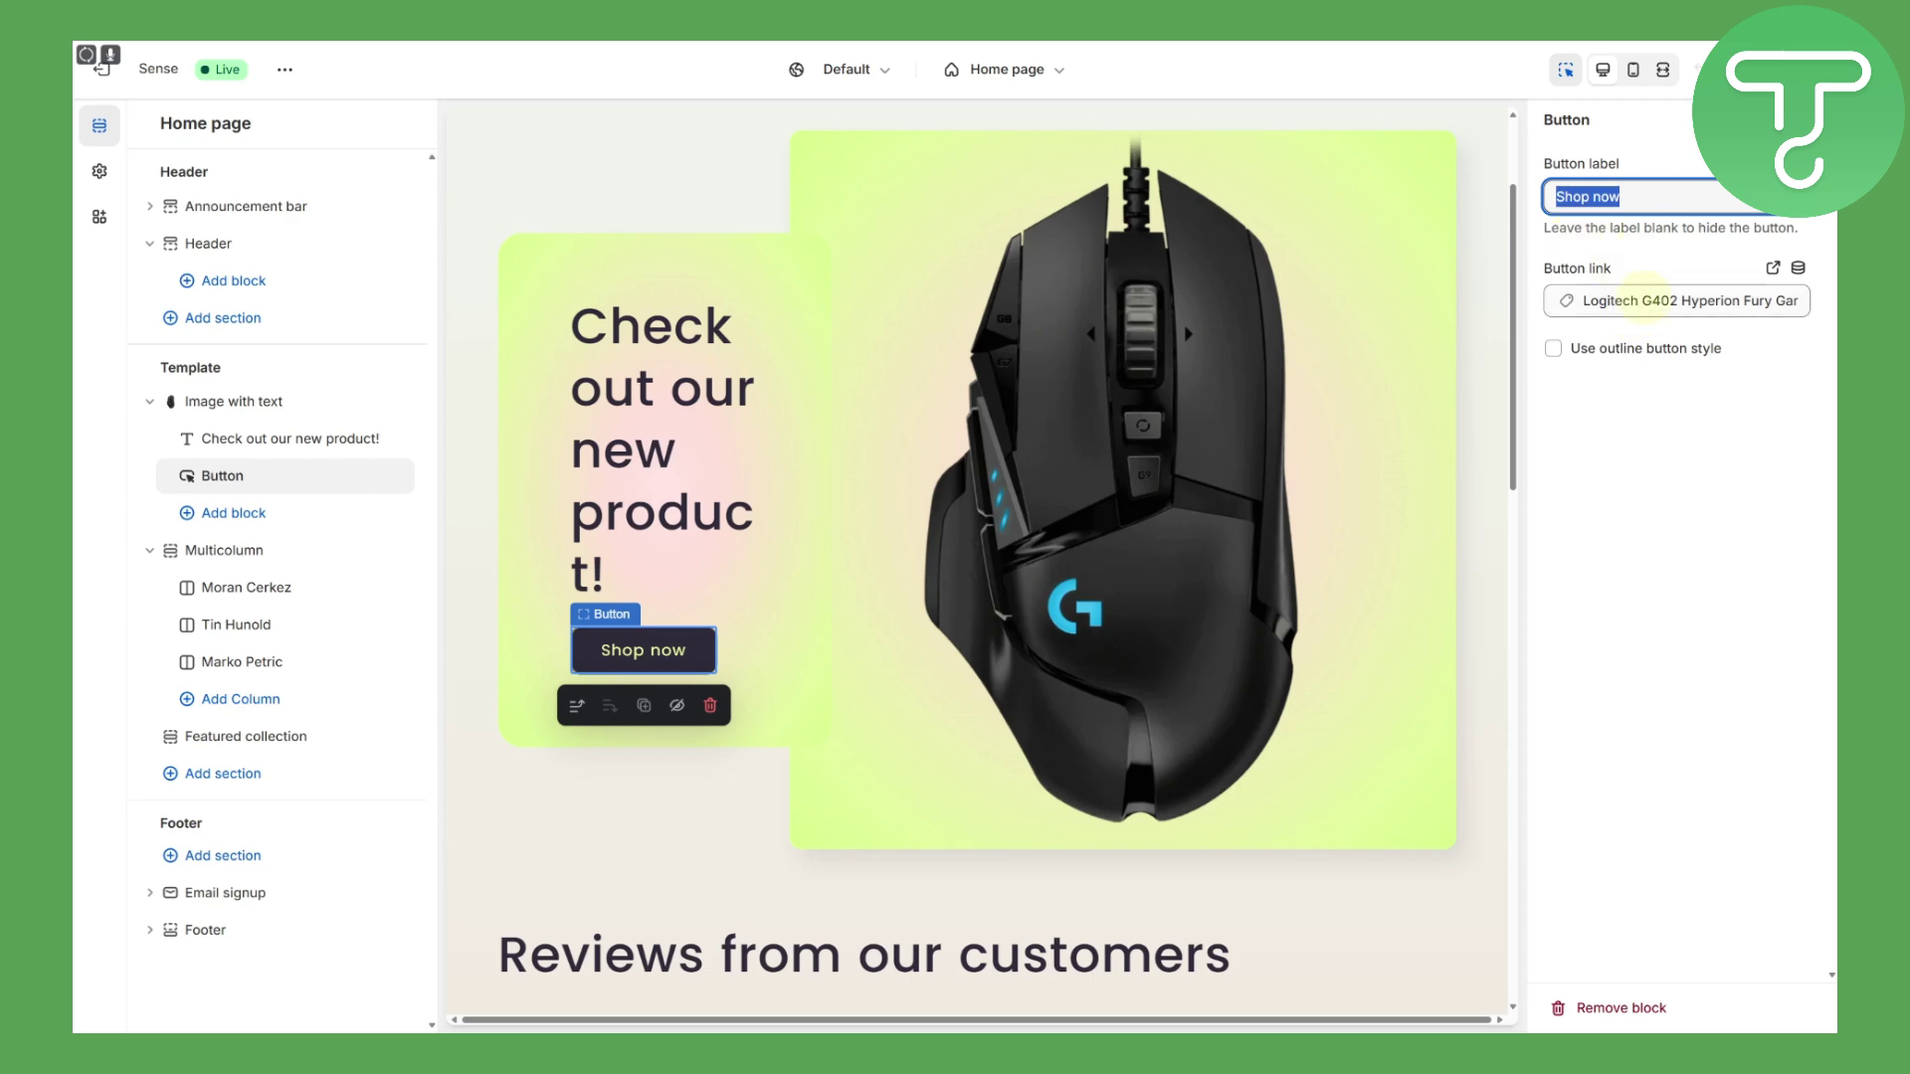
click(1646, 298)
click(1643, 388)
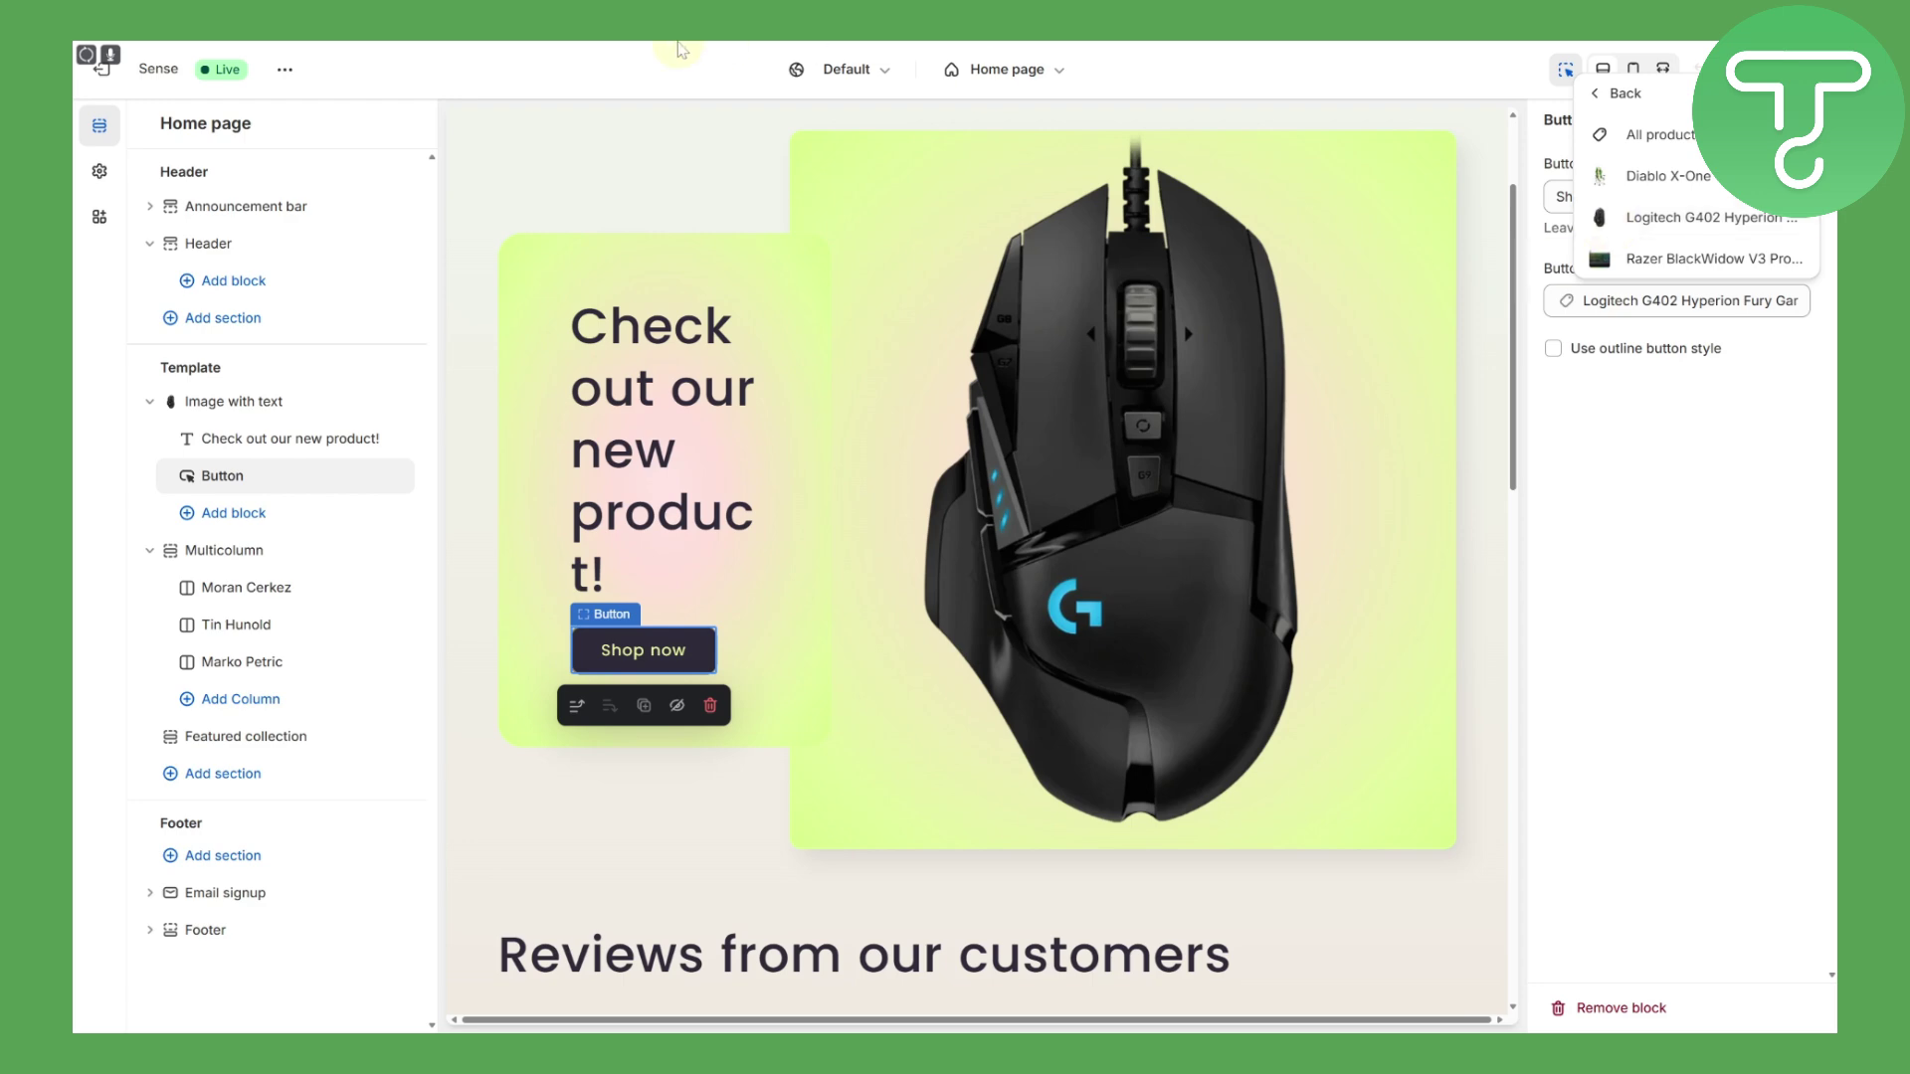
Step: Glance at the live storefront tab, then return to the theme editor tab
mouse_move(684, 45)
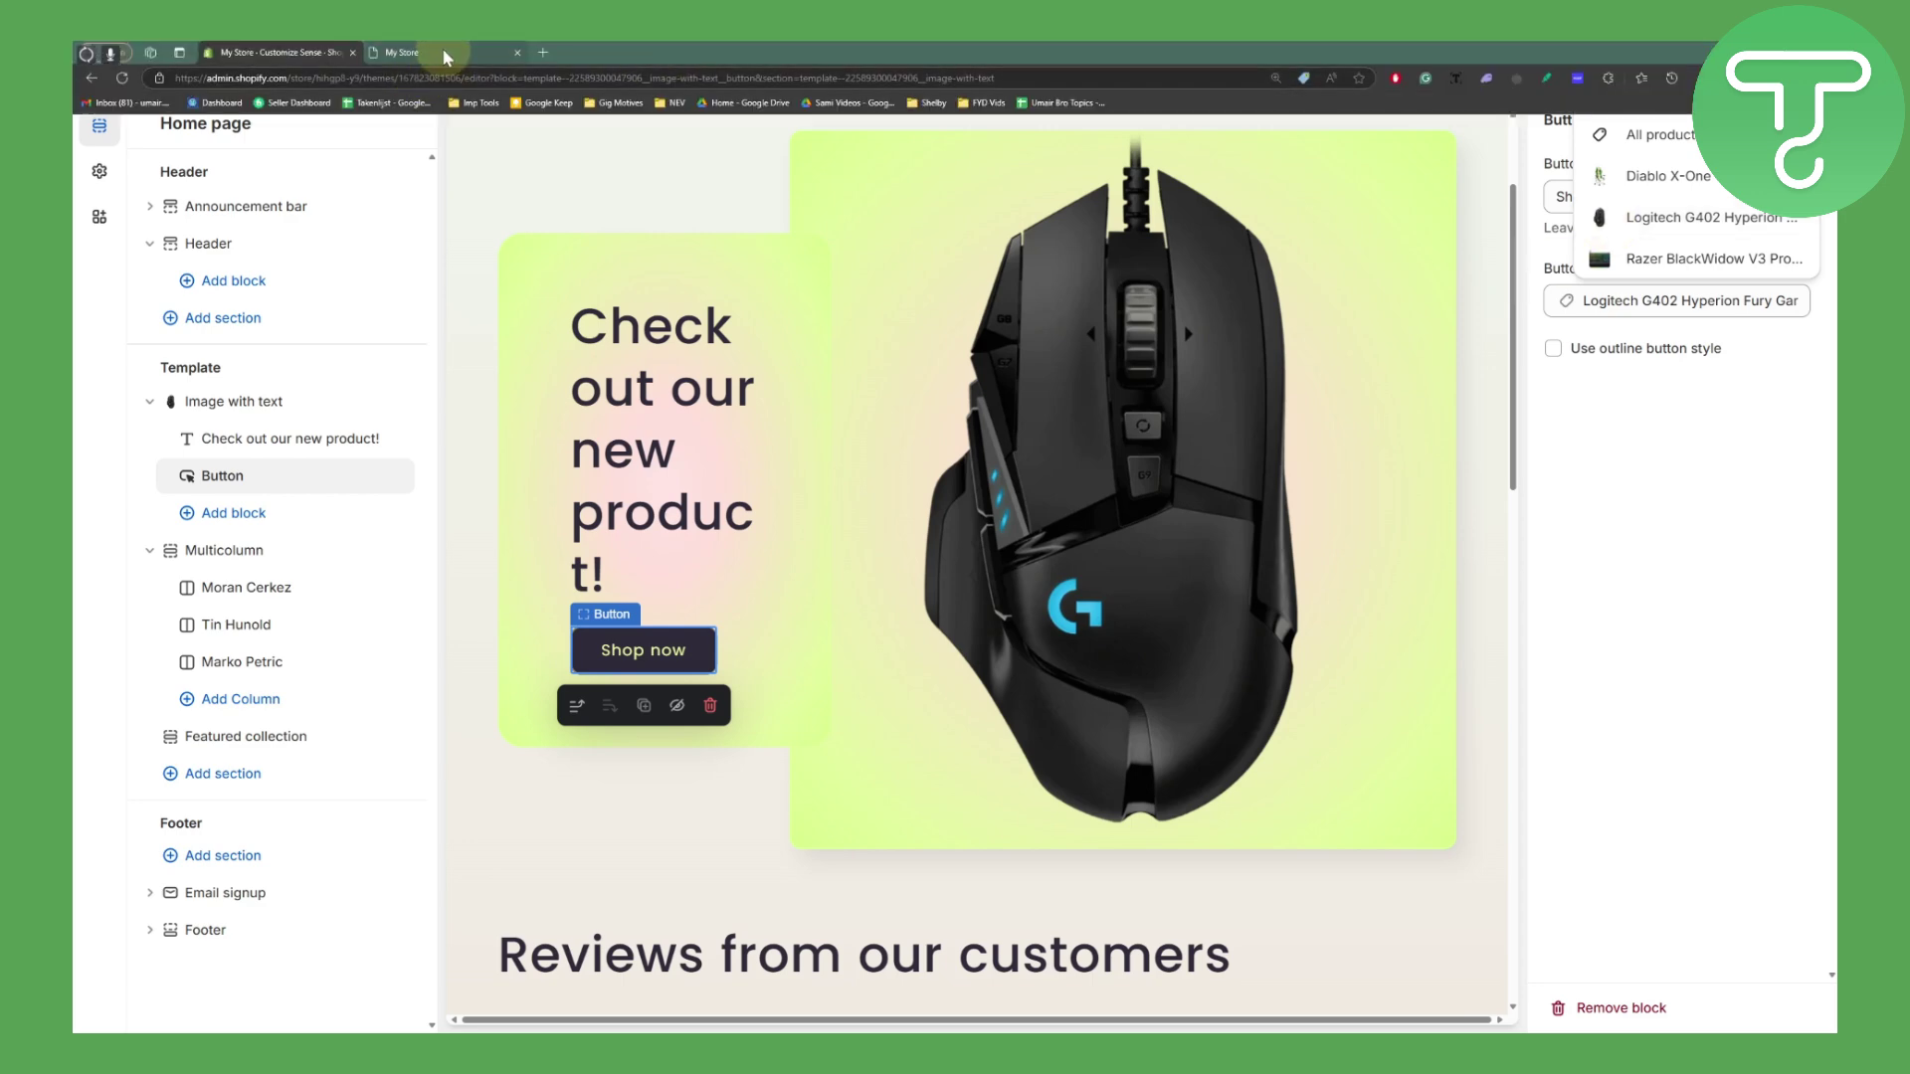
click(446, 57)
scroll(428, 255, up, 1)
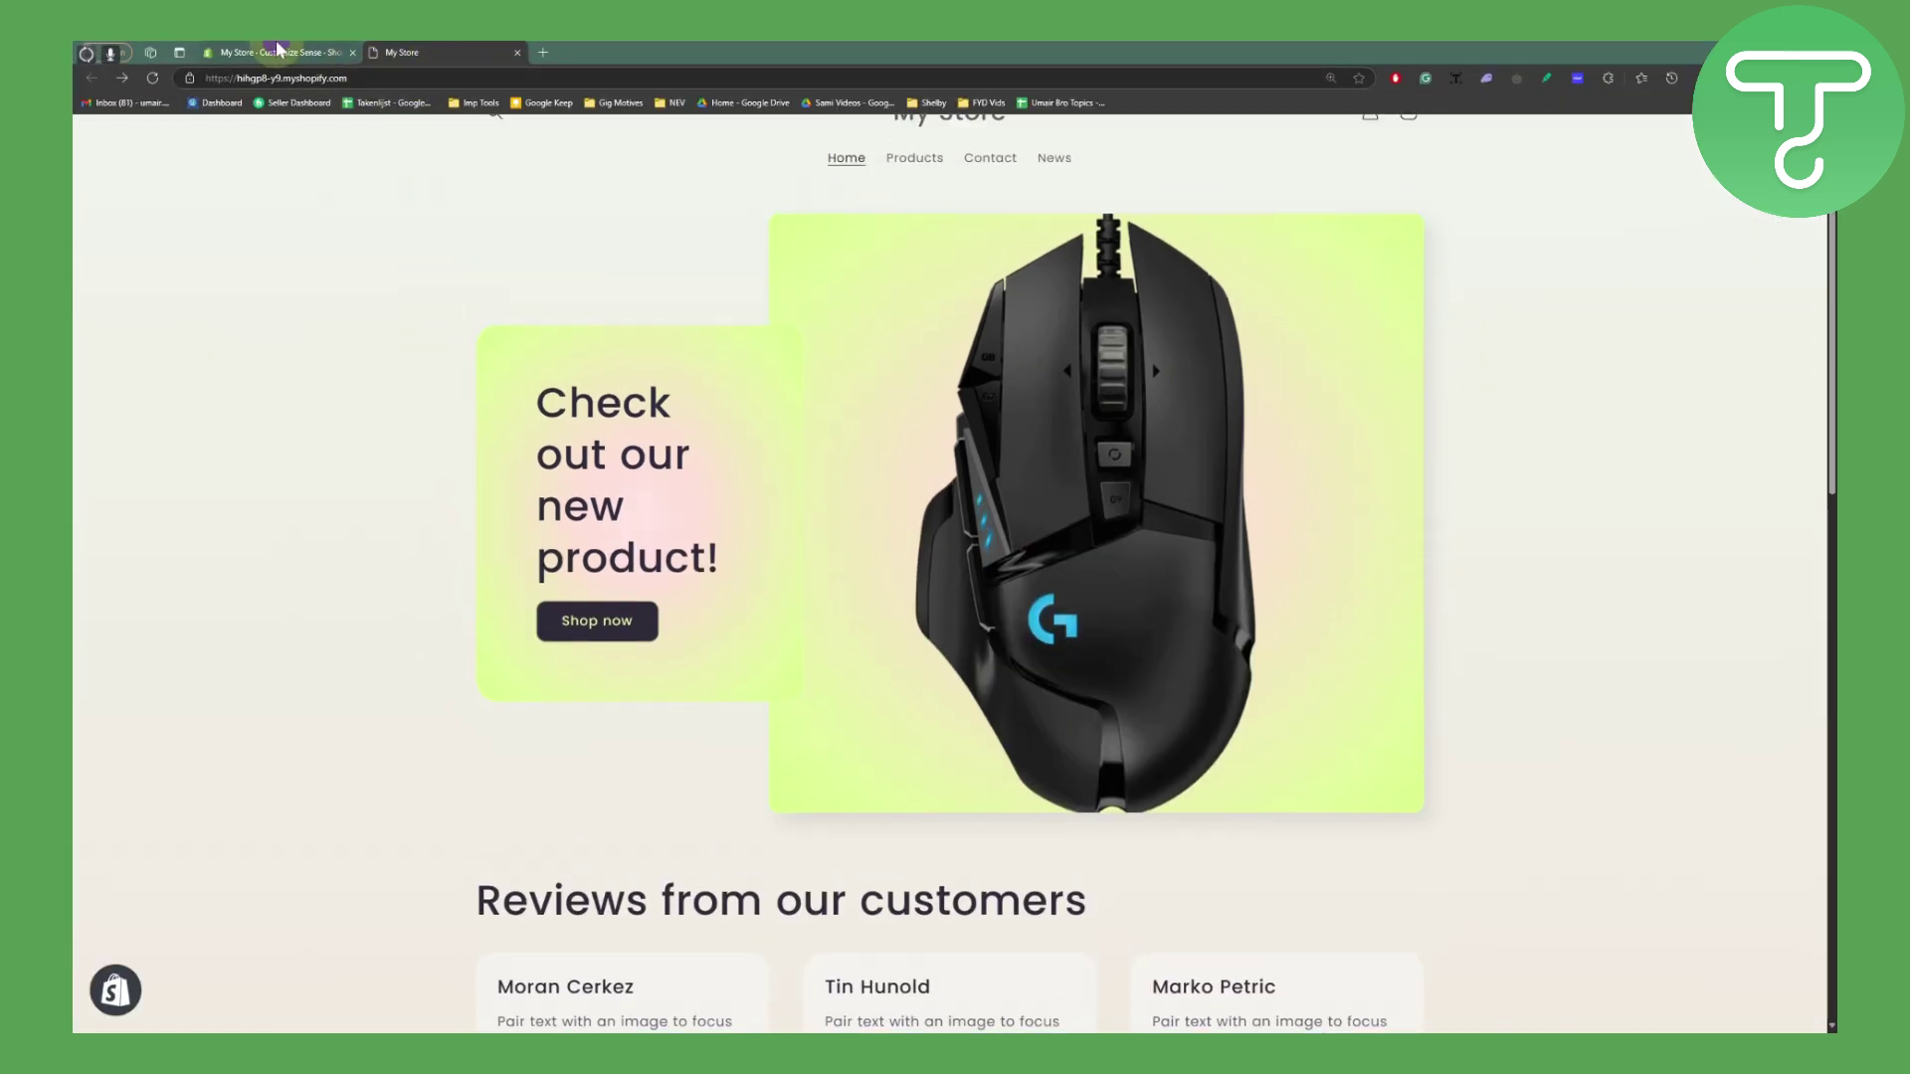
click(279, 51)
Step: Copy the theme editor URL and paste it into a new tab's address bar to search it
click(542, 52)
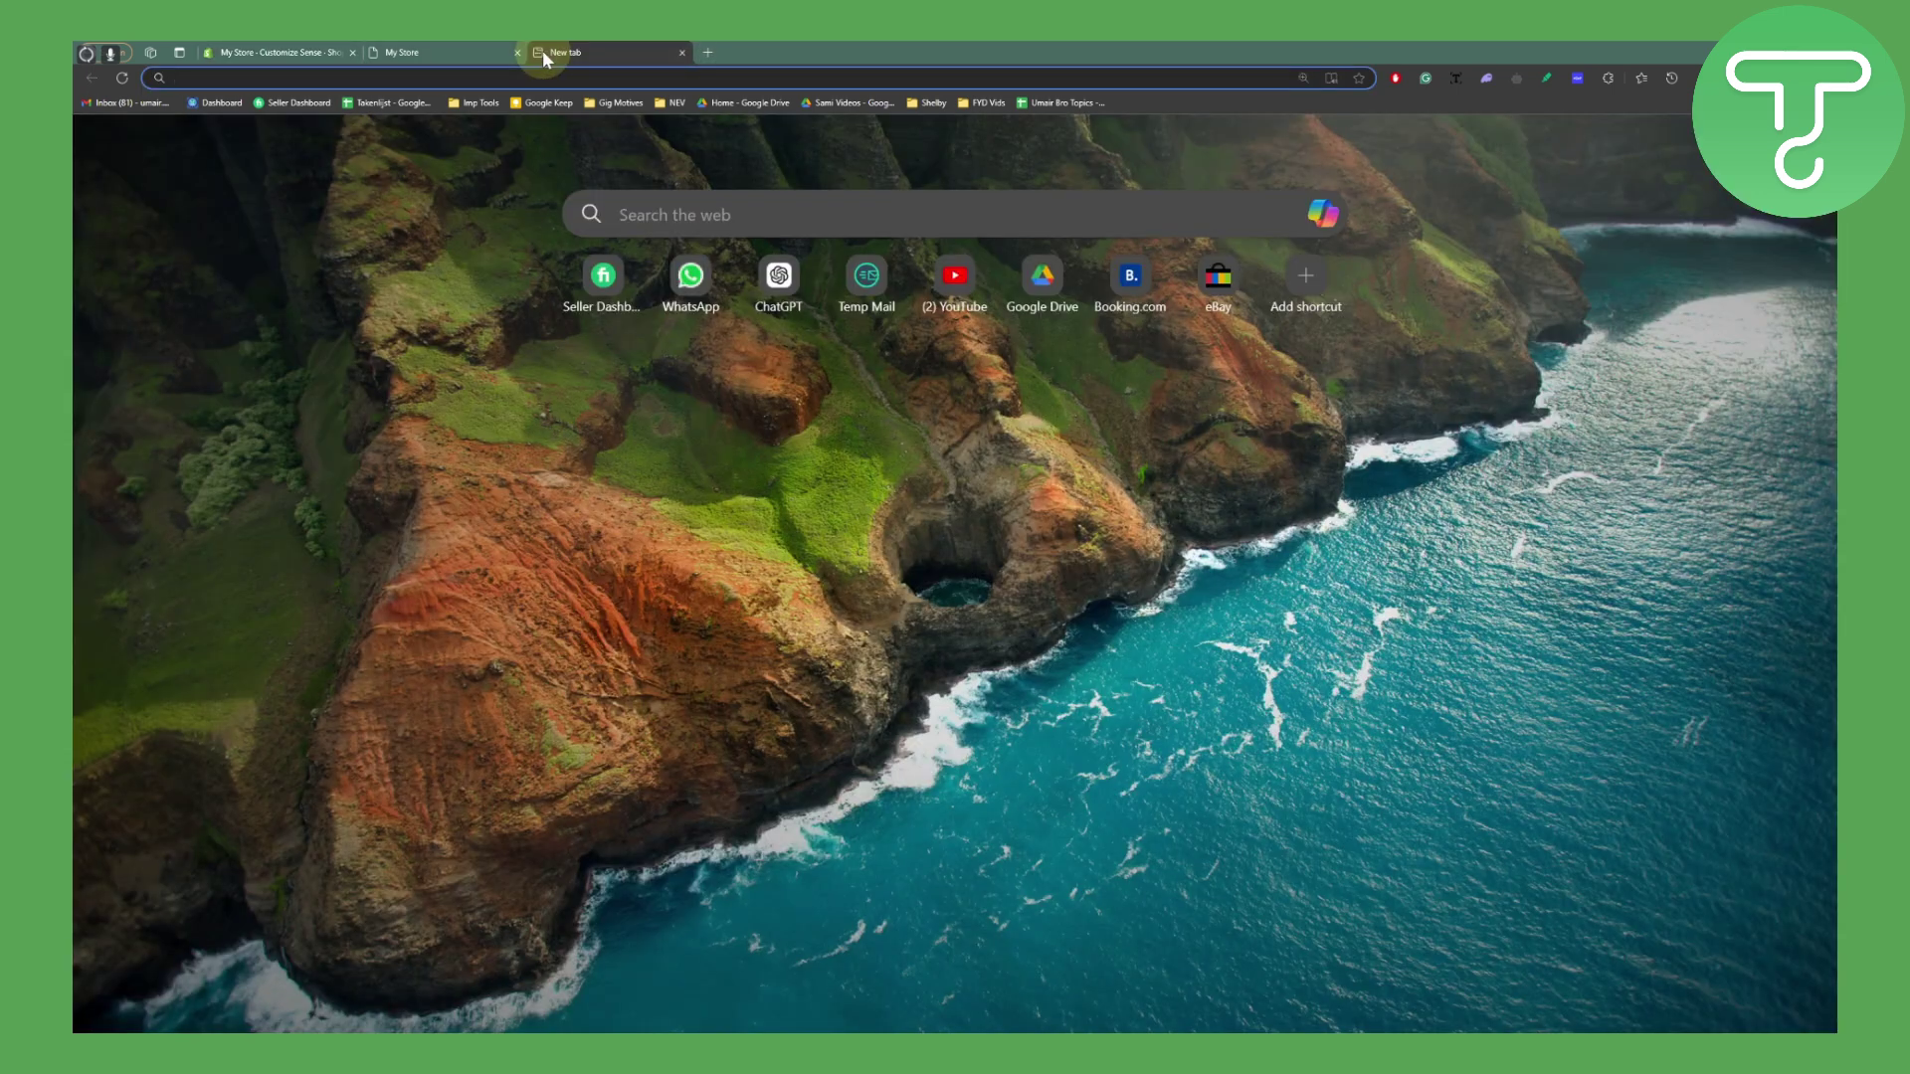
click(279, 52)
click(281, 77)
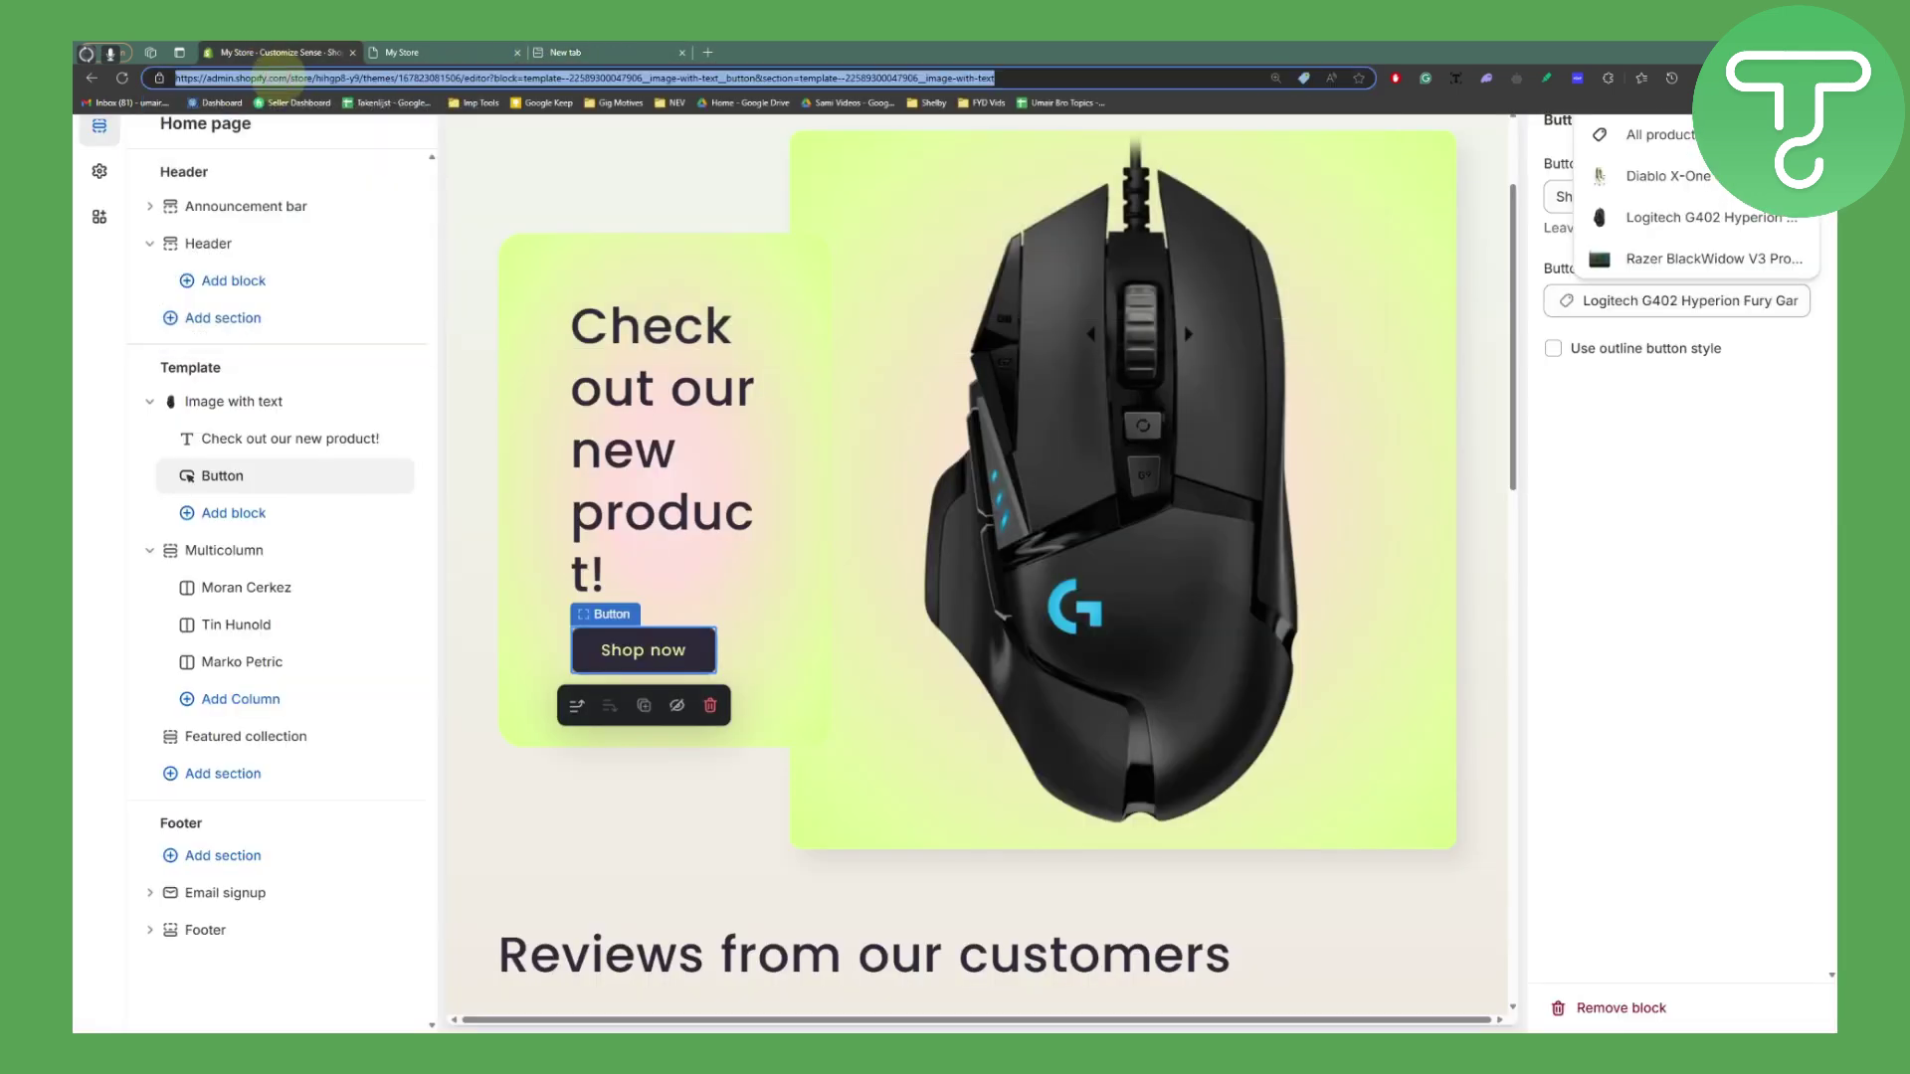
key(ctrl+c)
click(577, 51)
key(ctrl+v)
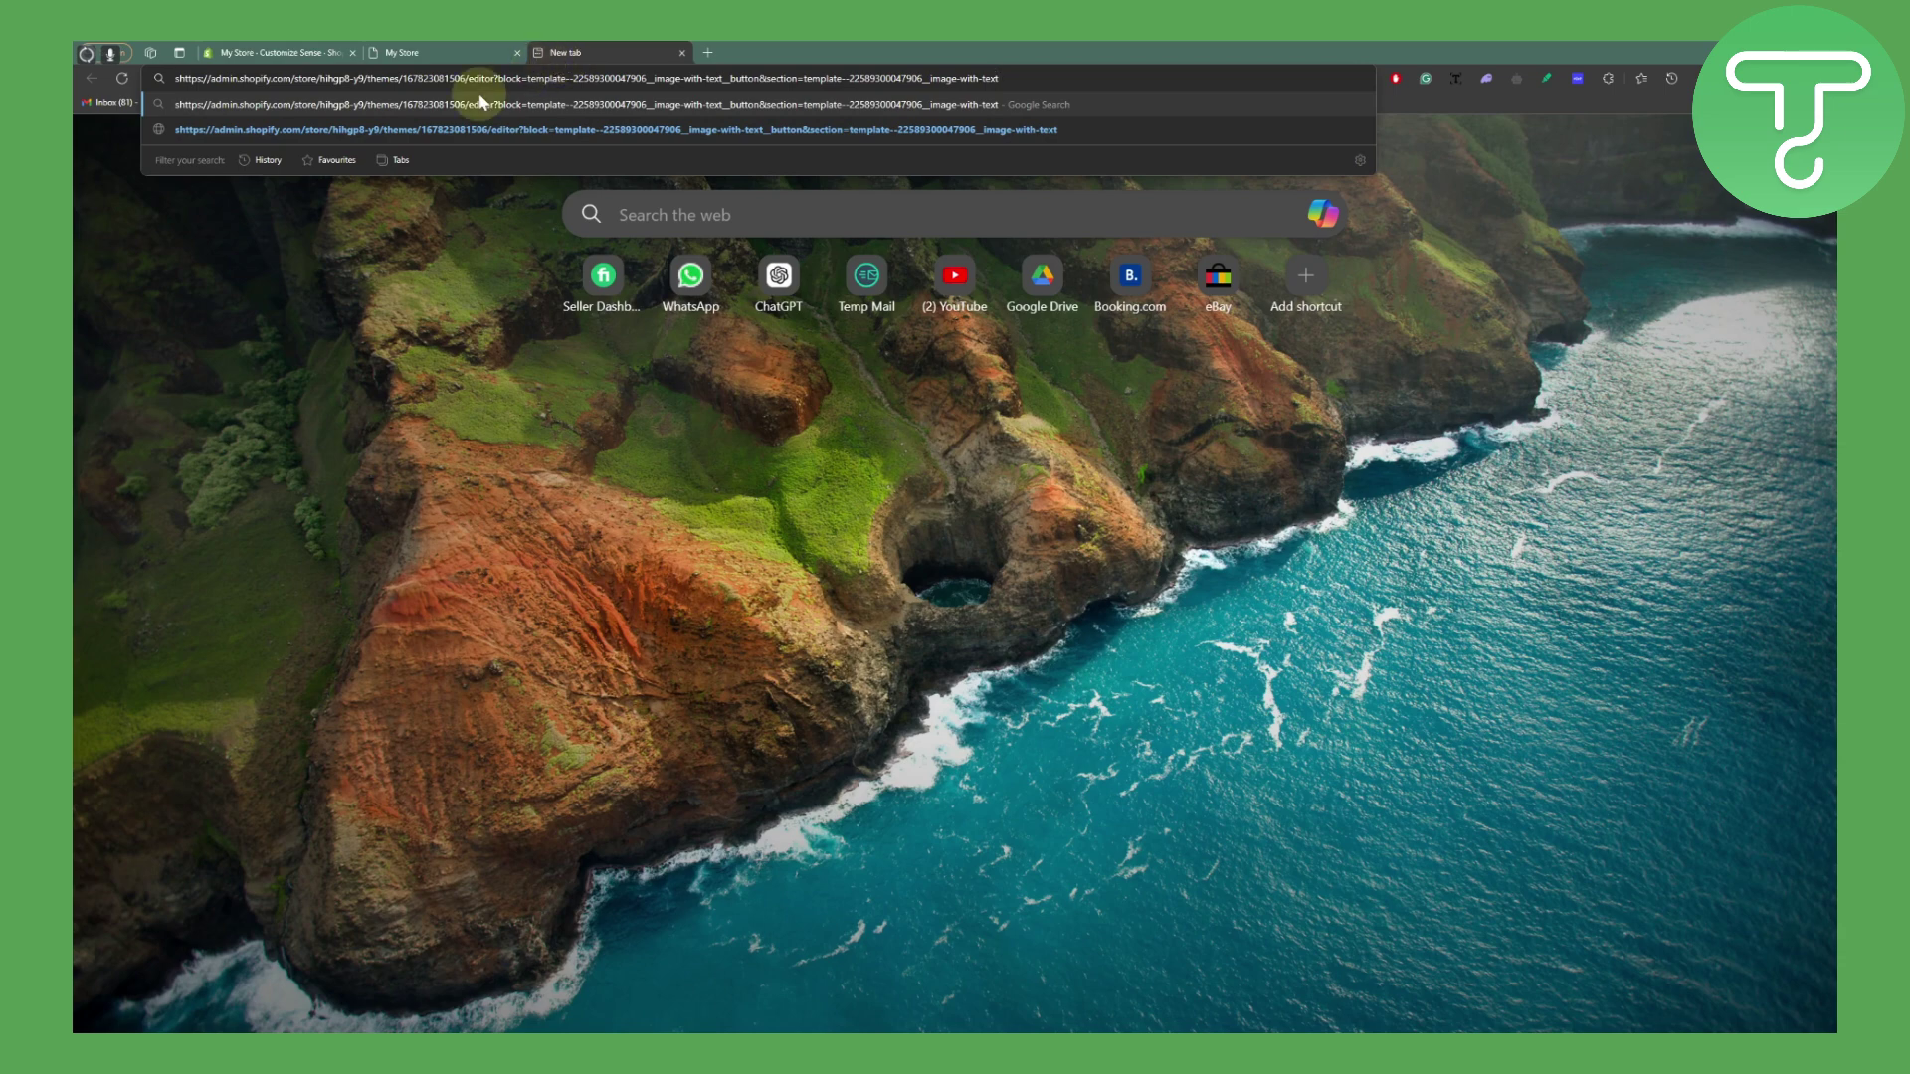
key(Return)
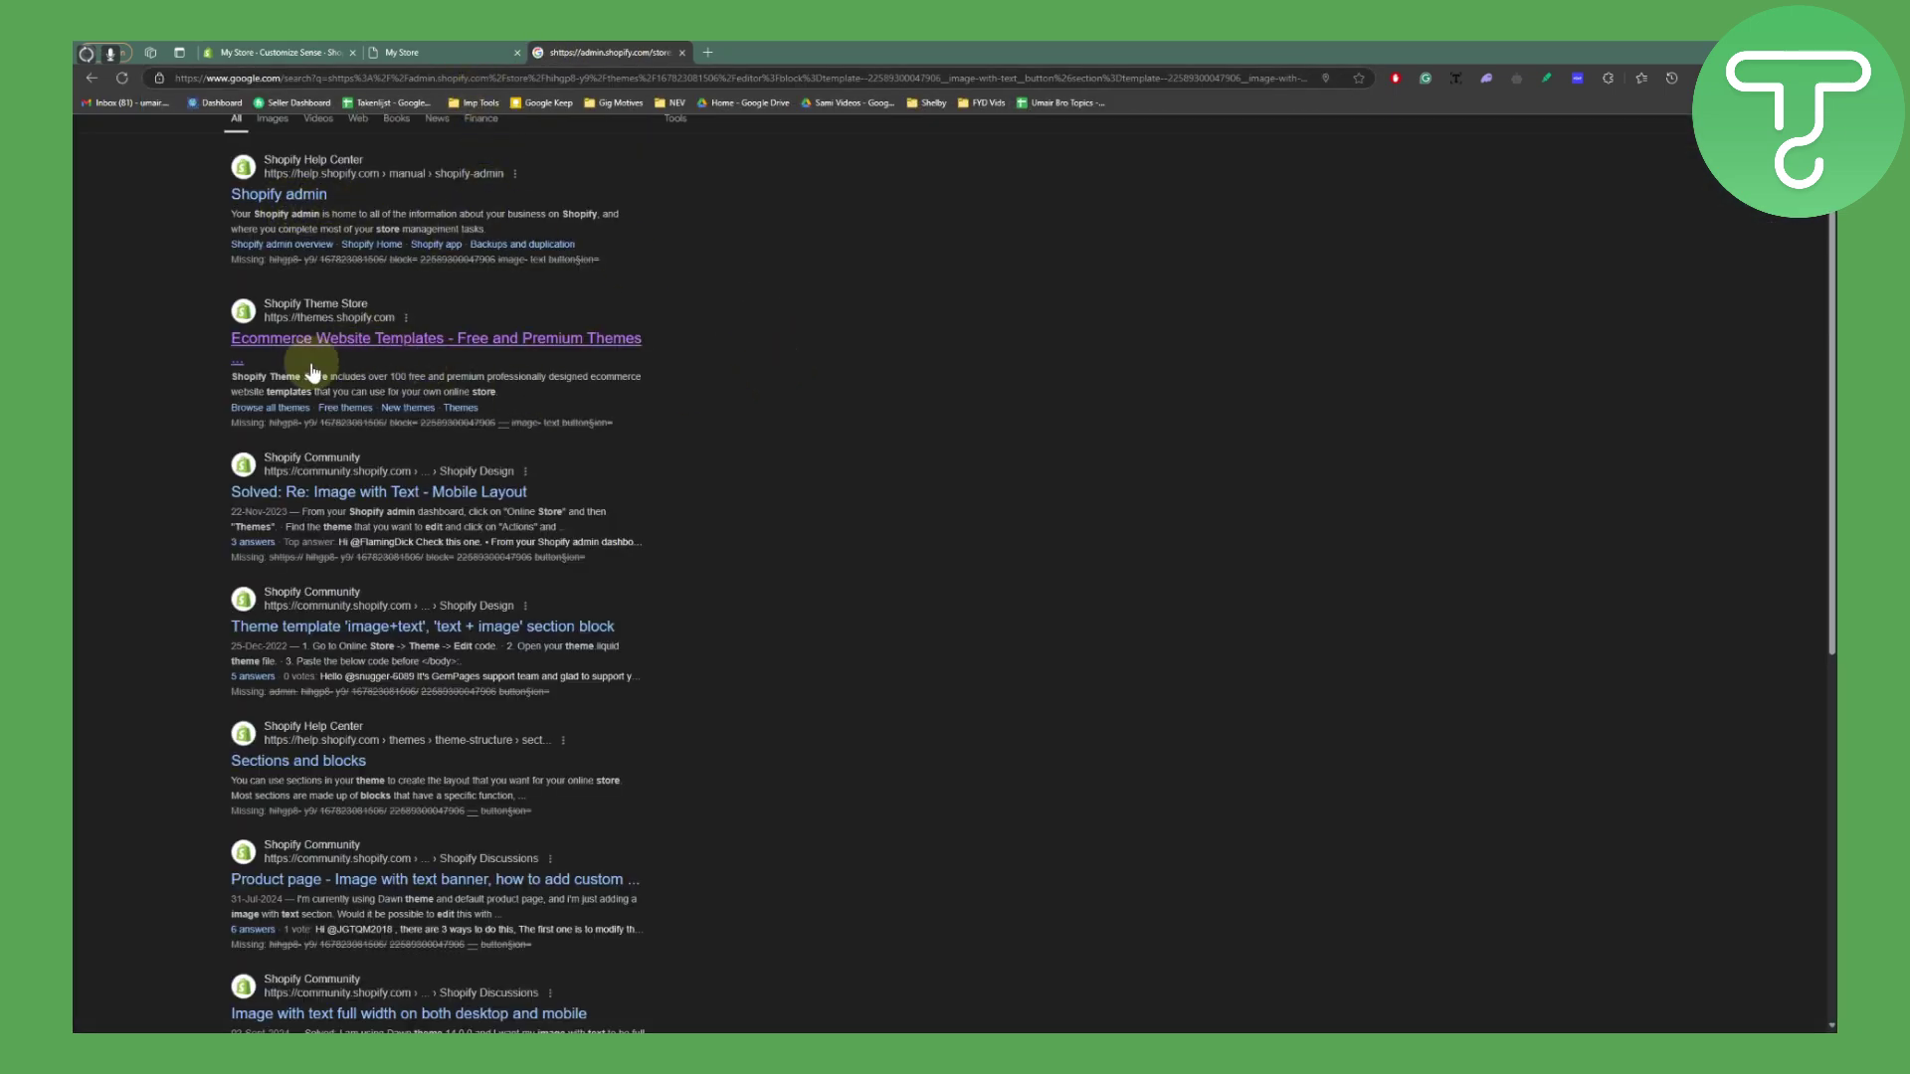
Step: In full screen, briefly visit the Shopify Theme Store result and return to Google
key(F11)
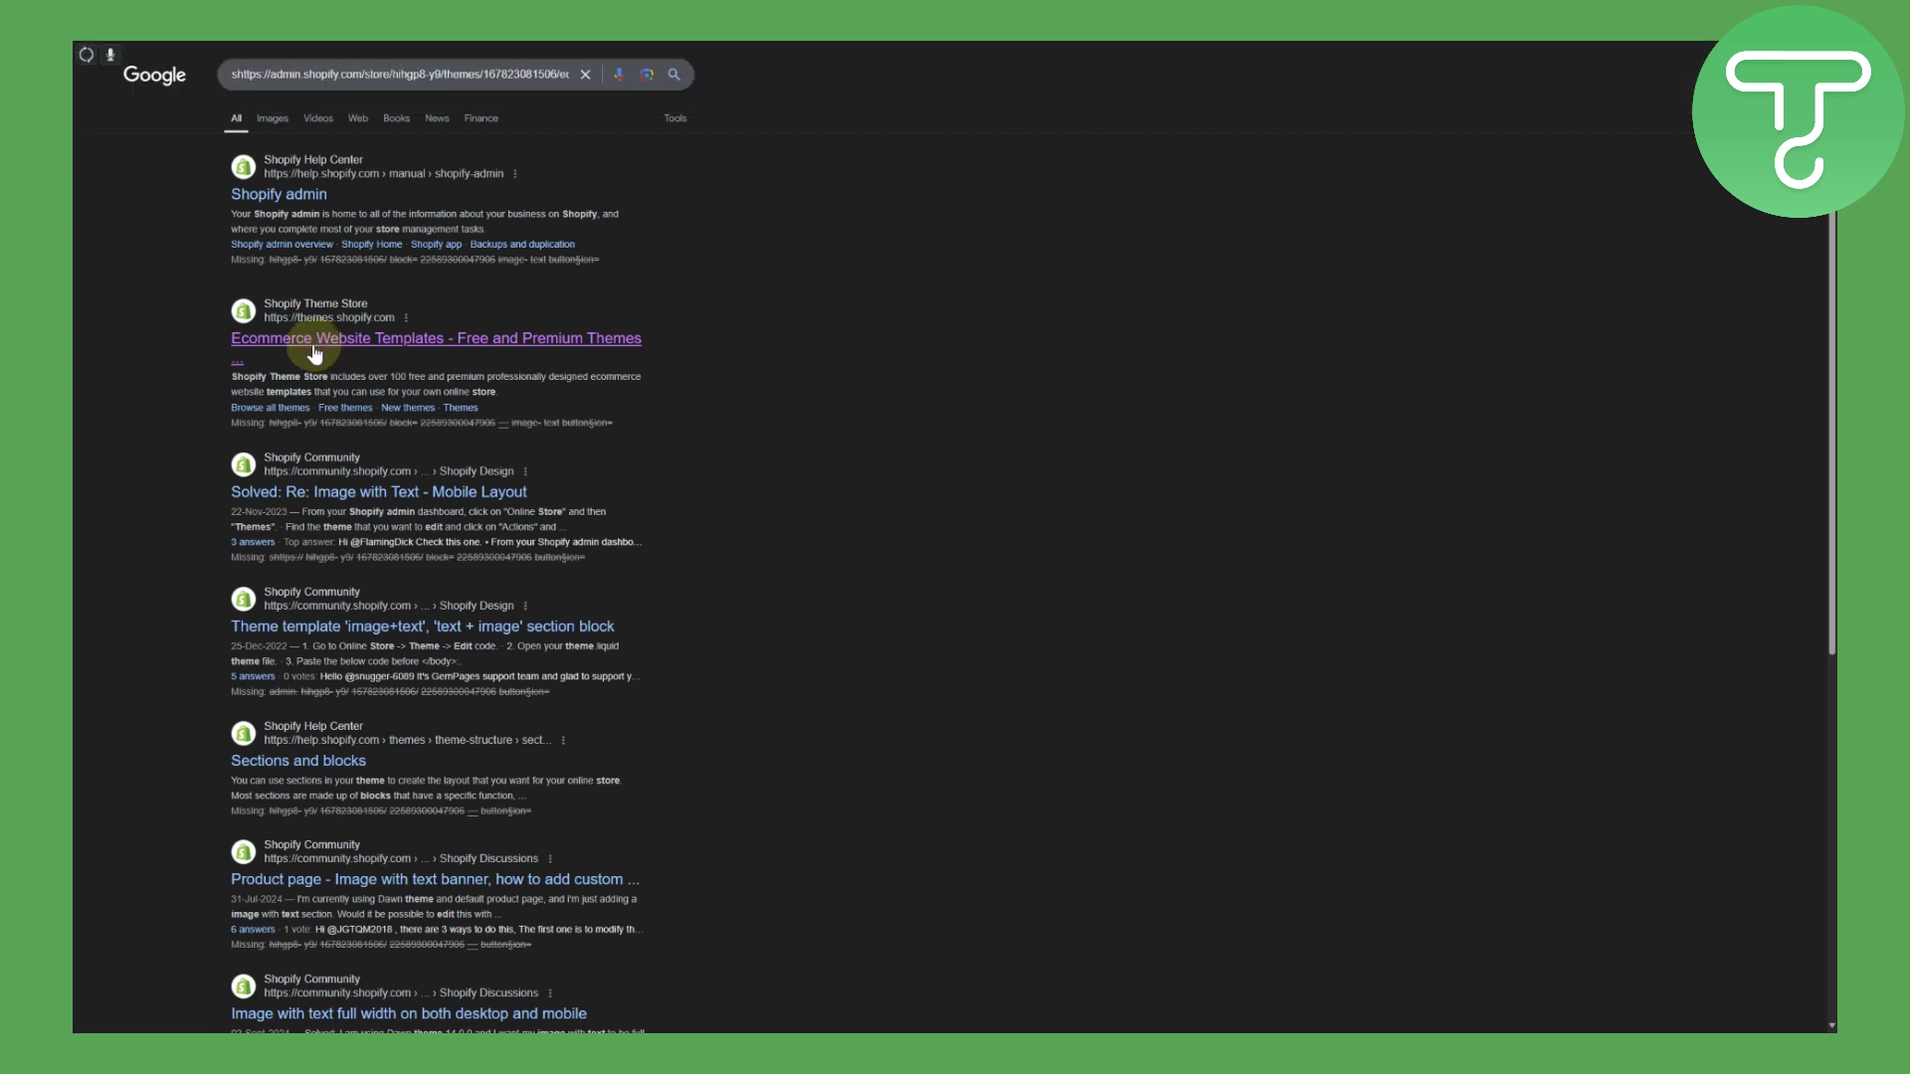
click(312, 343)
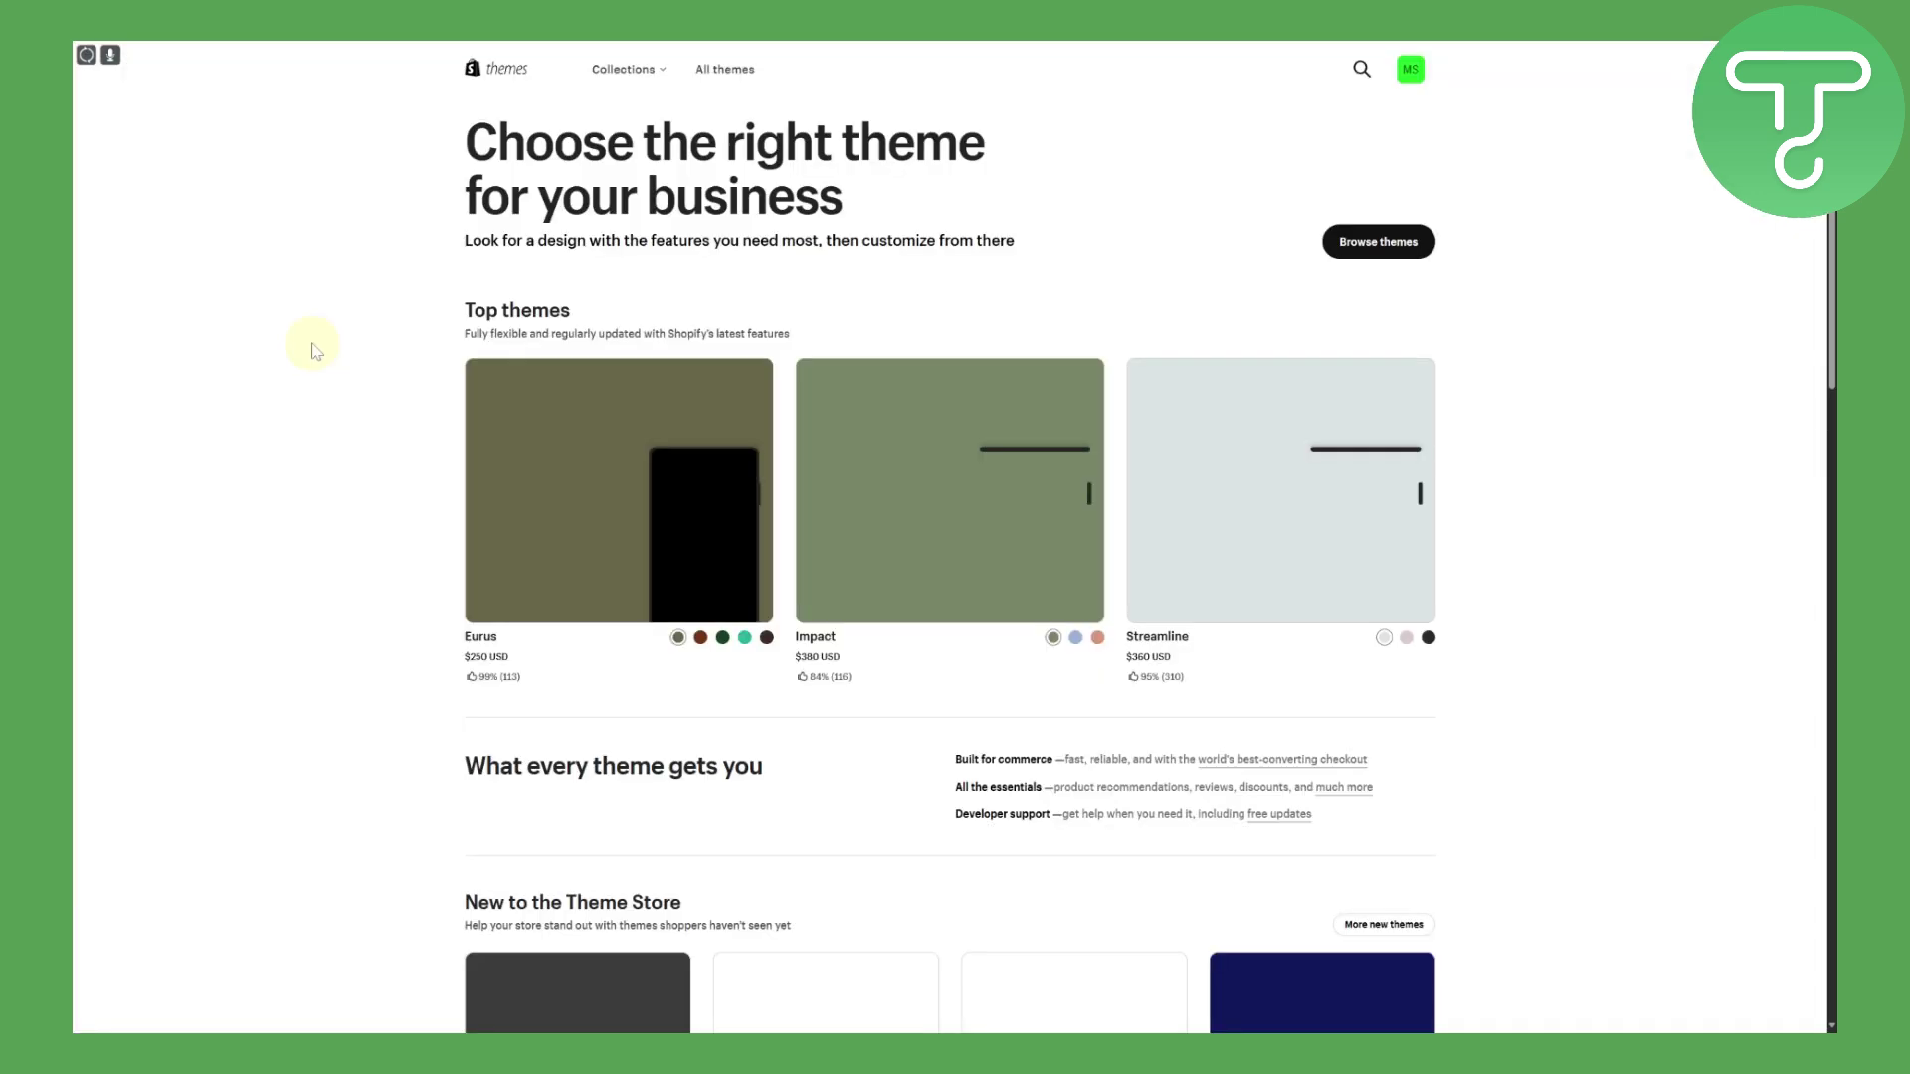
right_click(342, 239)
click(381, 276)
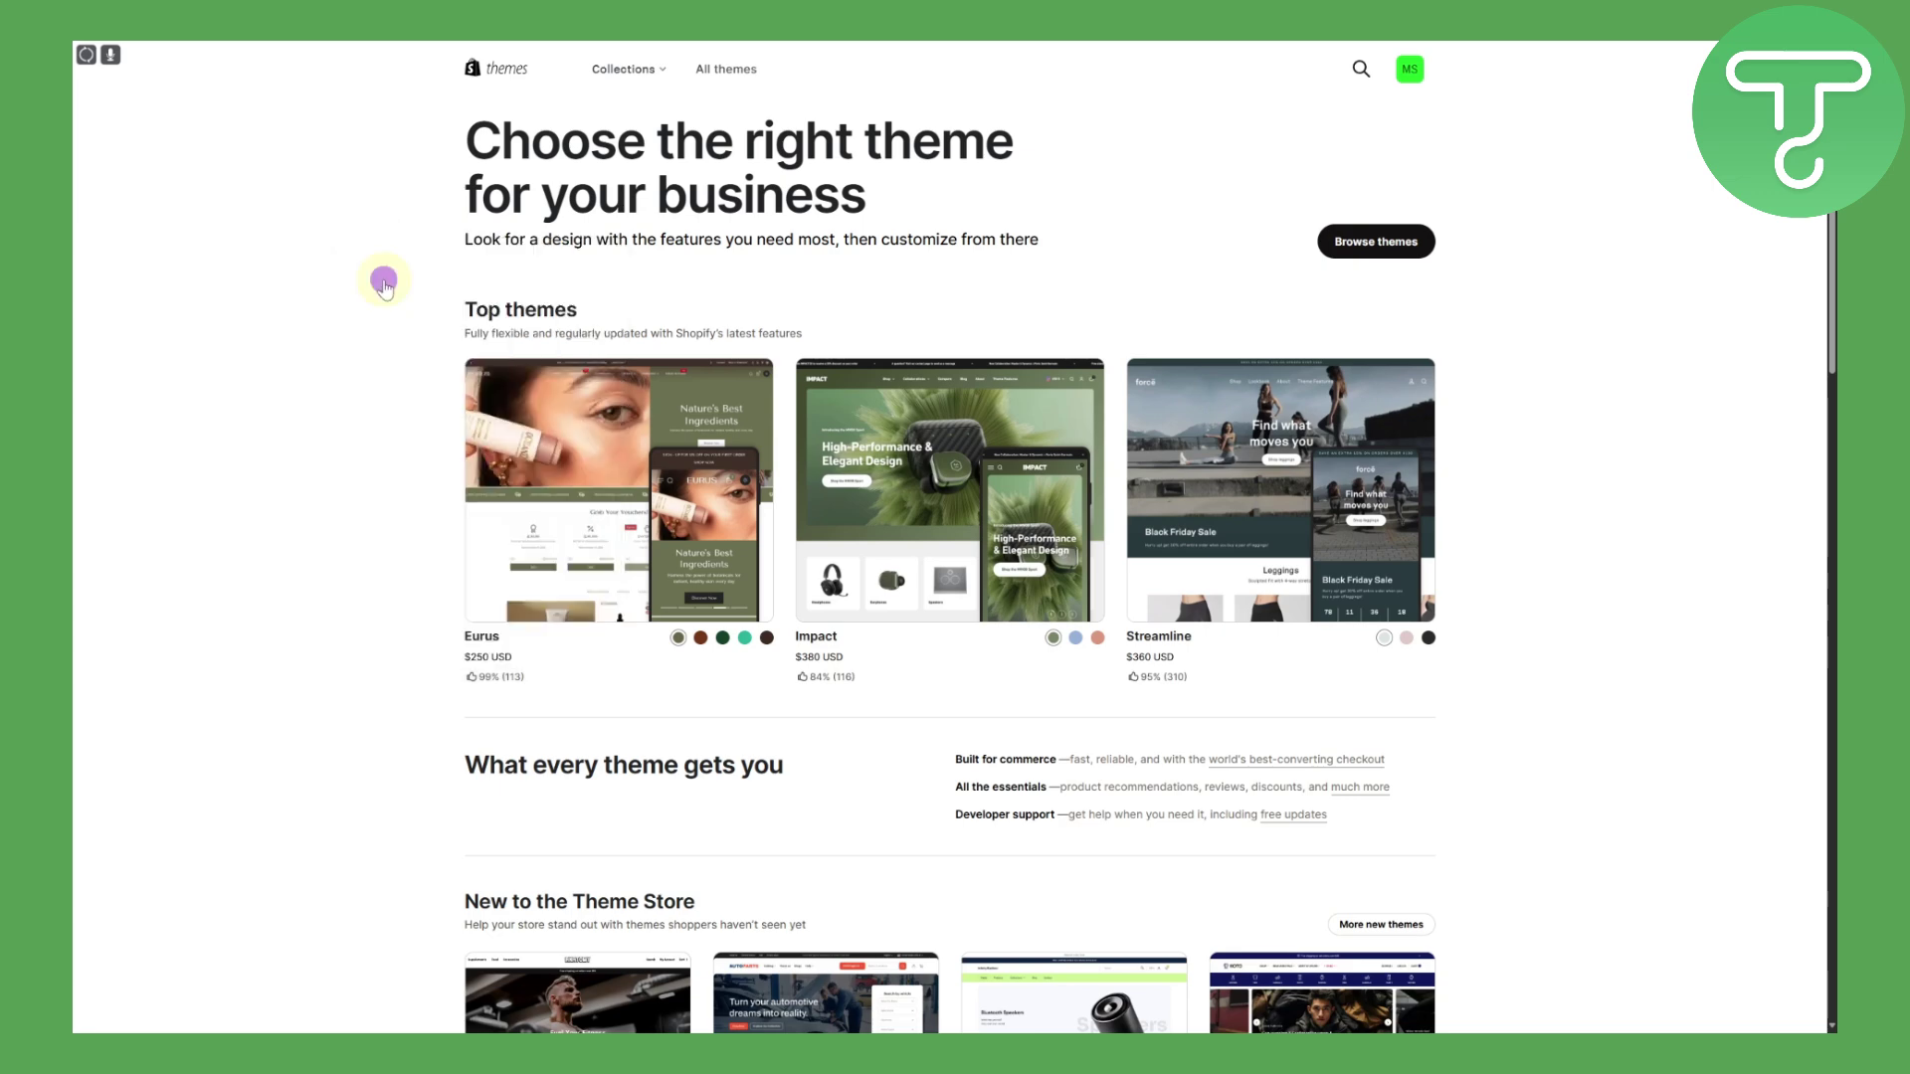
mouse_move(338, 50)
key(F11)
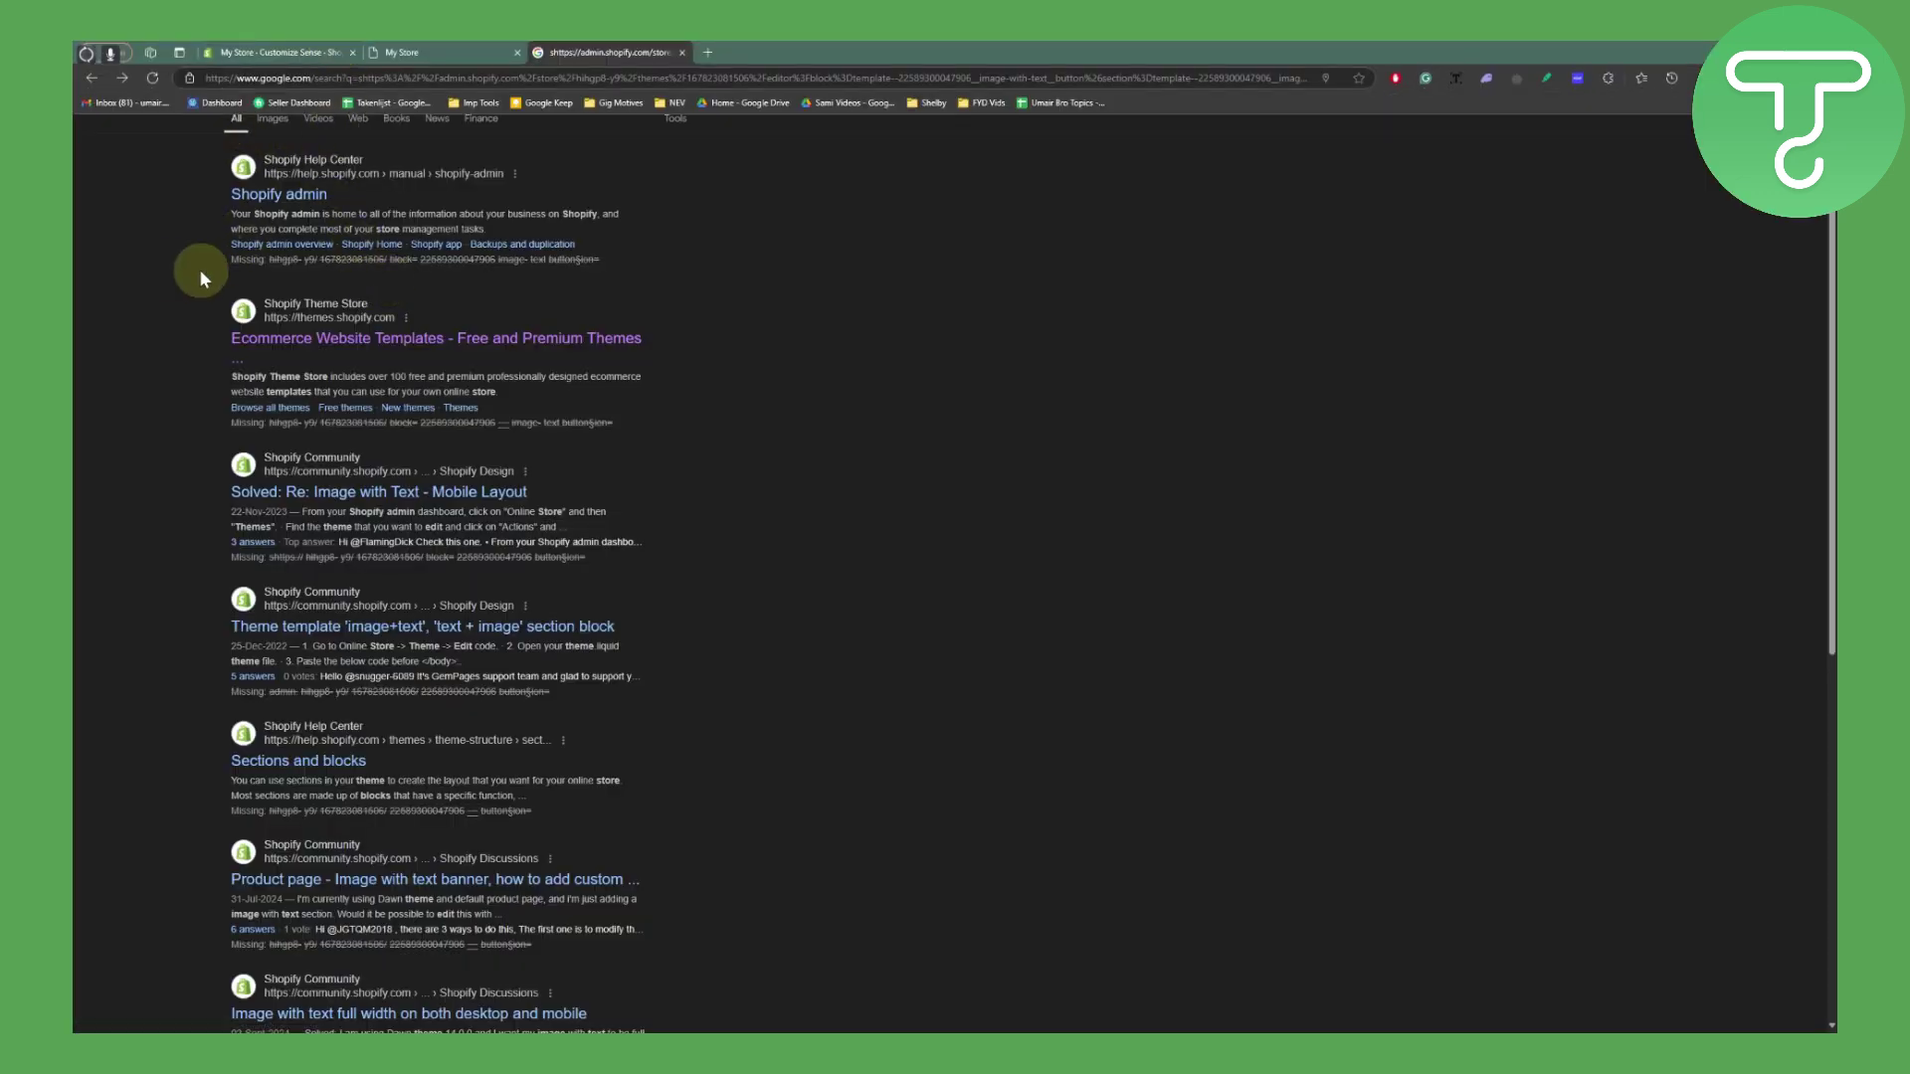
Step: Search 'shopify login' from the third tab's address bar and open the Shopify site result
click(341, 51)
click(454, 50)
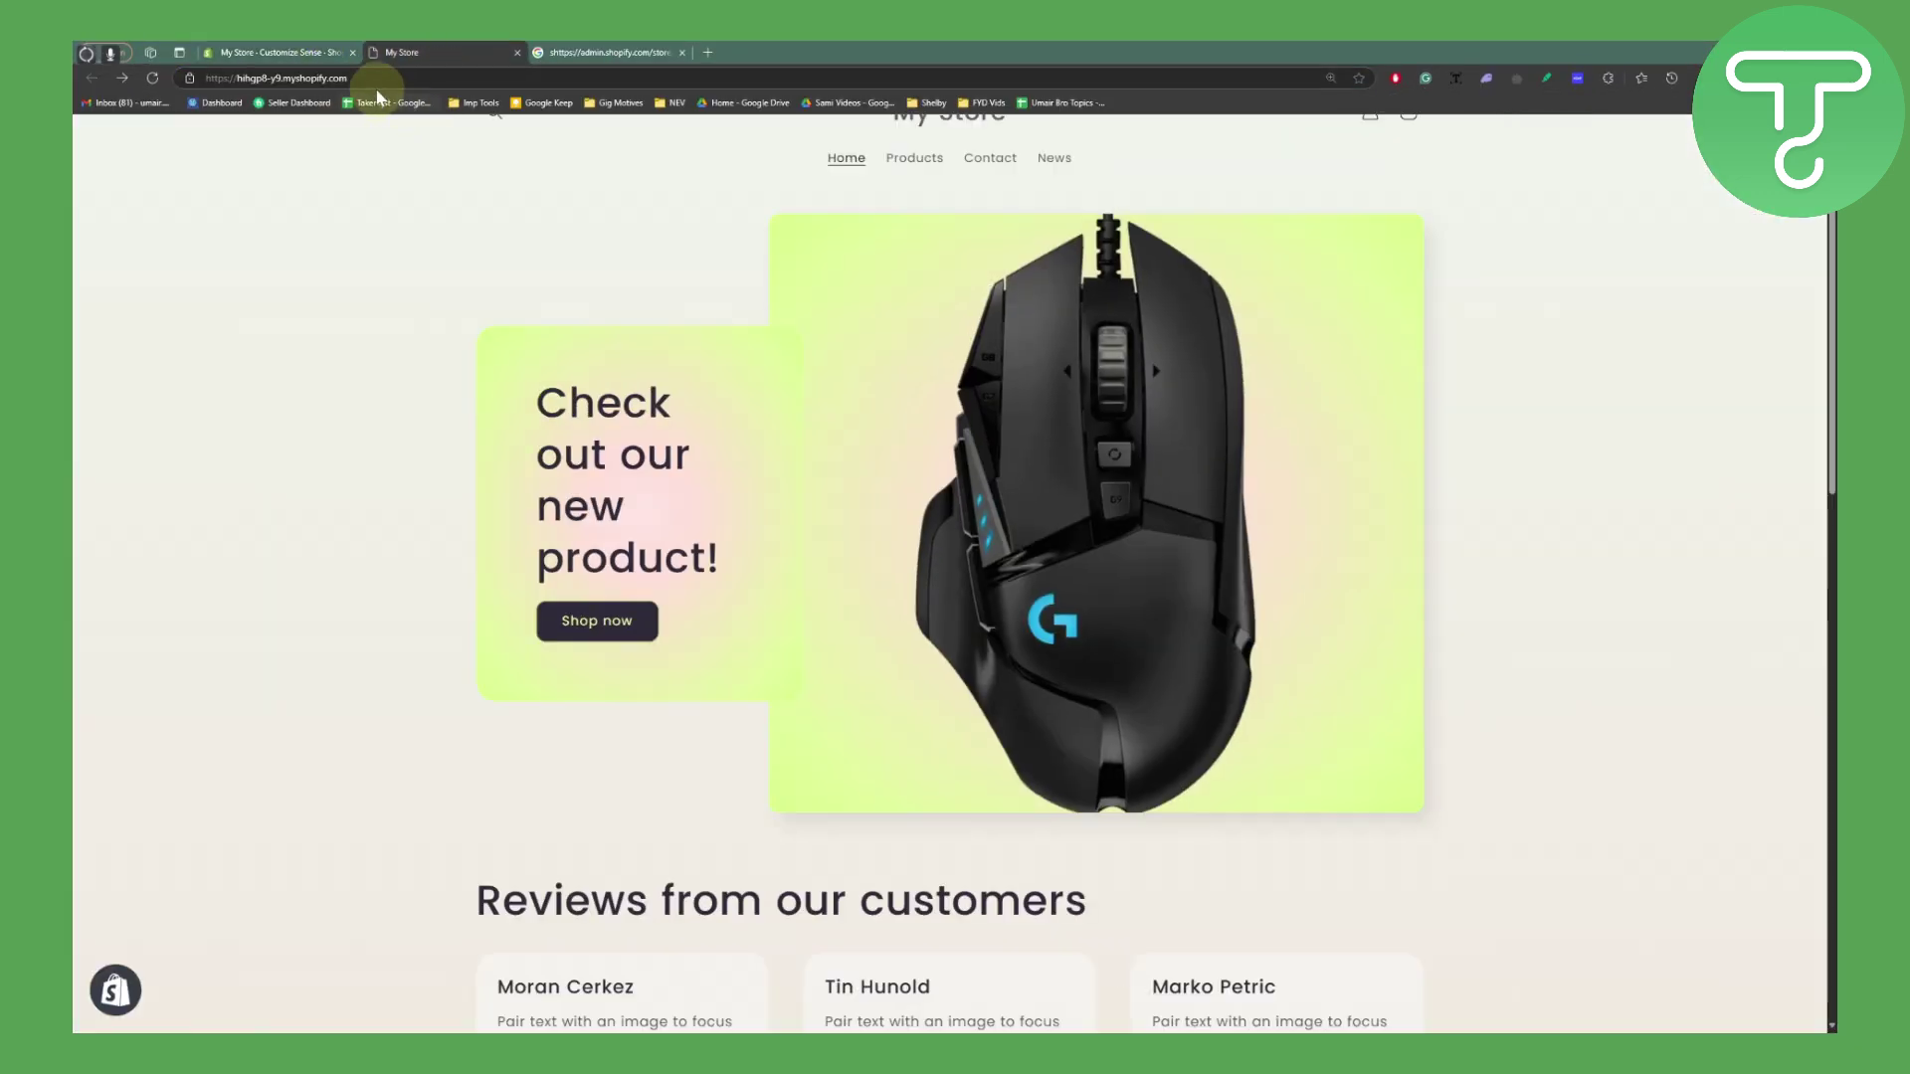
click(542, 53)
click(518, 79)
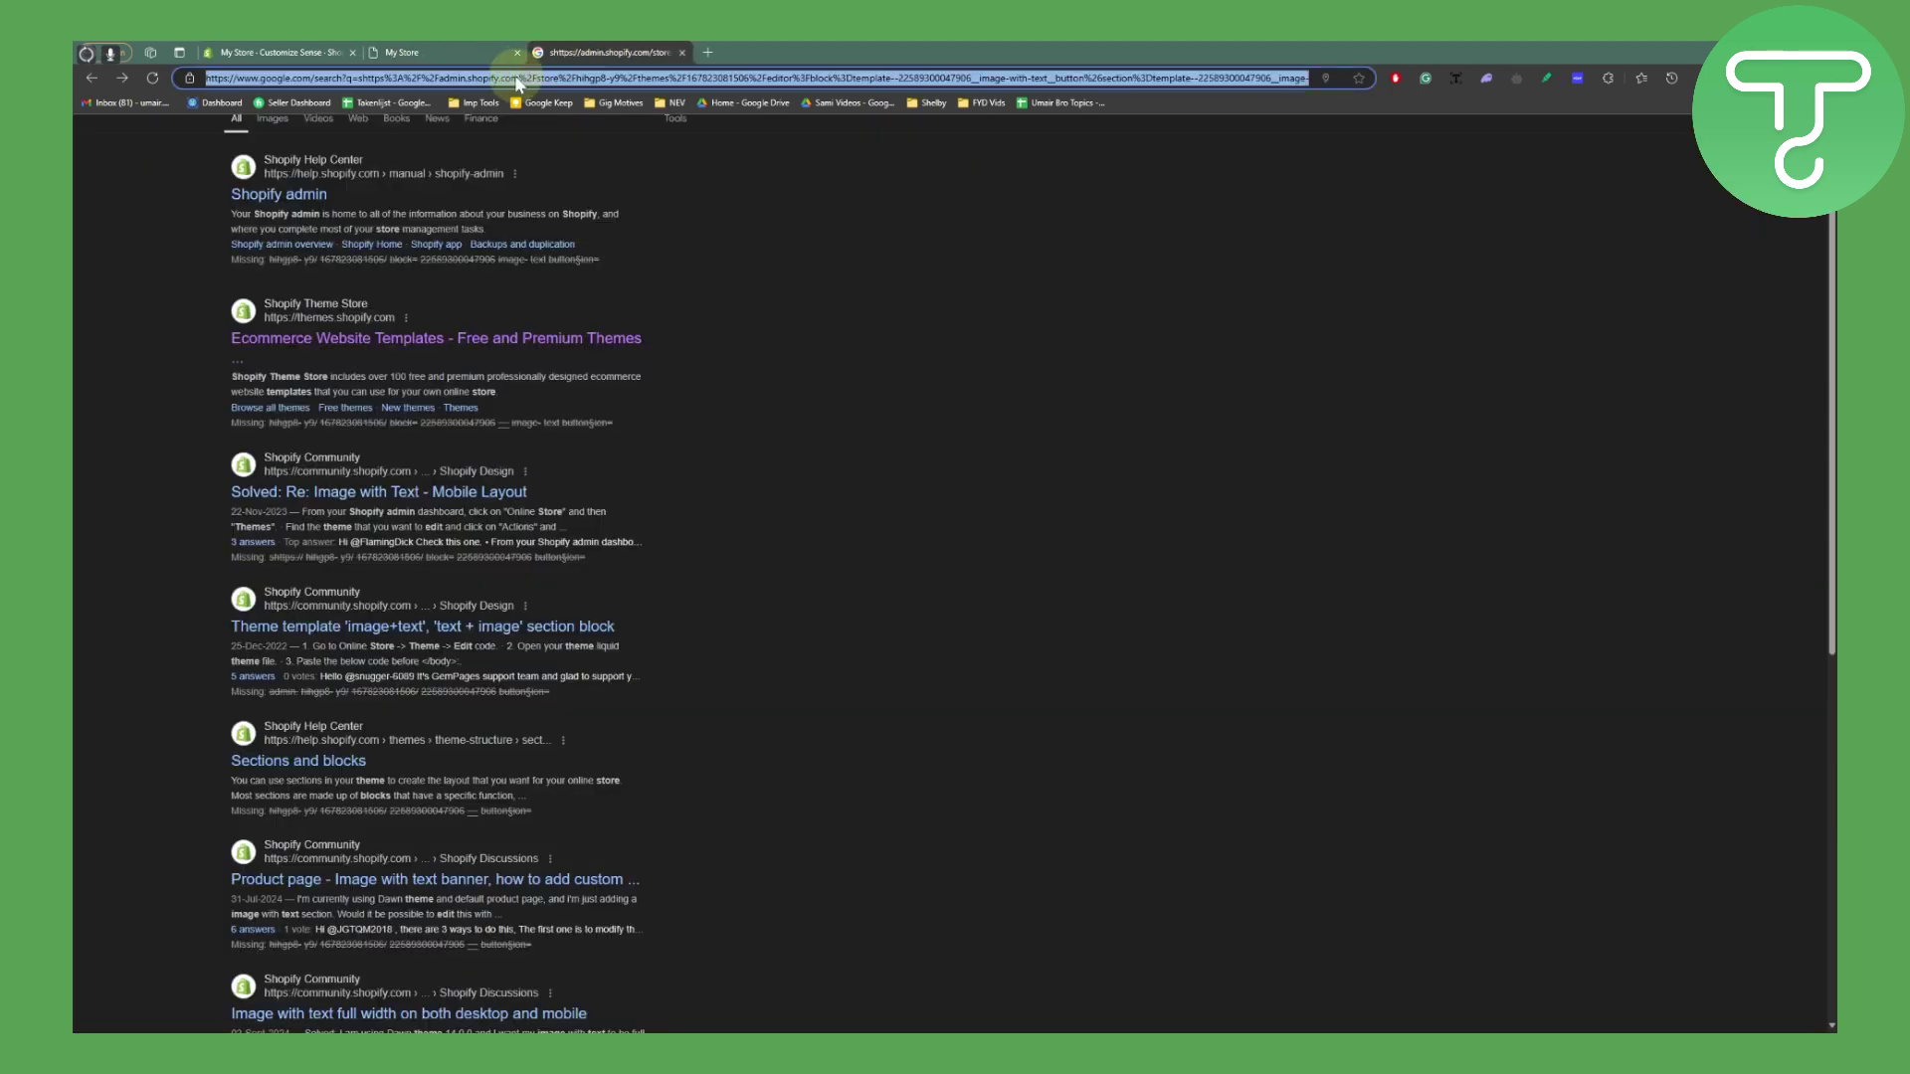
text(shop)
click(499, 110)
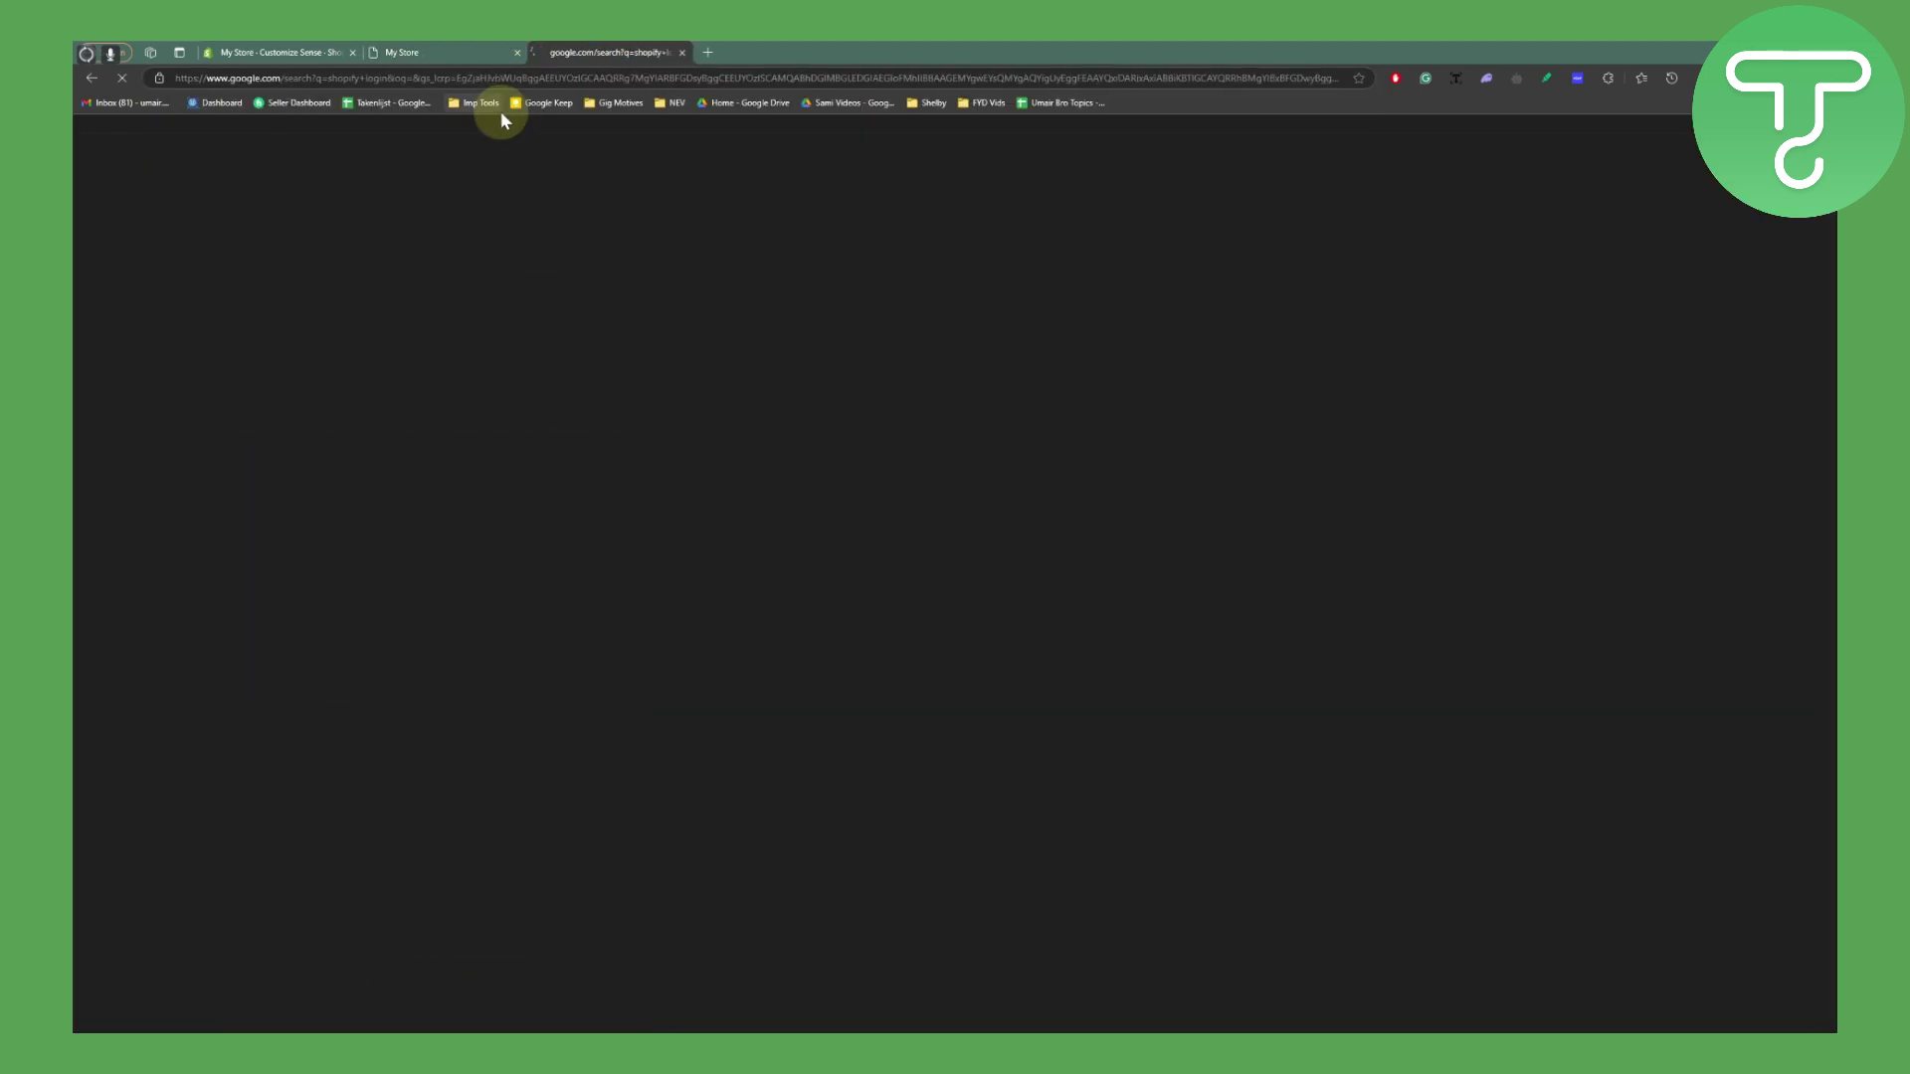
click(242, 195)
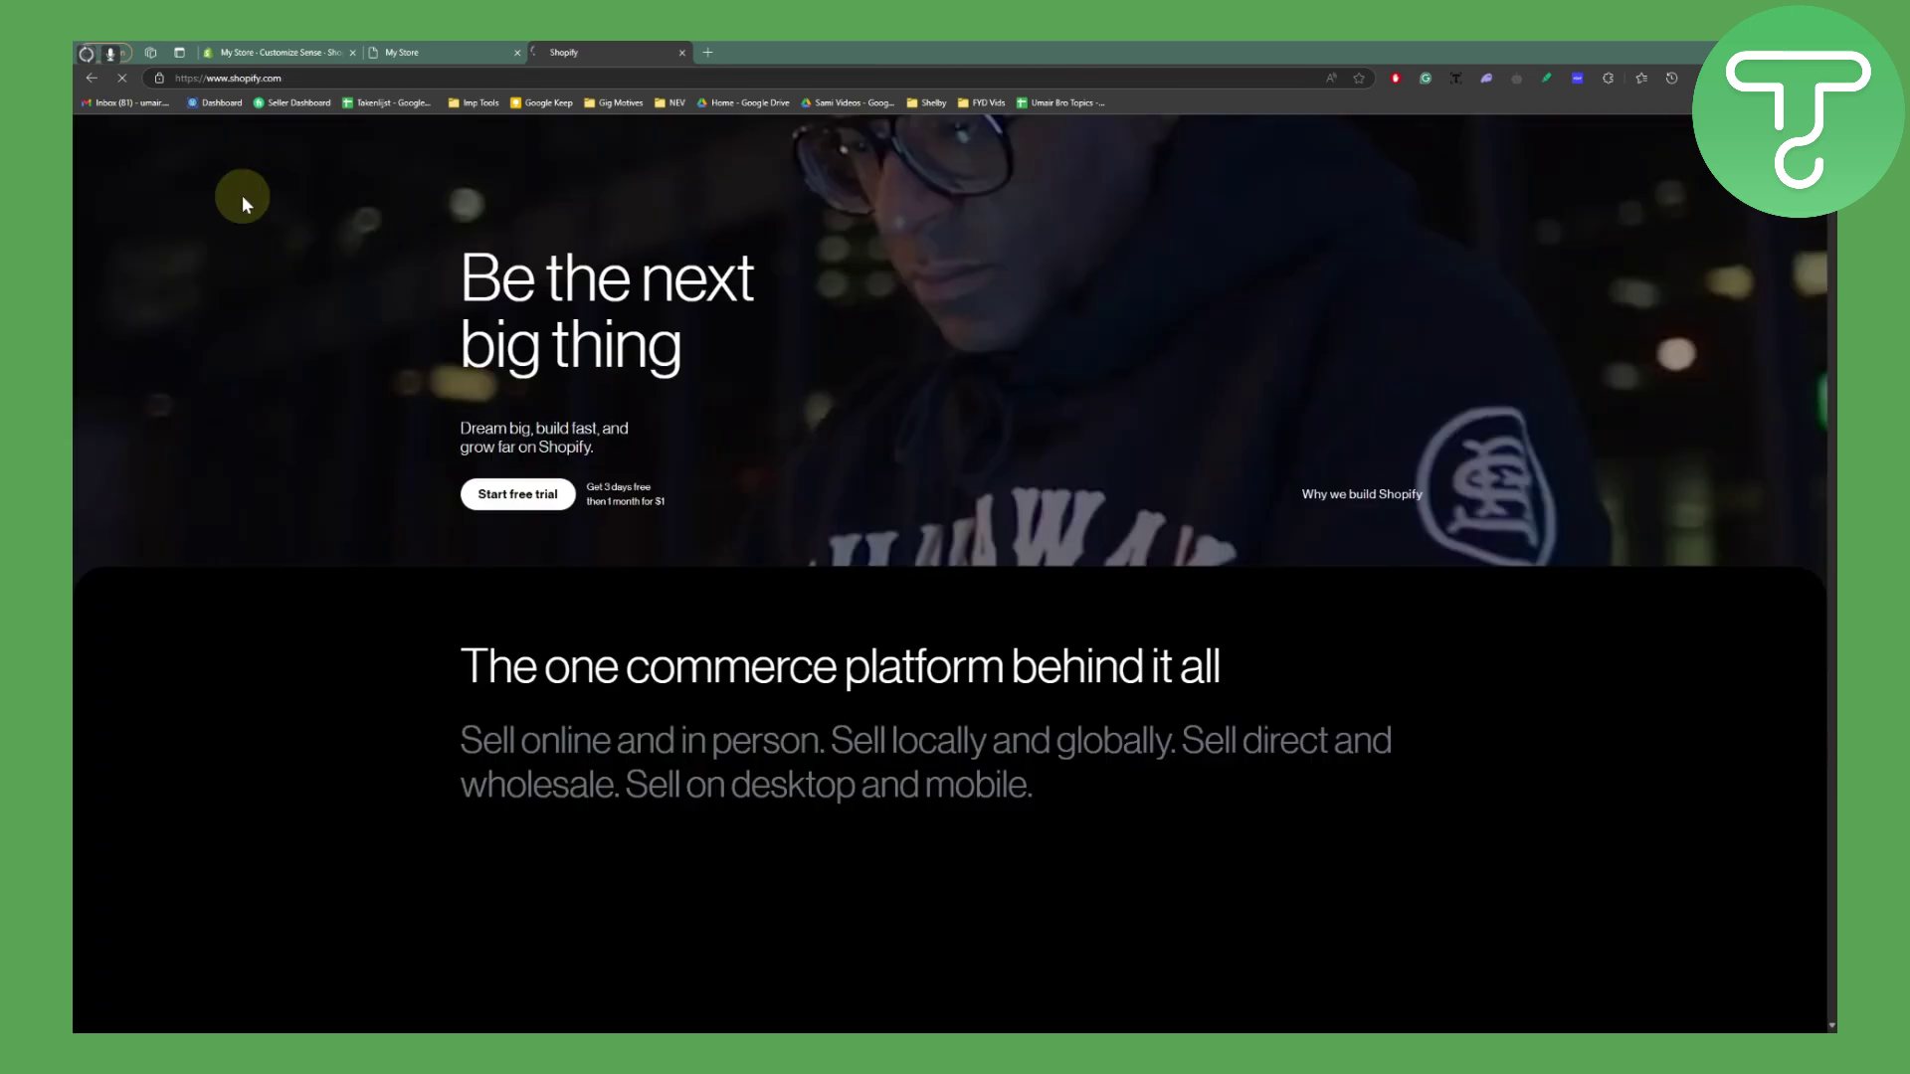
Step: Log in, view the admin Products list, and switch back to the Customize Sense editor tab
click(1301, 68)
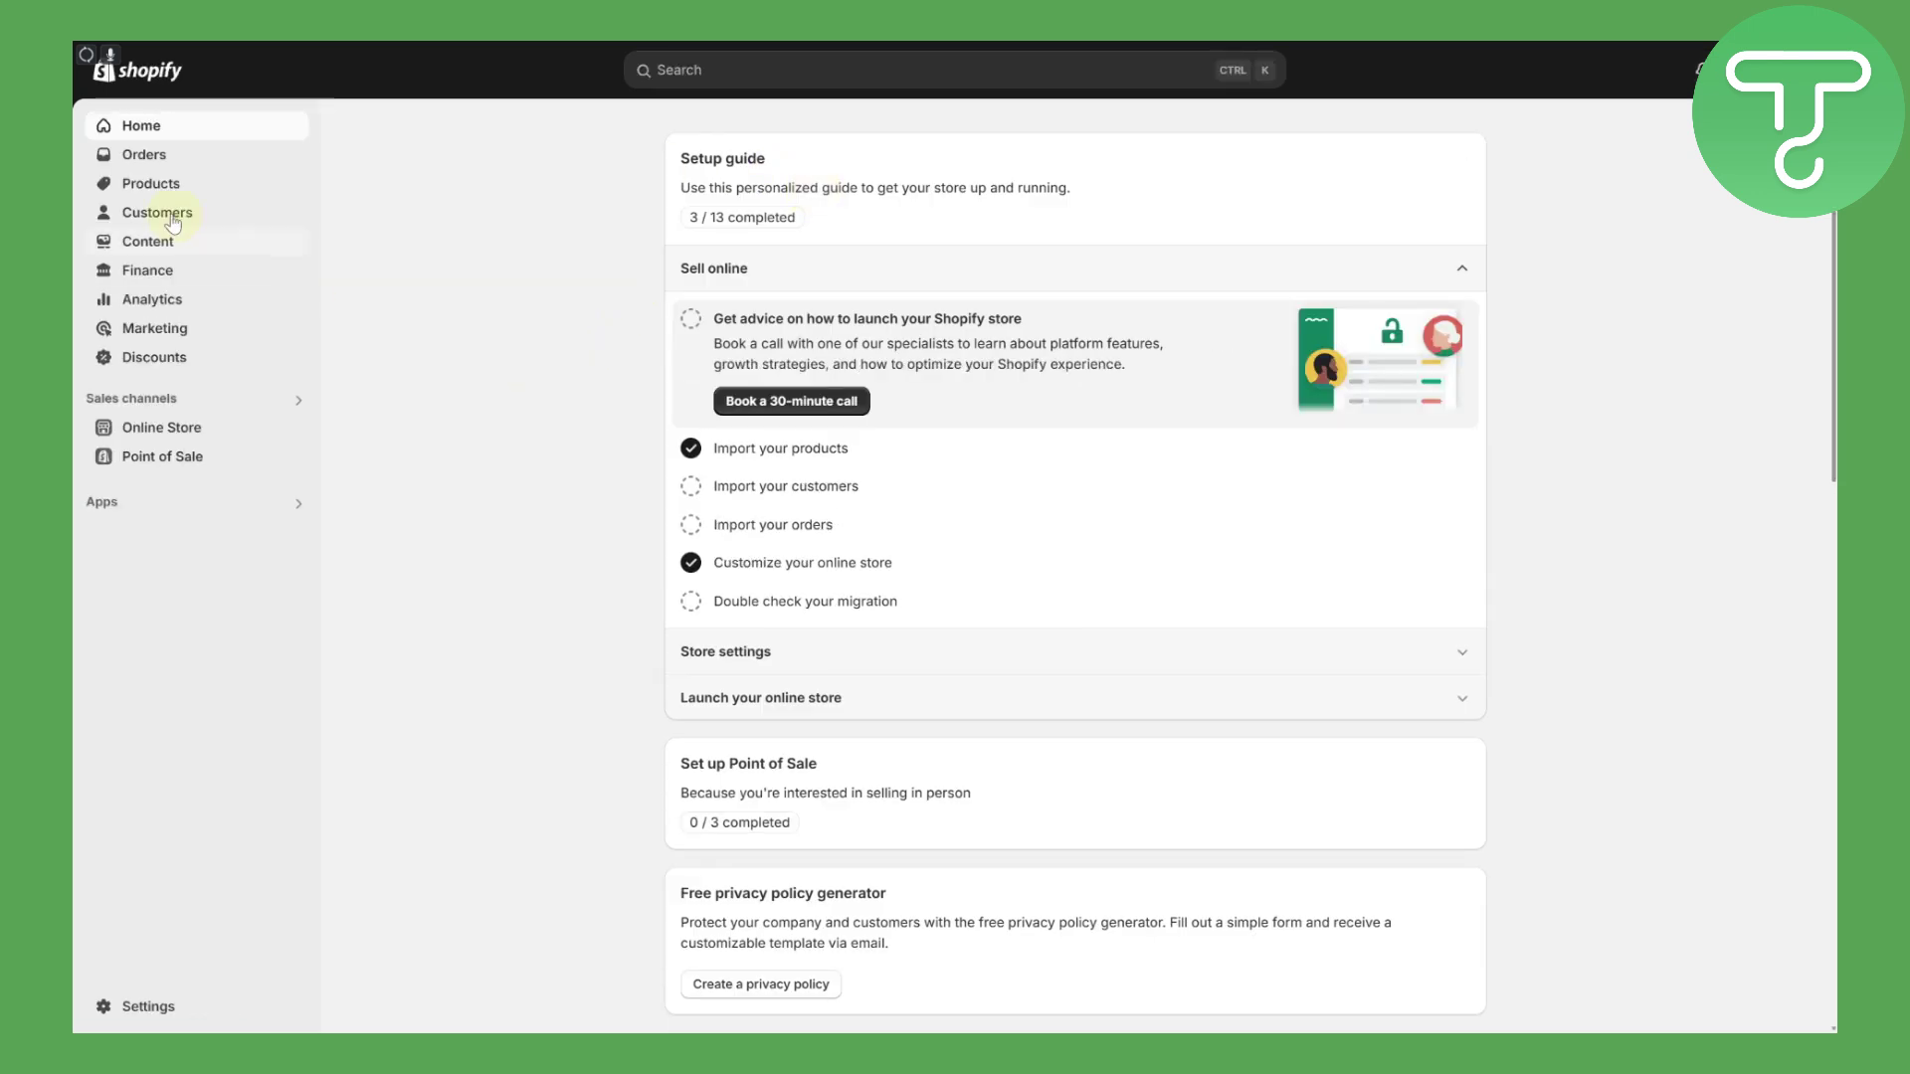
click(149, 183)
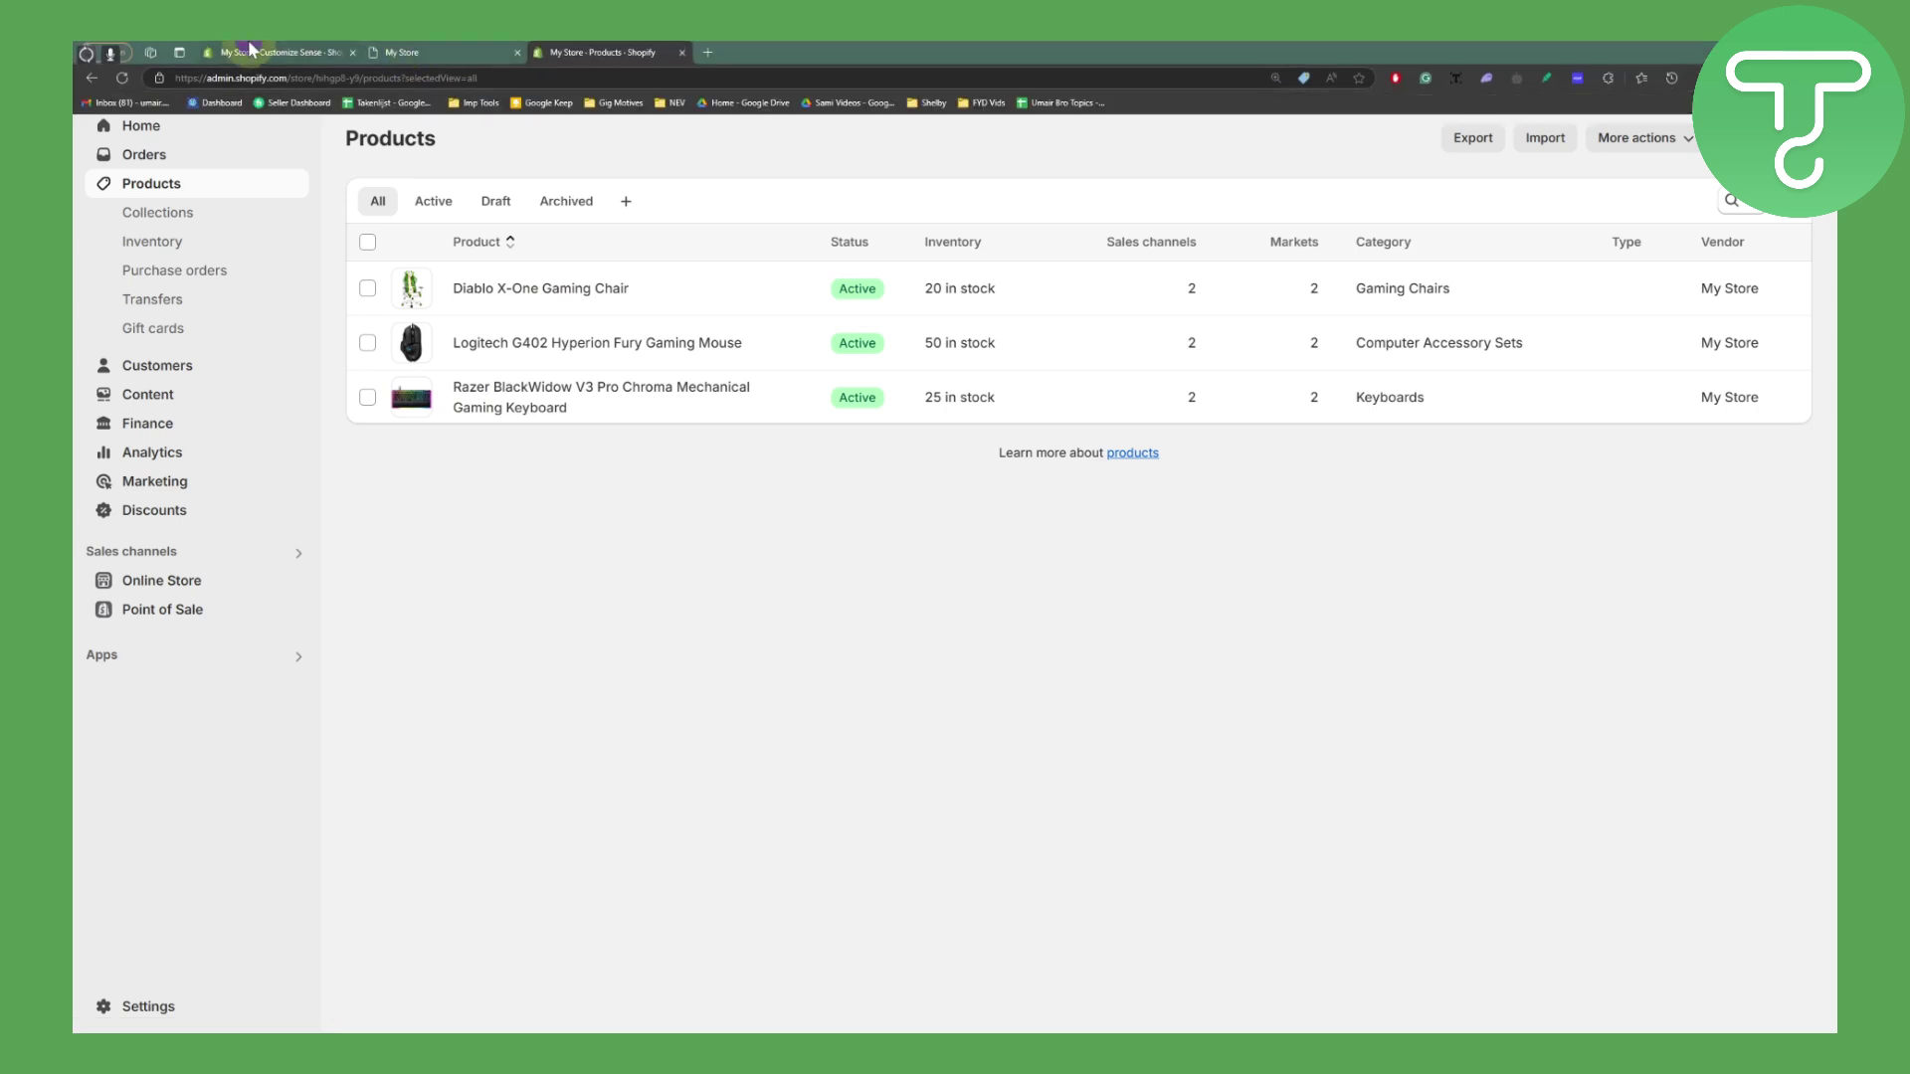
click(251, 50)
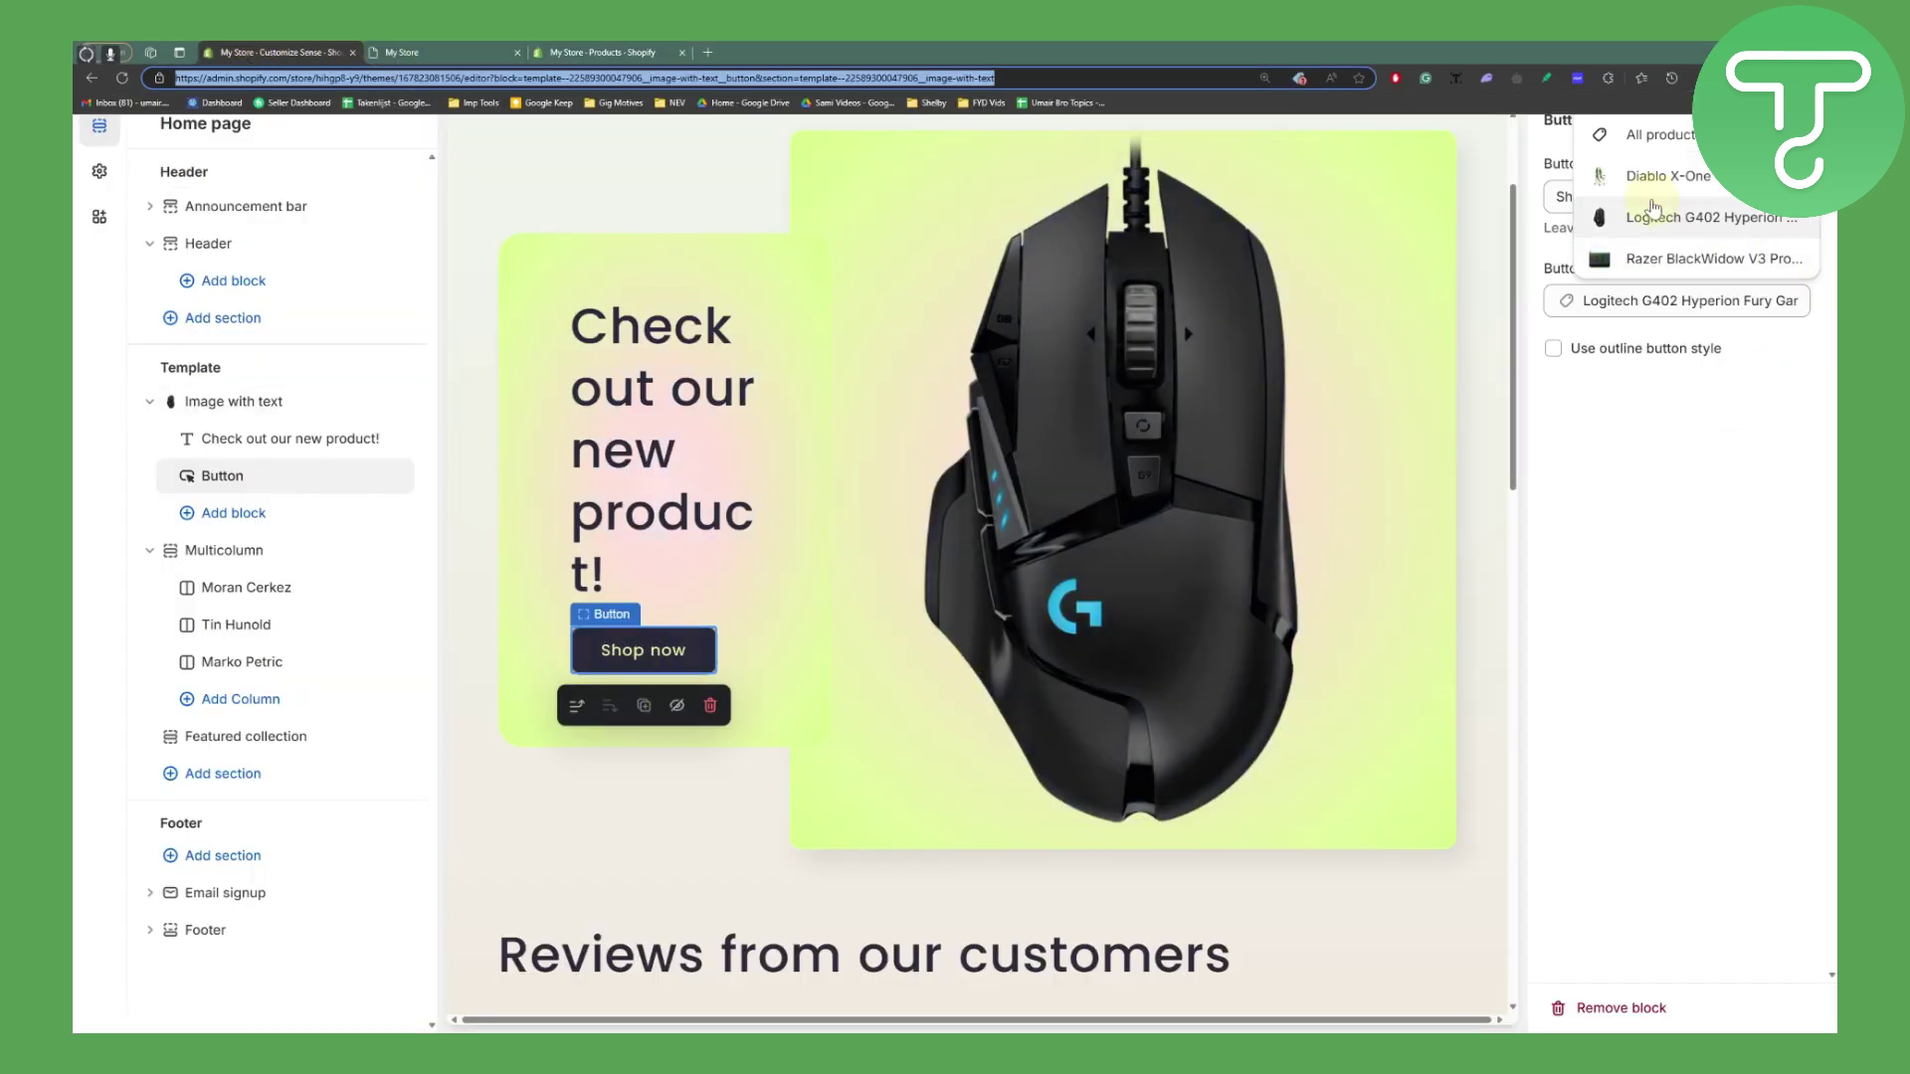
Step: Link the Shop now button to All products, save the theme, and exit full-screen
click(1659, 134)
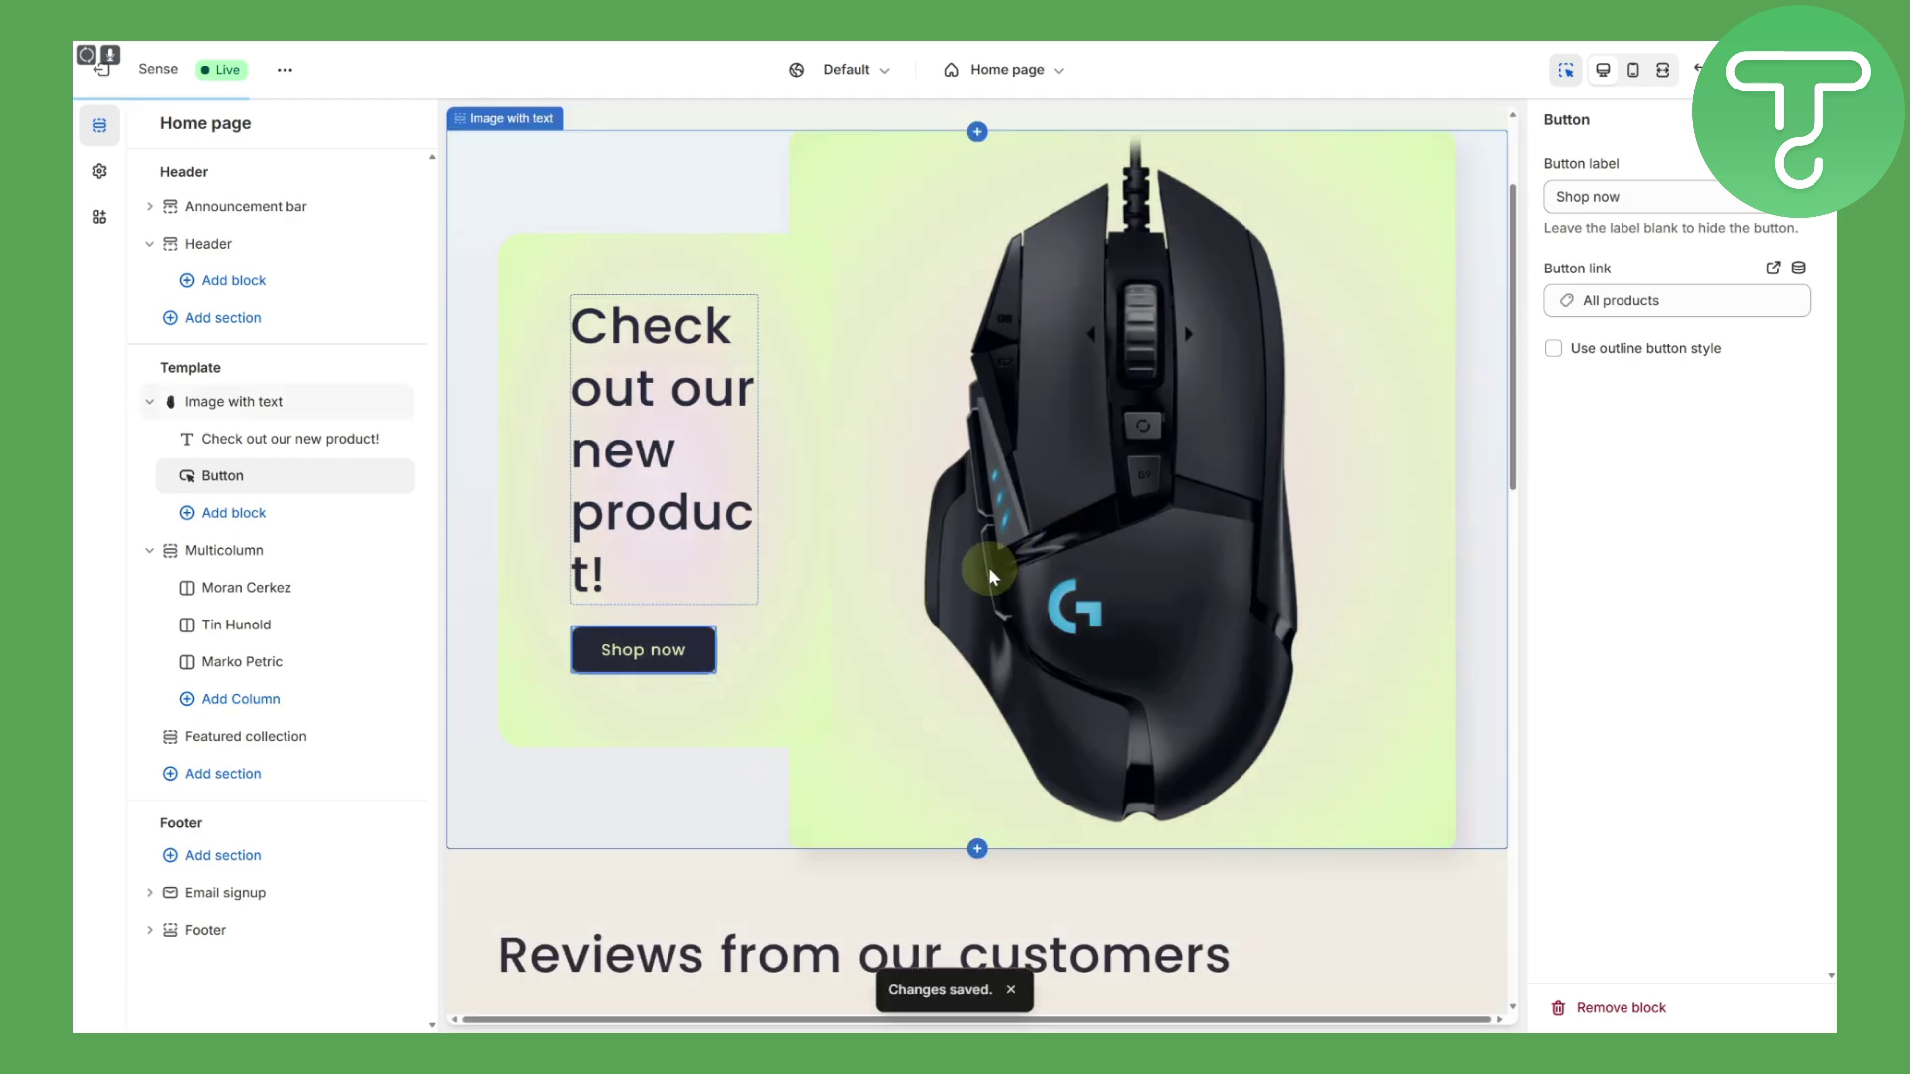
key(F11)
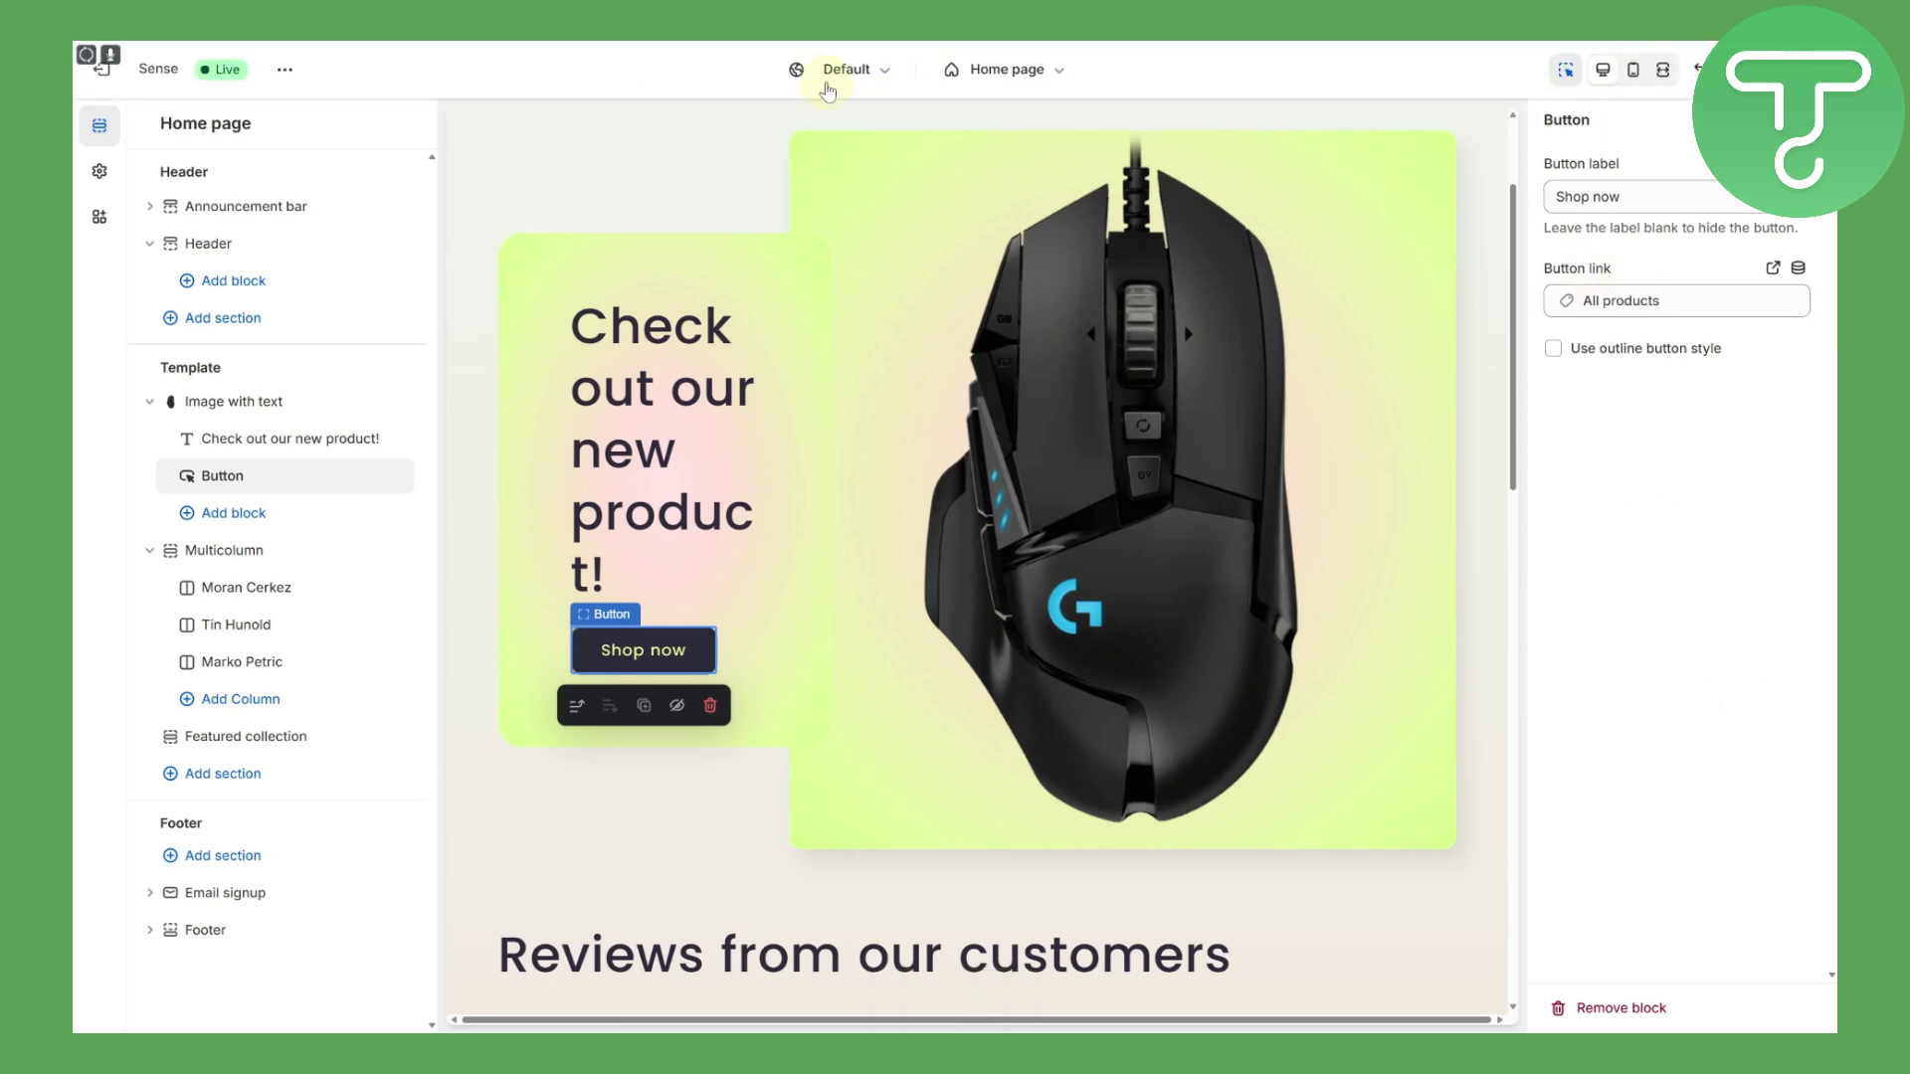
Step: Open the live storefront and follow Shop now to the Products collection page
click(398, 52)
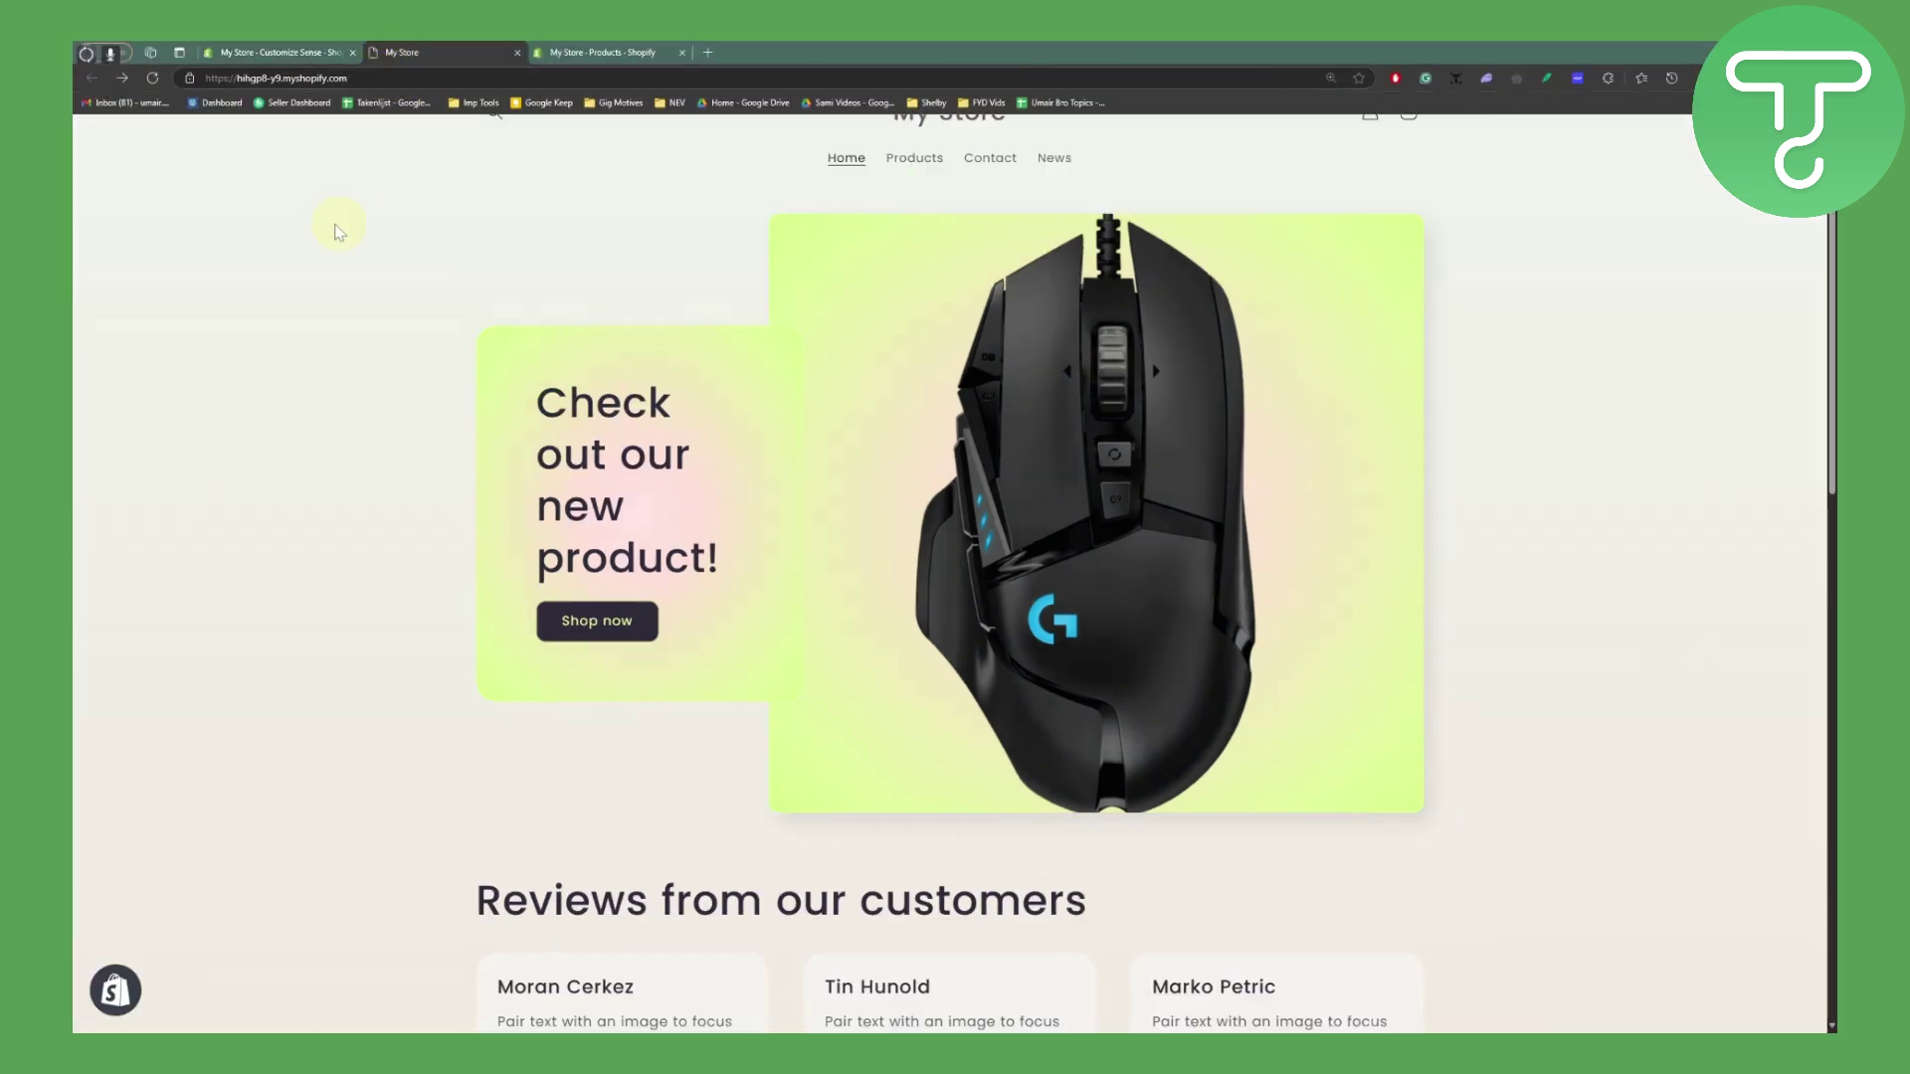
click(602, 52)
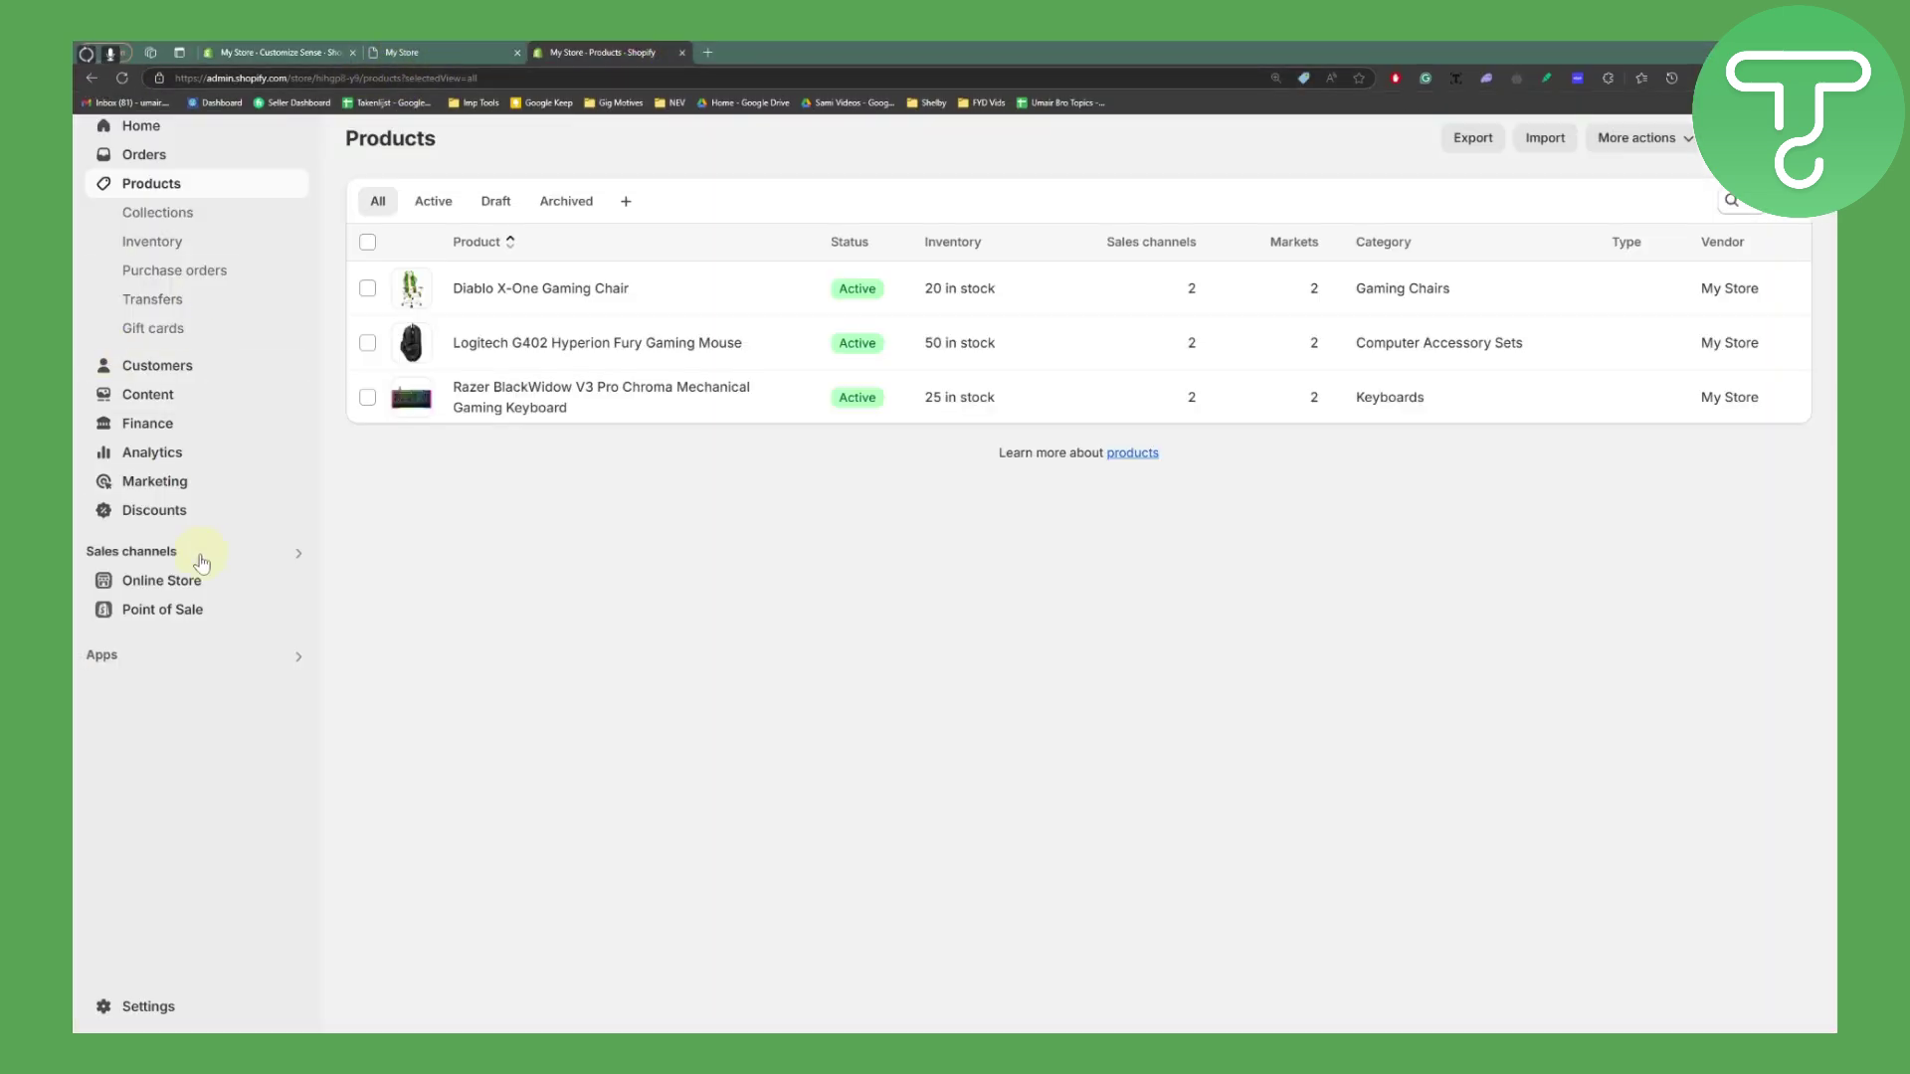
click(285, 581)
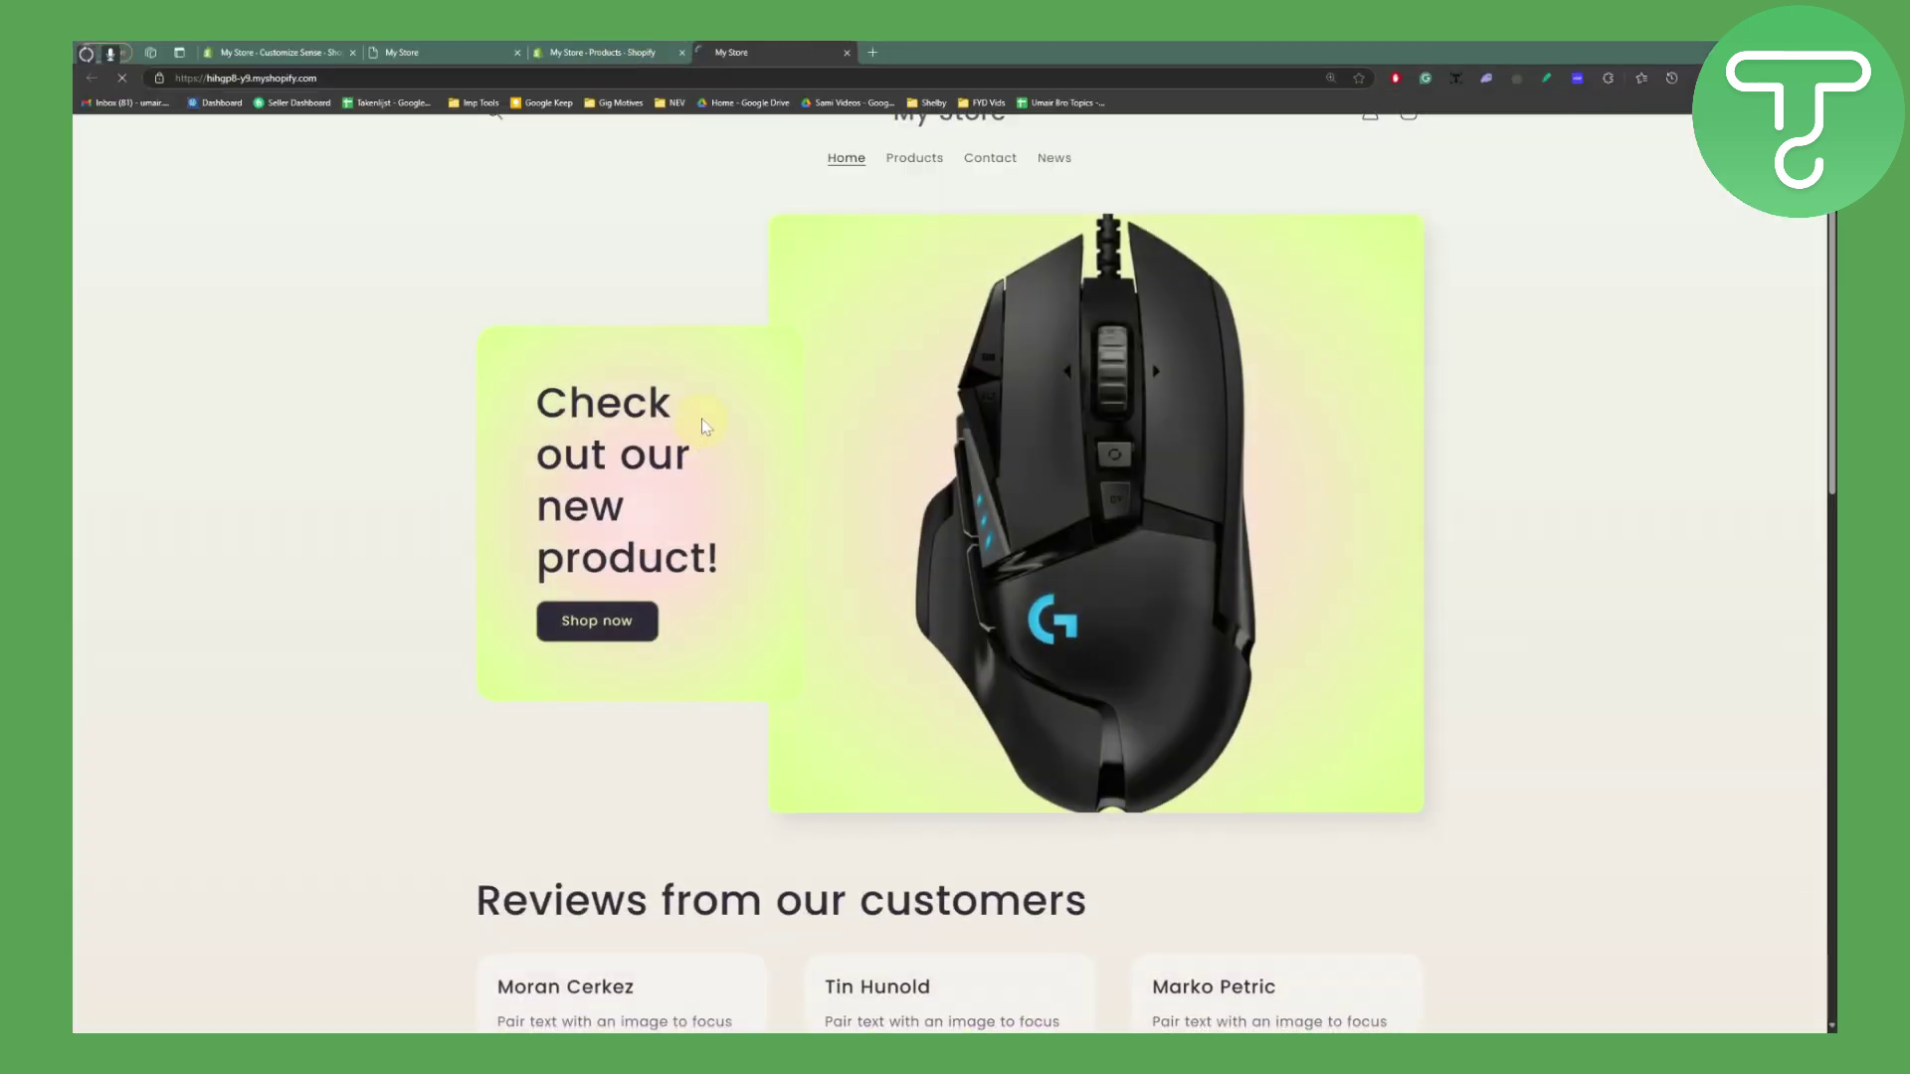
click(583, 625)
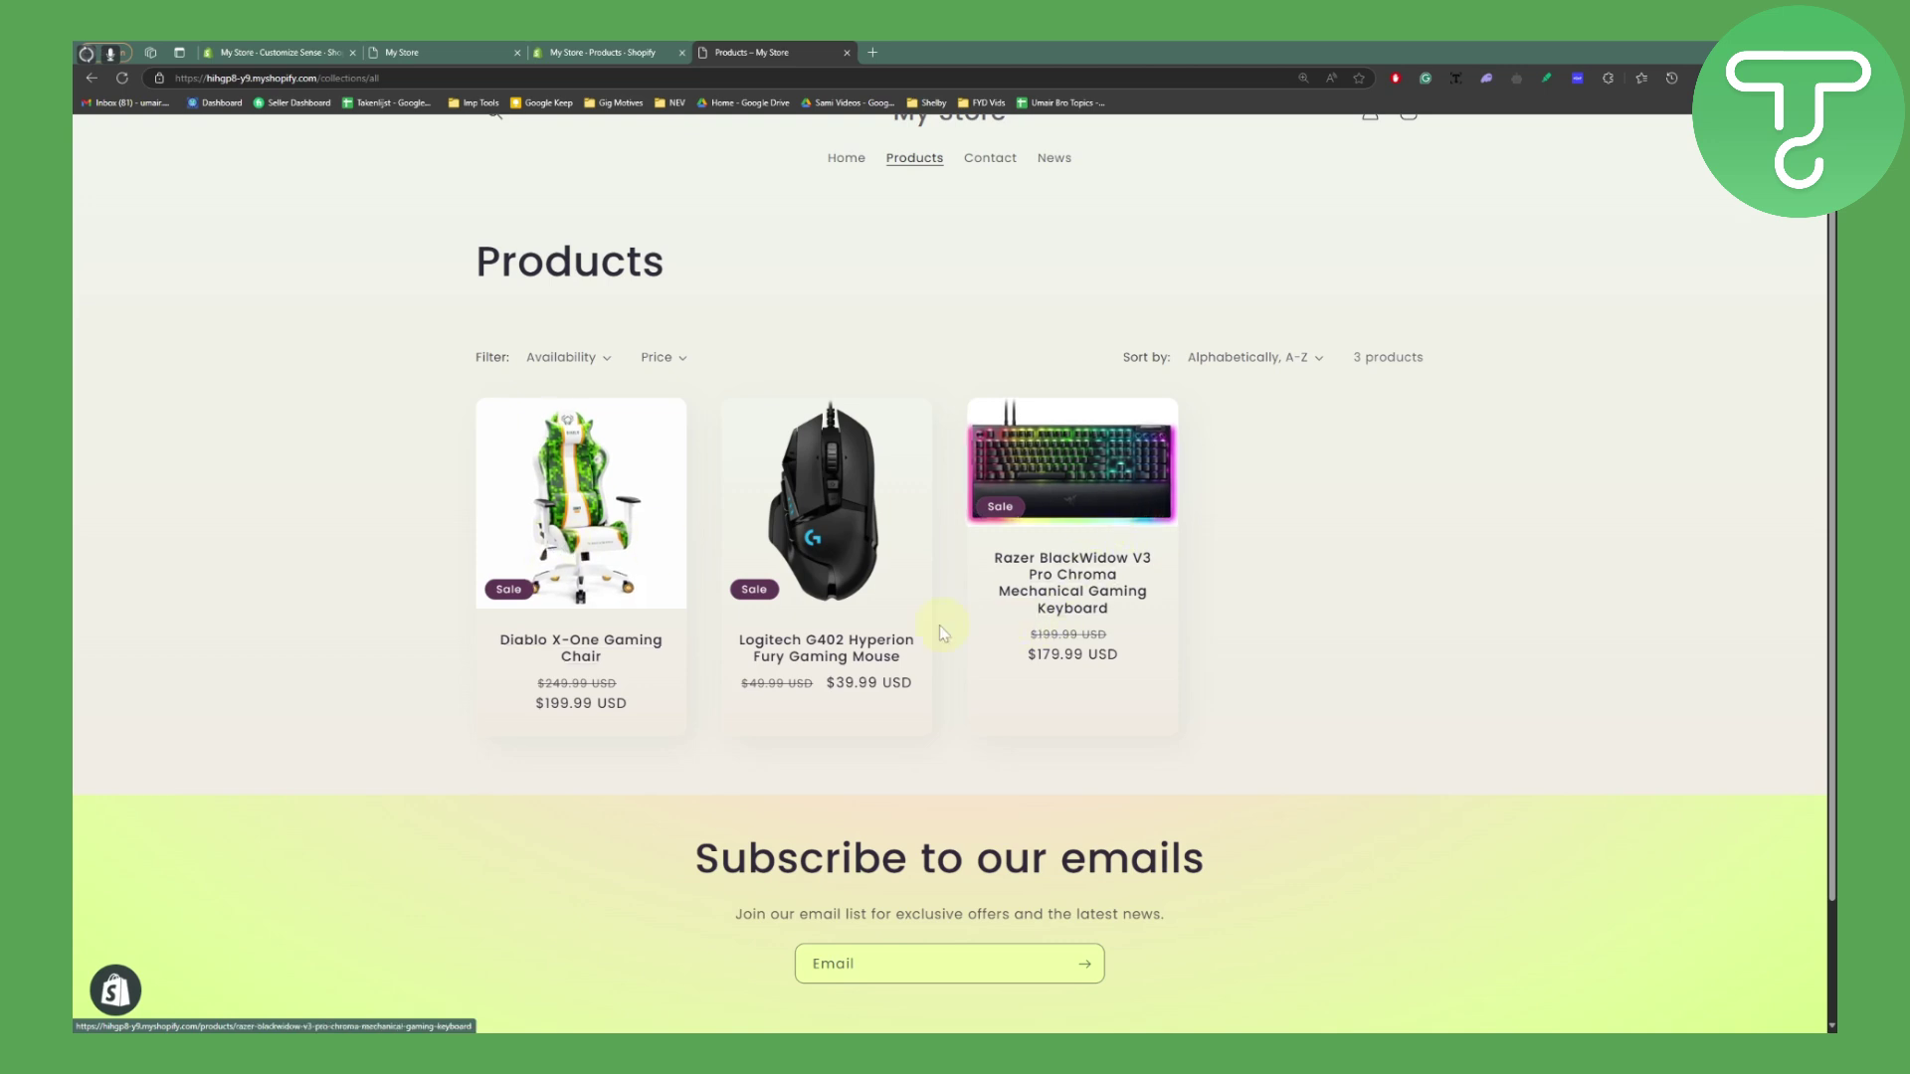
Step: Open the Logitech G402 Hyperion Fury Gaming Mouse page and scroll through its reviews
click(846, 524)
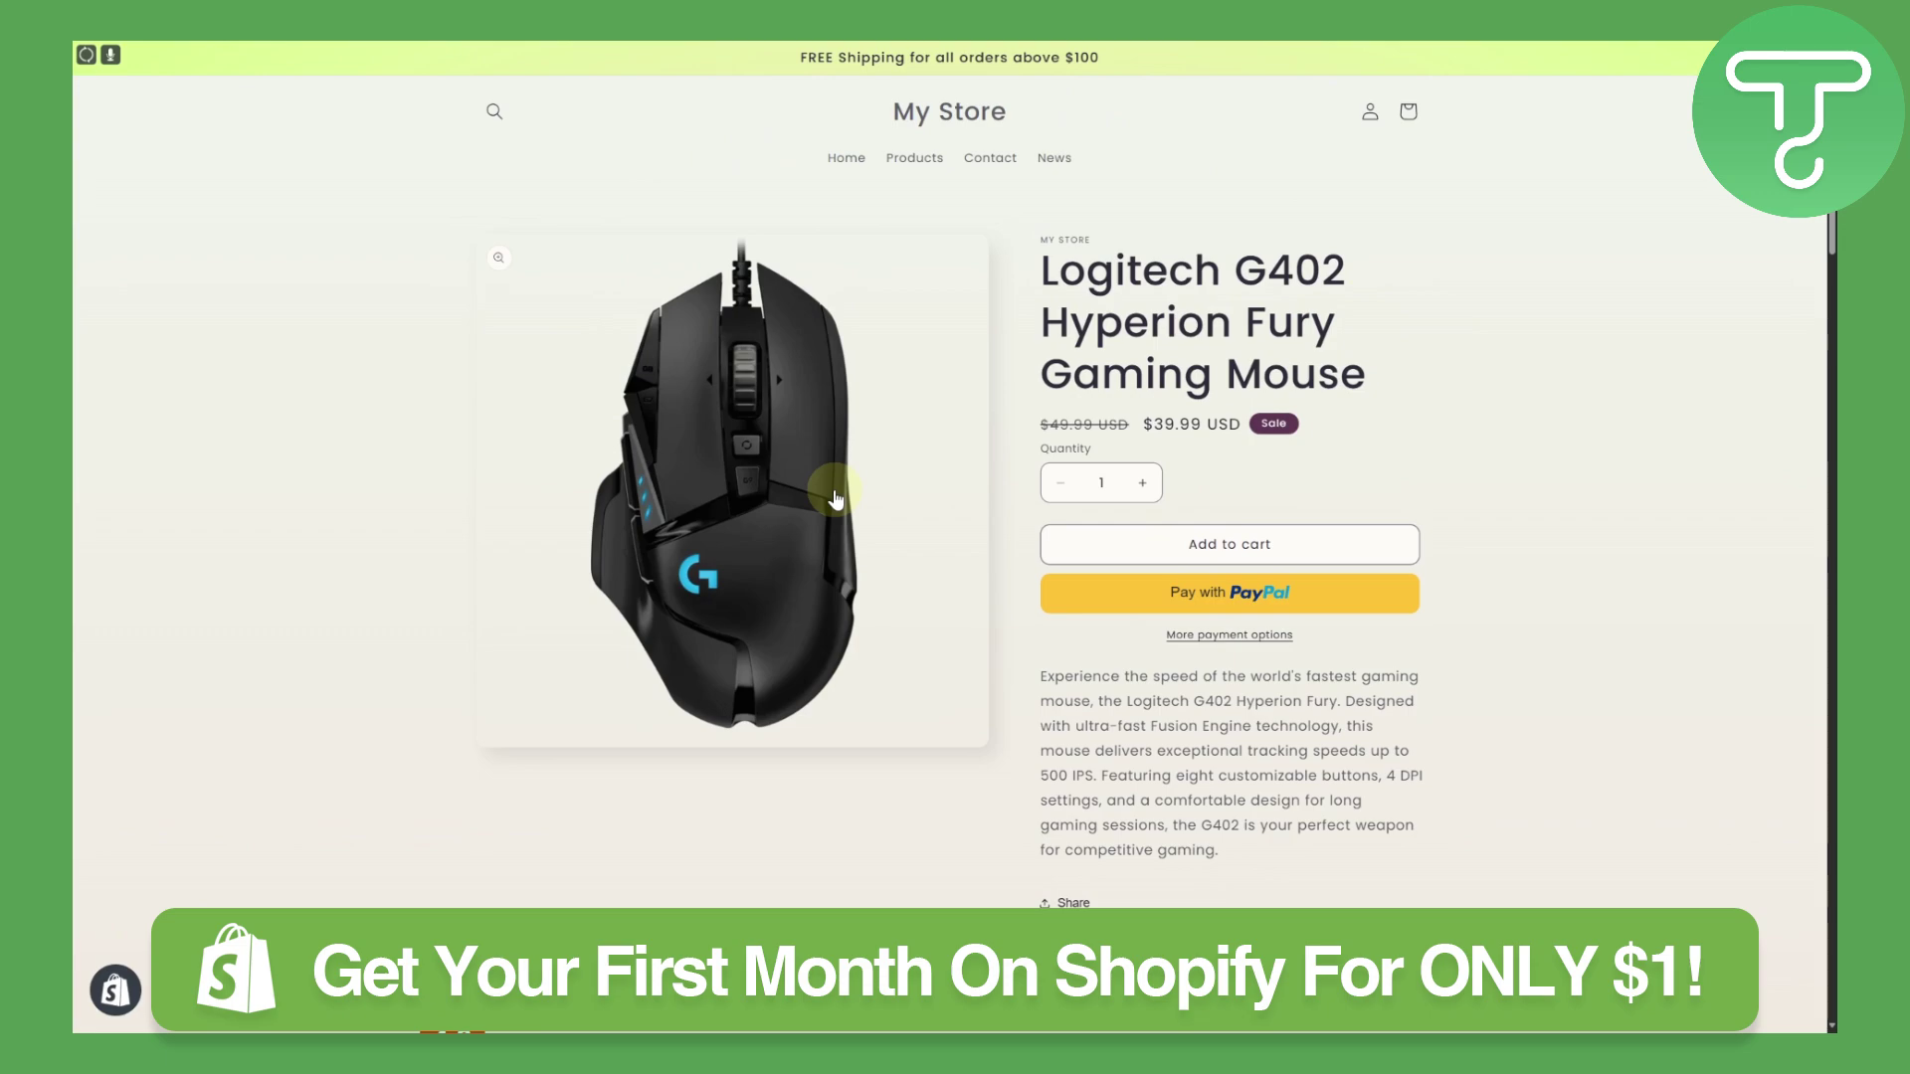
scroll(835, 498, down, 8)
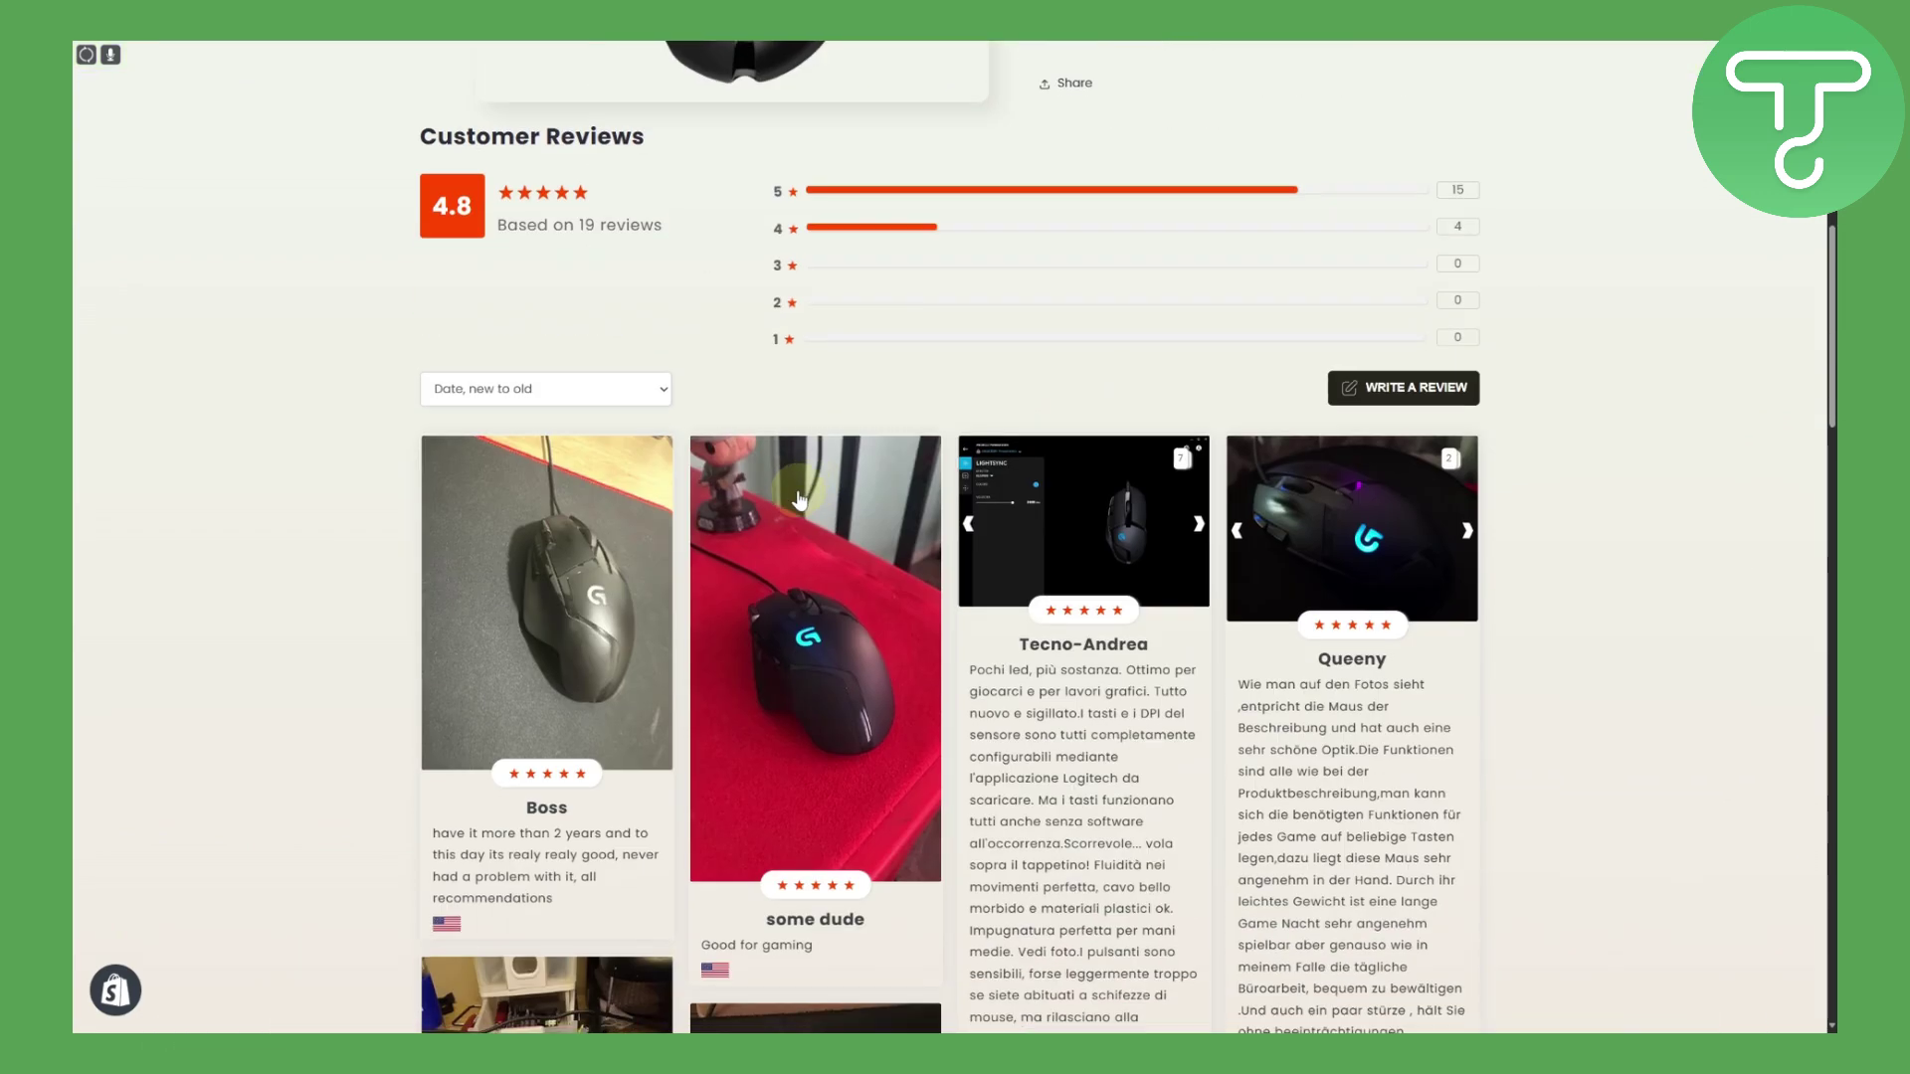
scroll(799, 497, down, 10)
scroll(801, 485, up, 18)
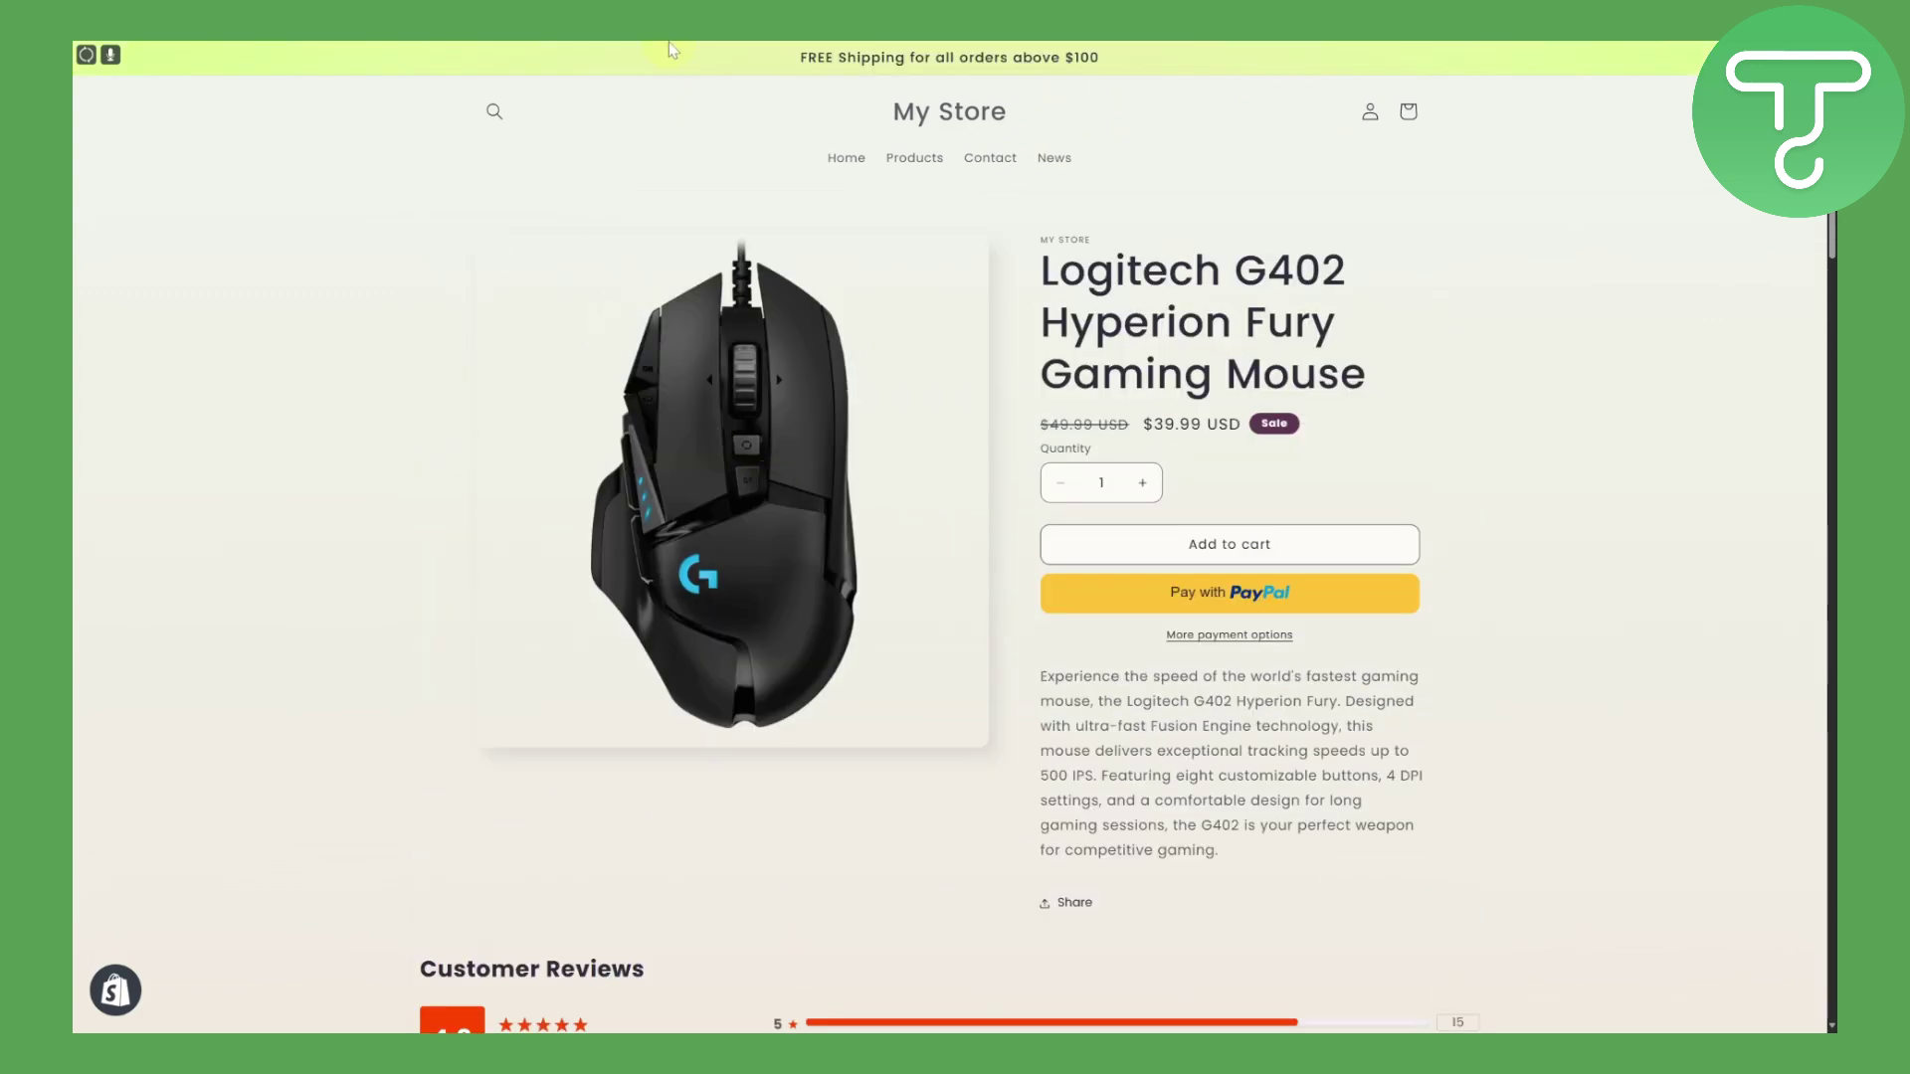
Step: Return to the Customize Sense theme editor tab
click(448, 52)
click(615, 52)
click(294, 50)
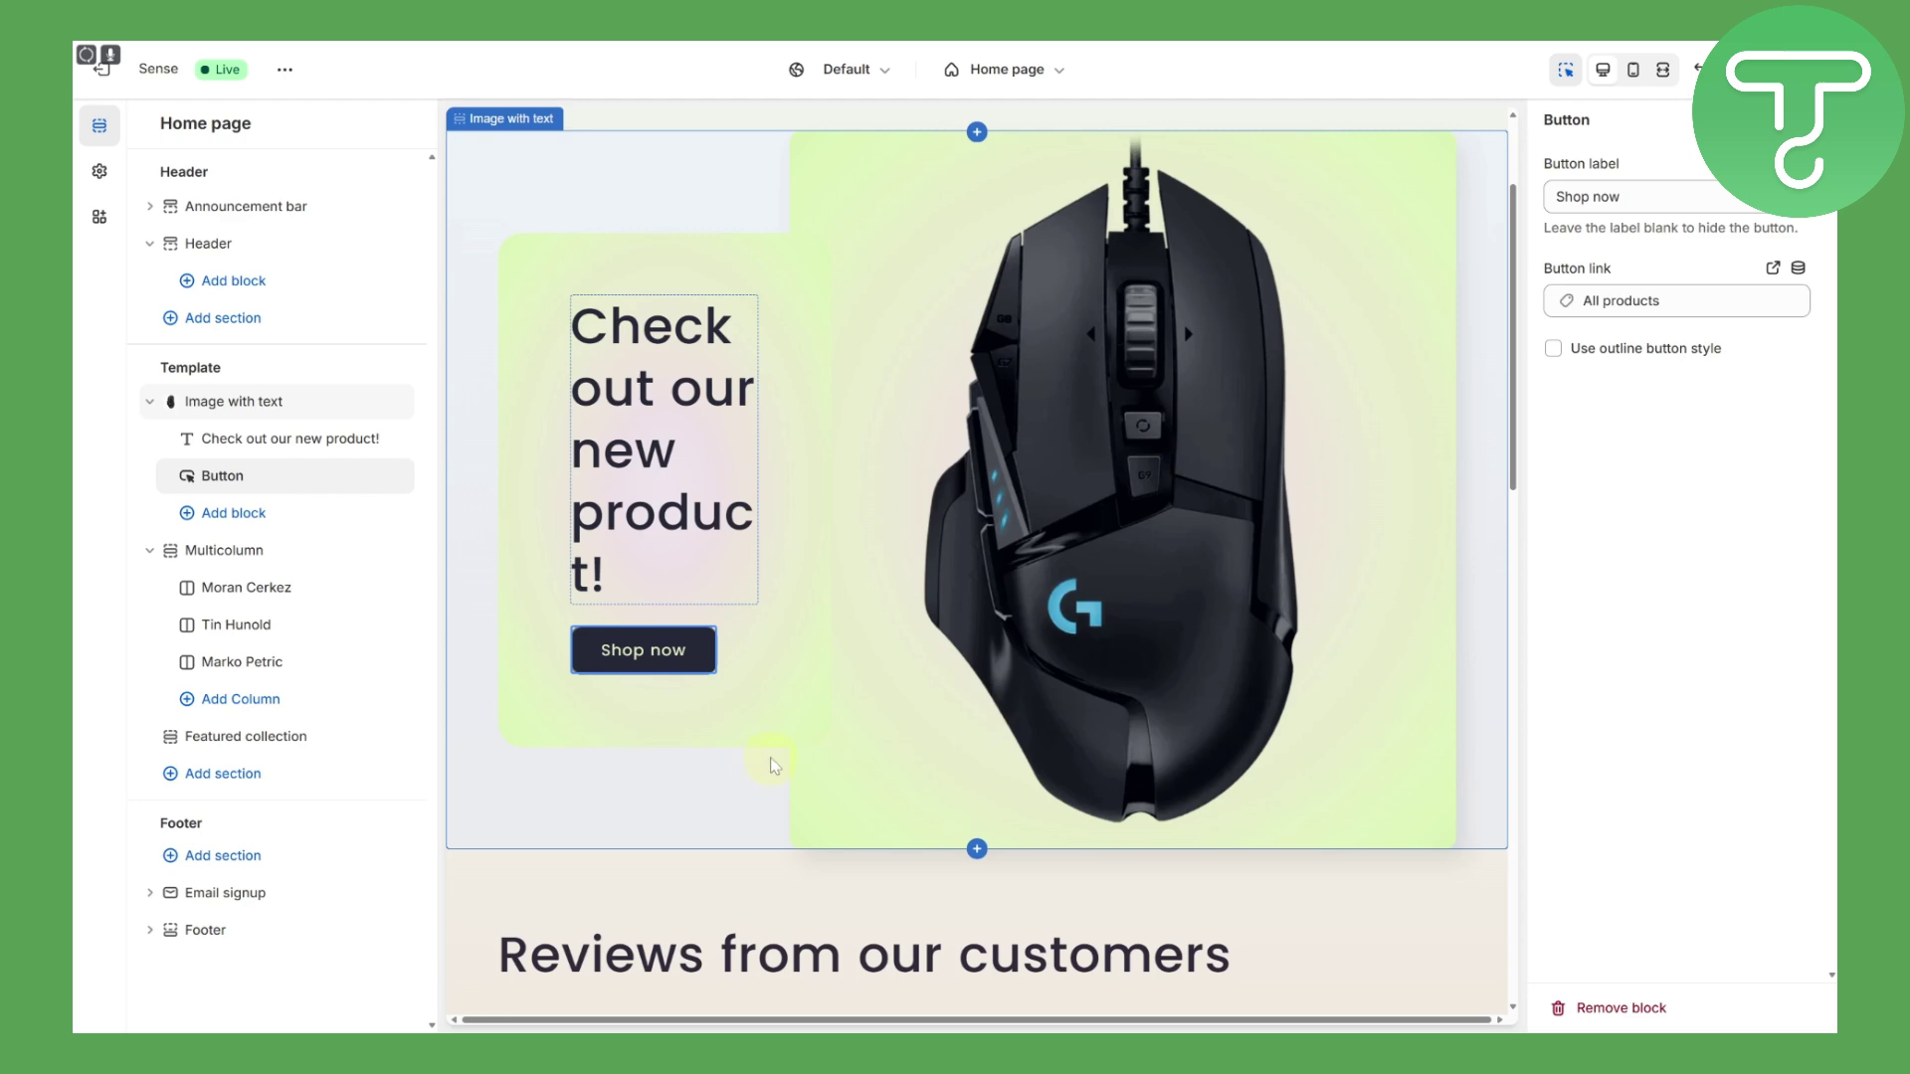
Step: Select the Image with text section and browse its addable blocks without adding one
scroll(861, 792, down, 4)
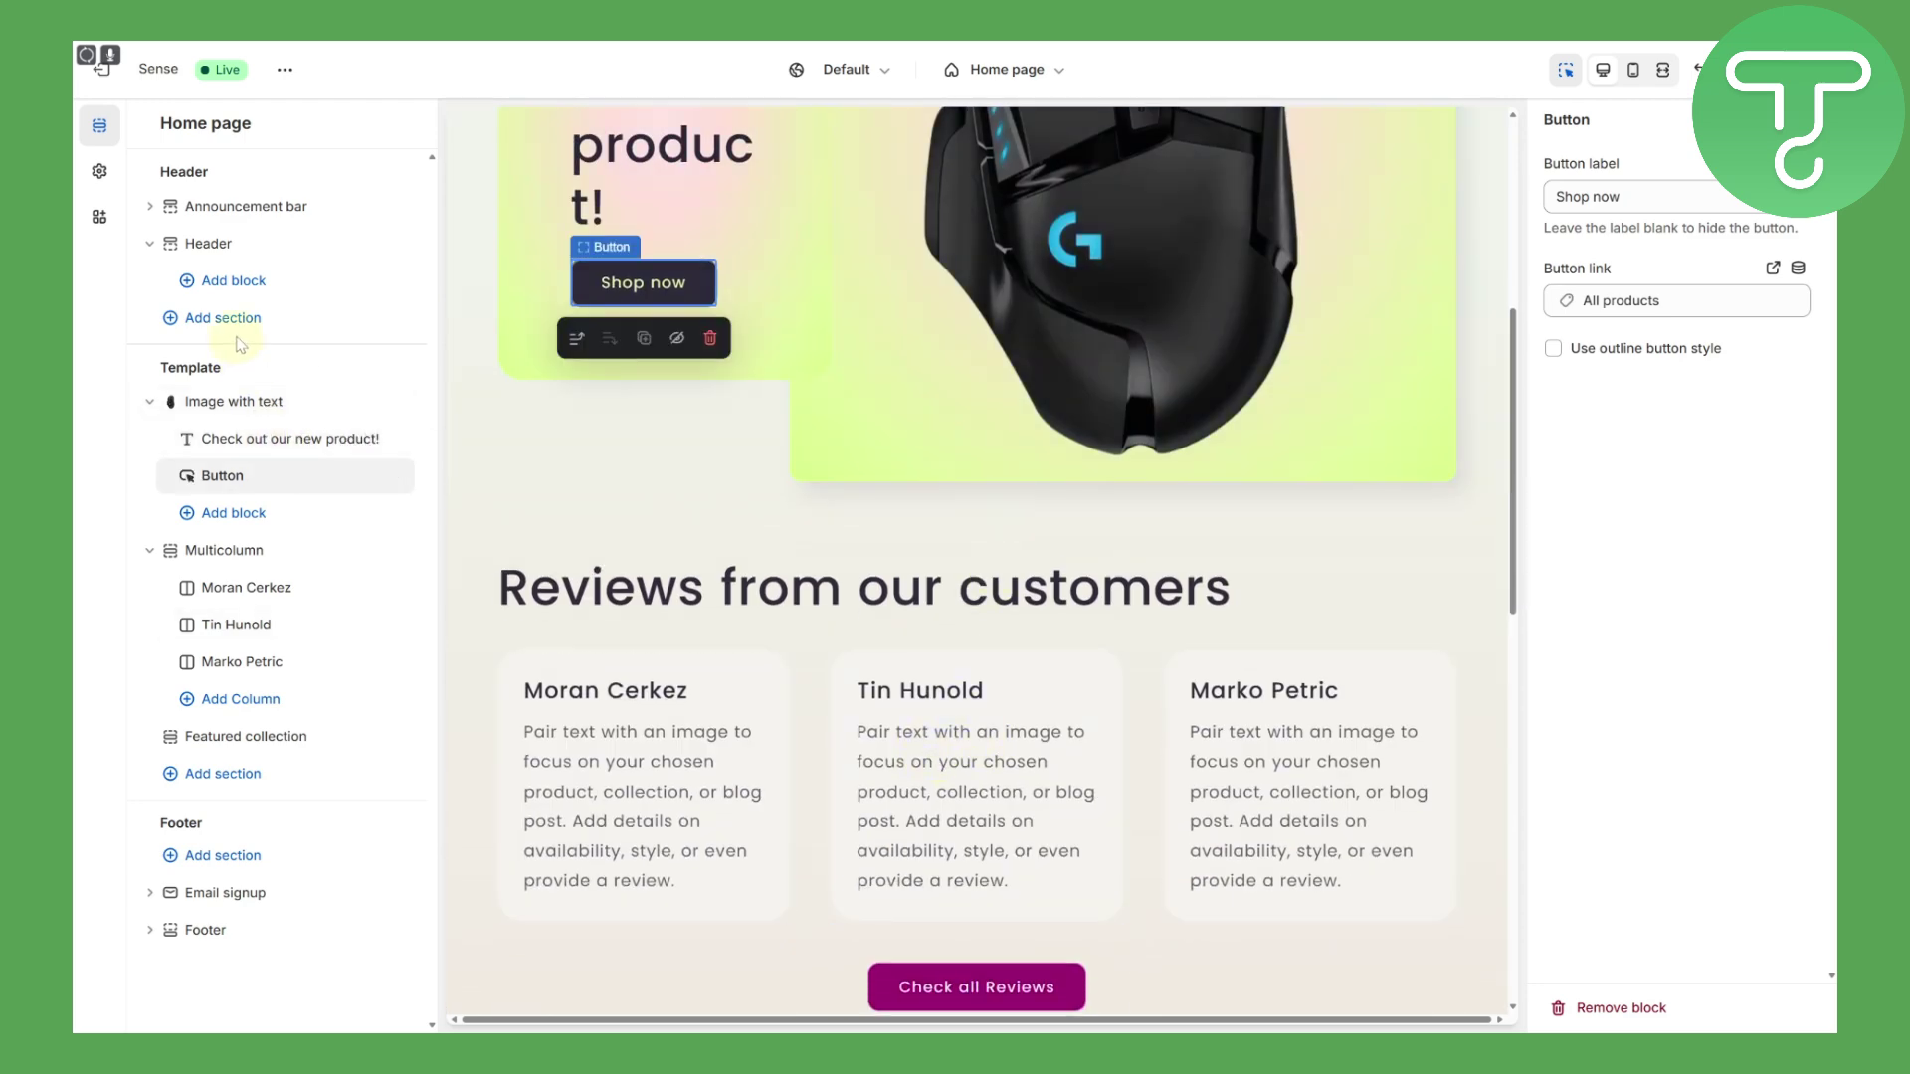
scroll(849, 498, up, 5)
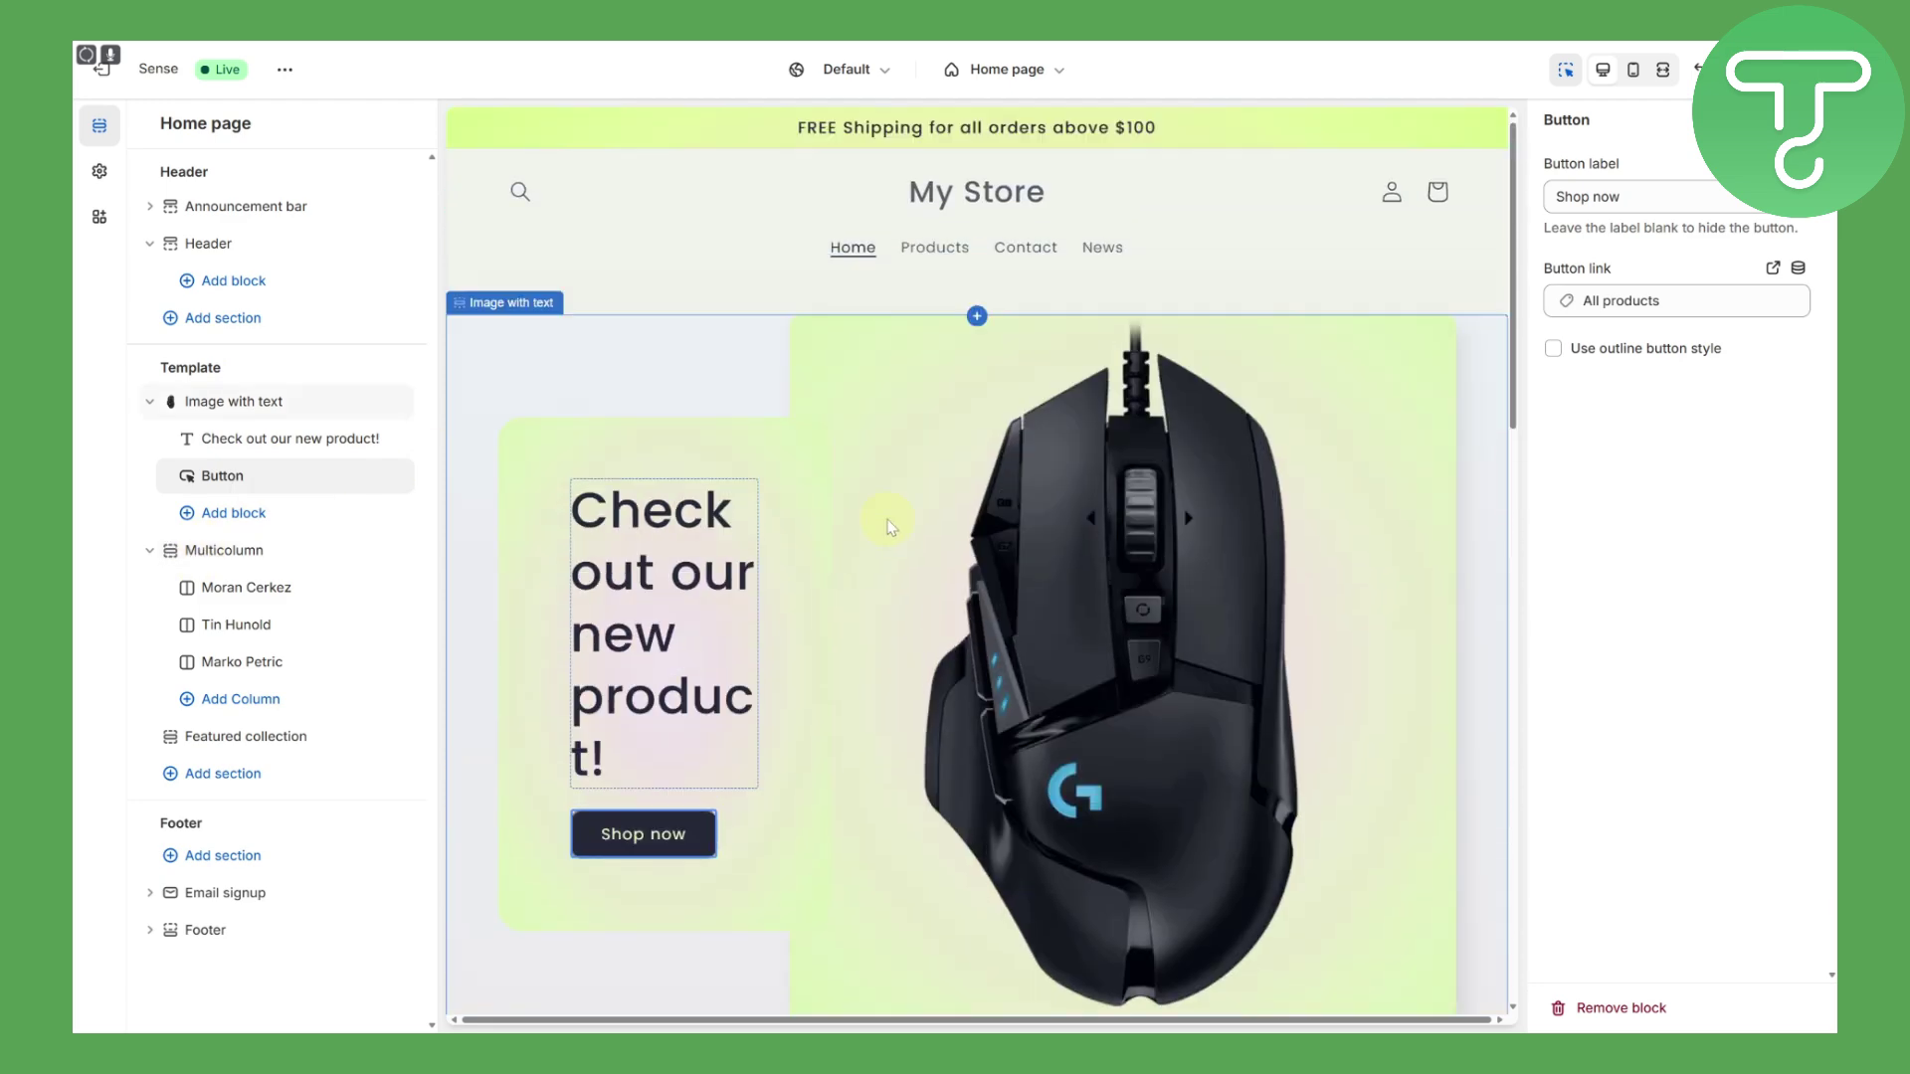
click(884, 518)
scroll(883, 516, down, 5)
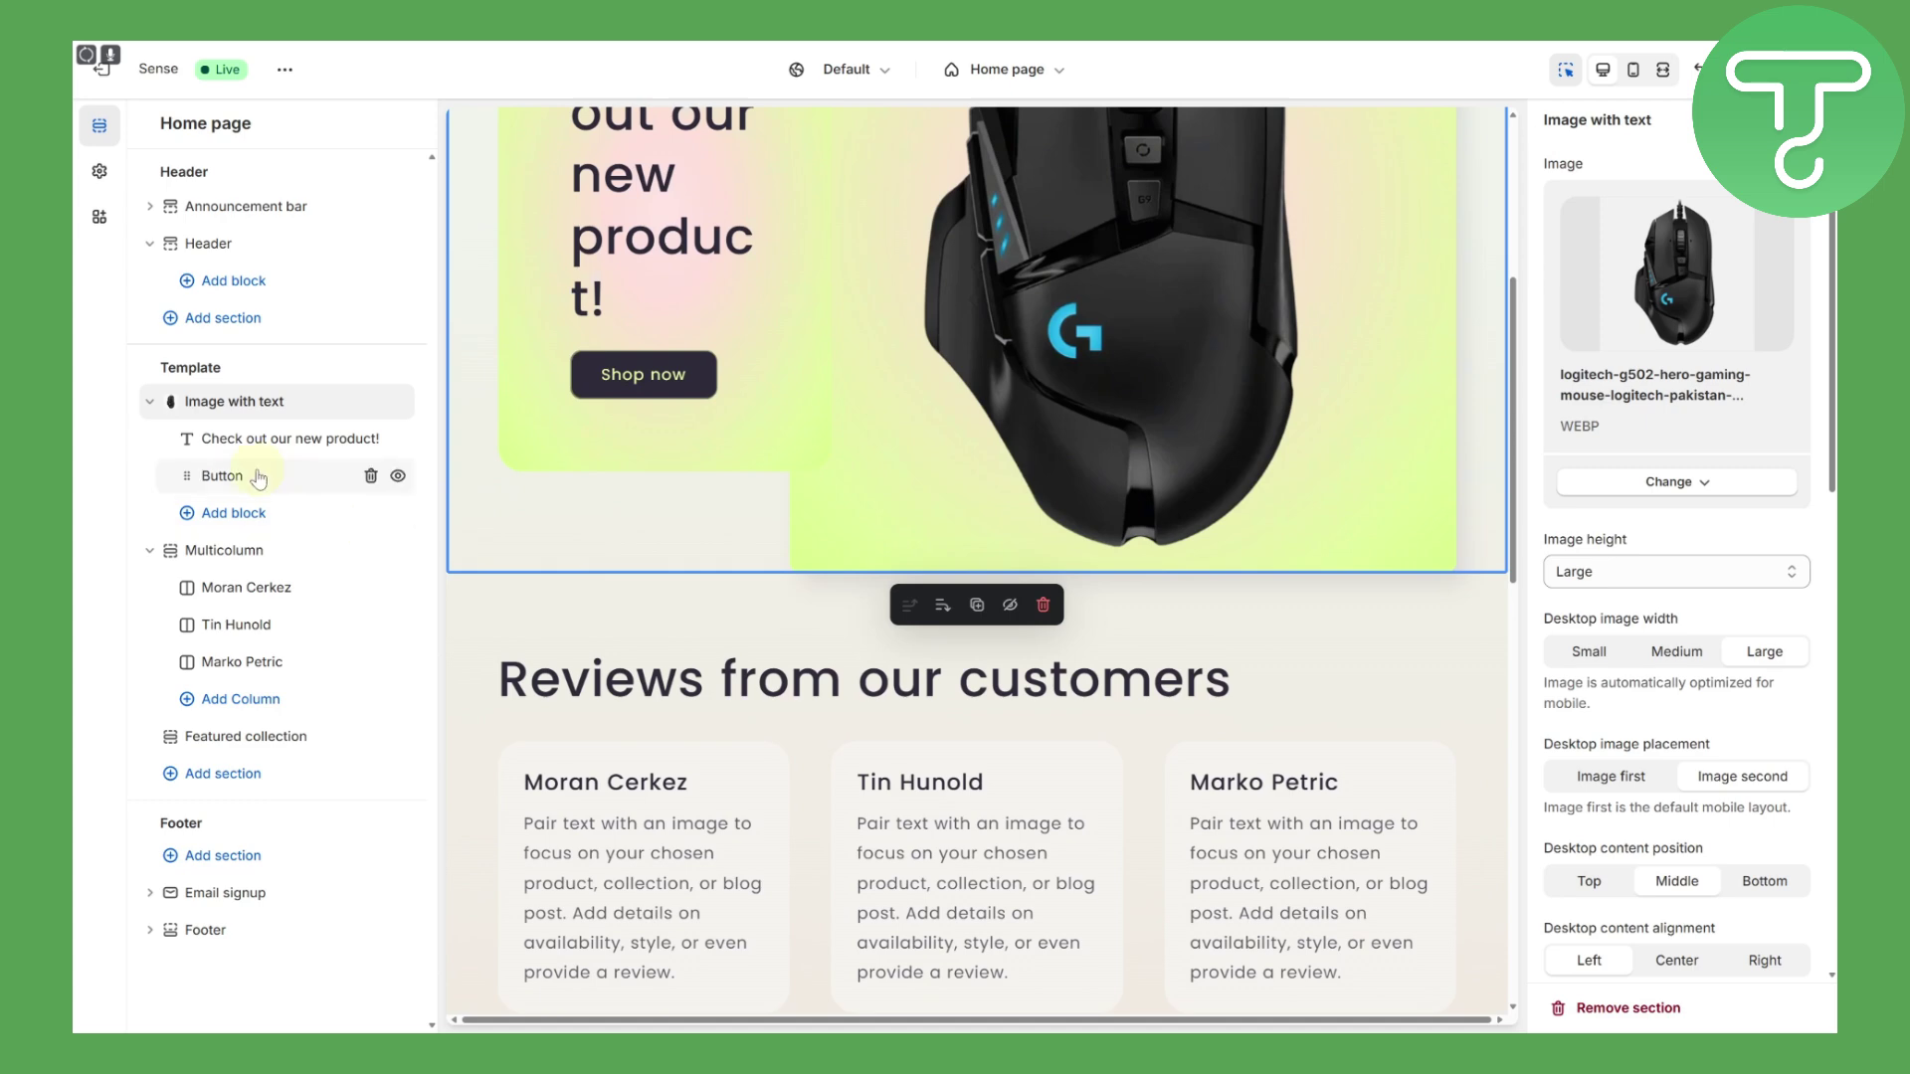
scroll(875, 659, down, 3)
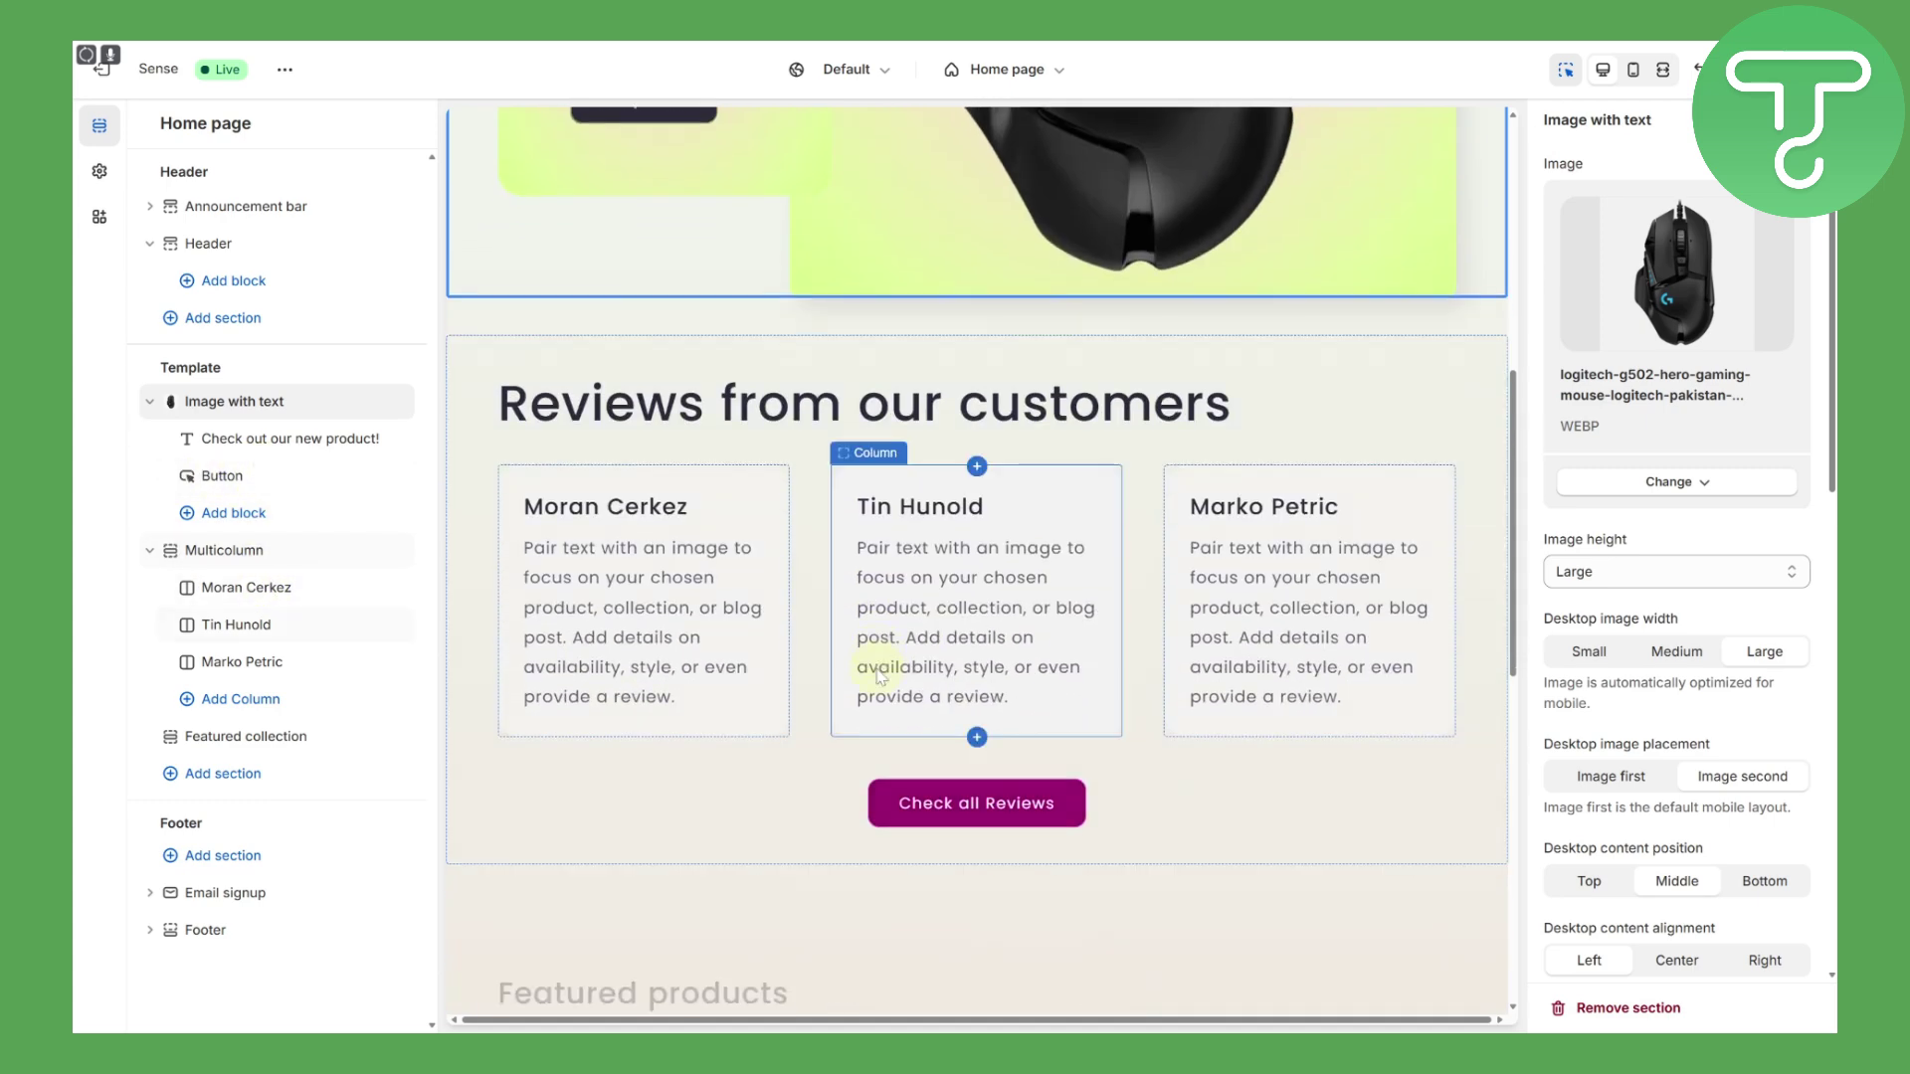
click(217, 517)
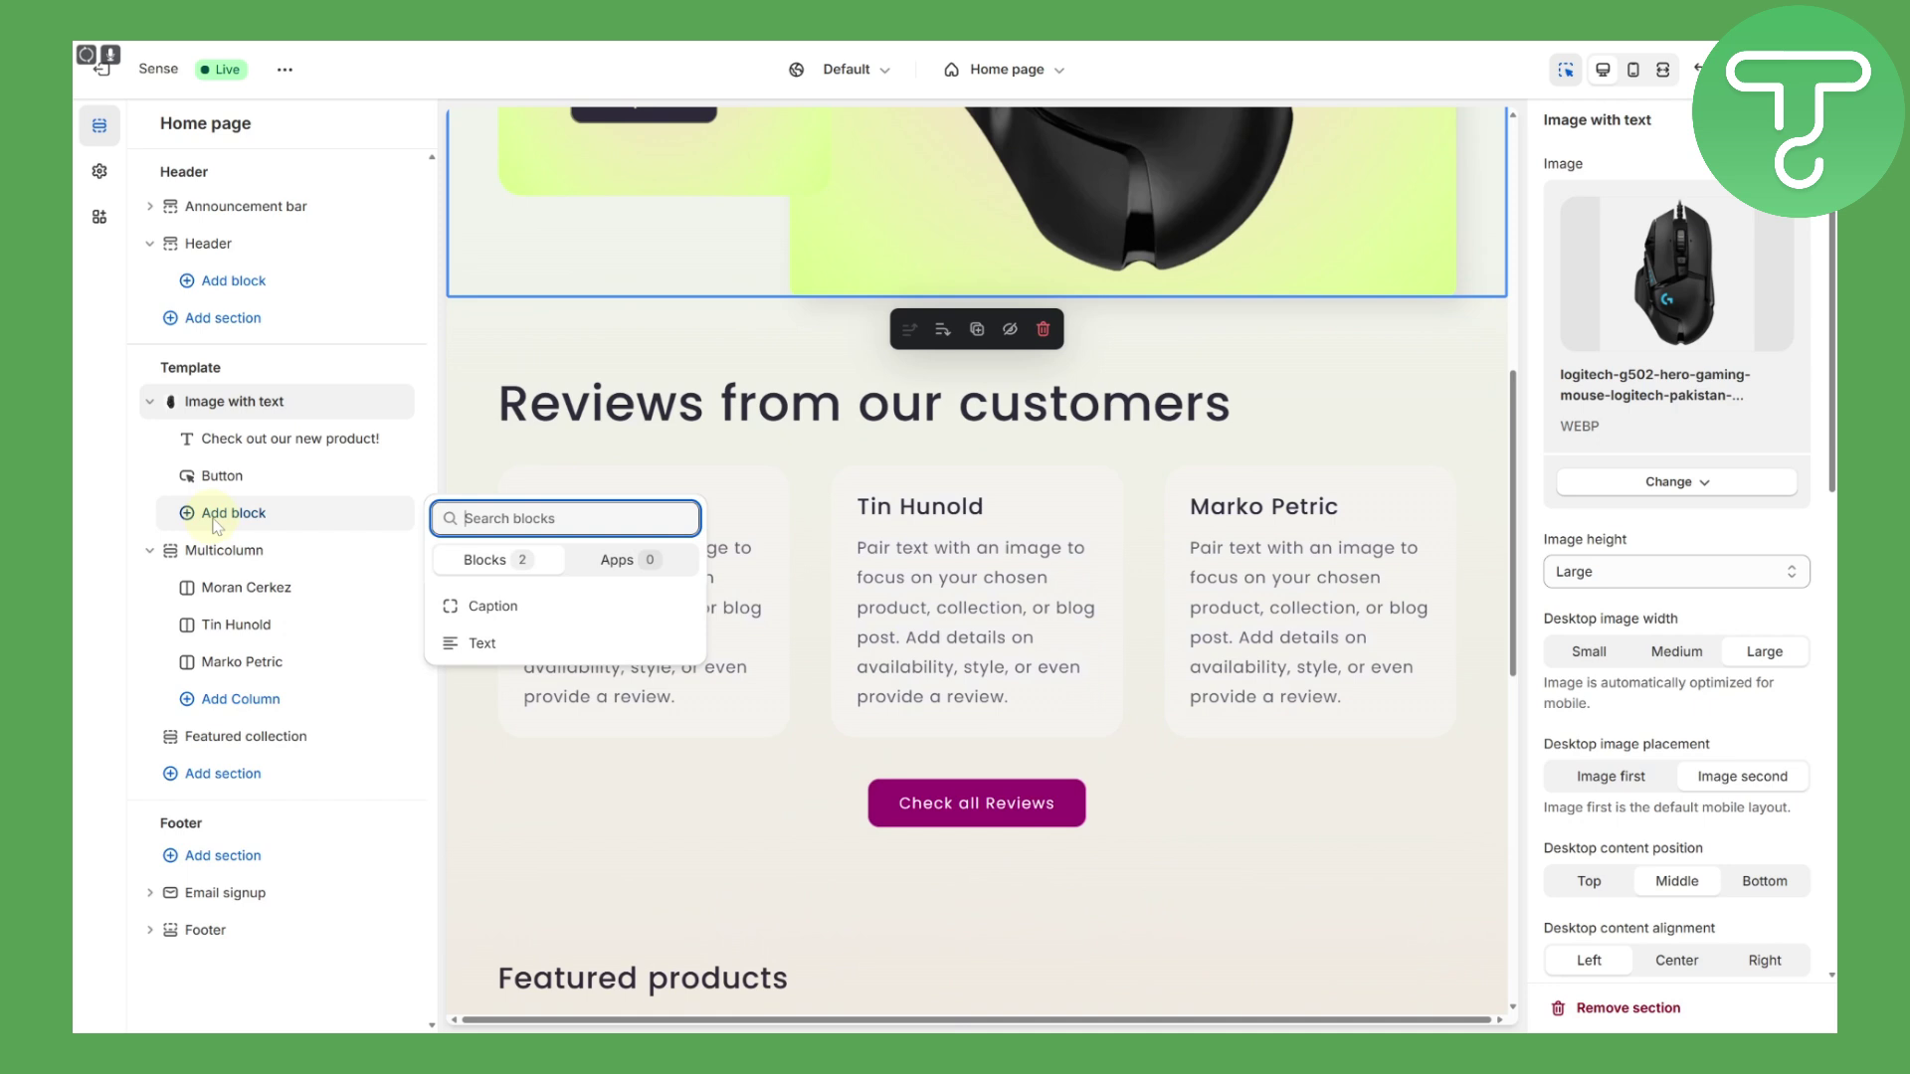
click(507, 571)
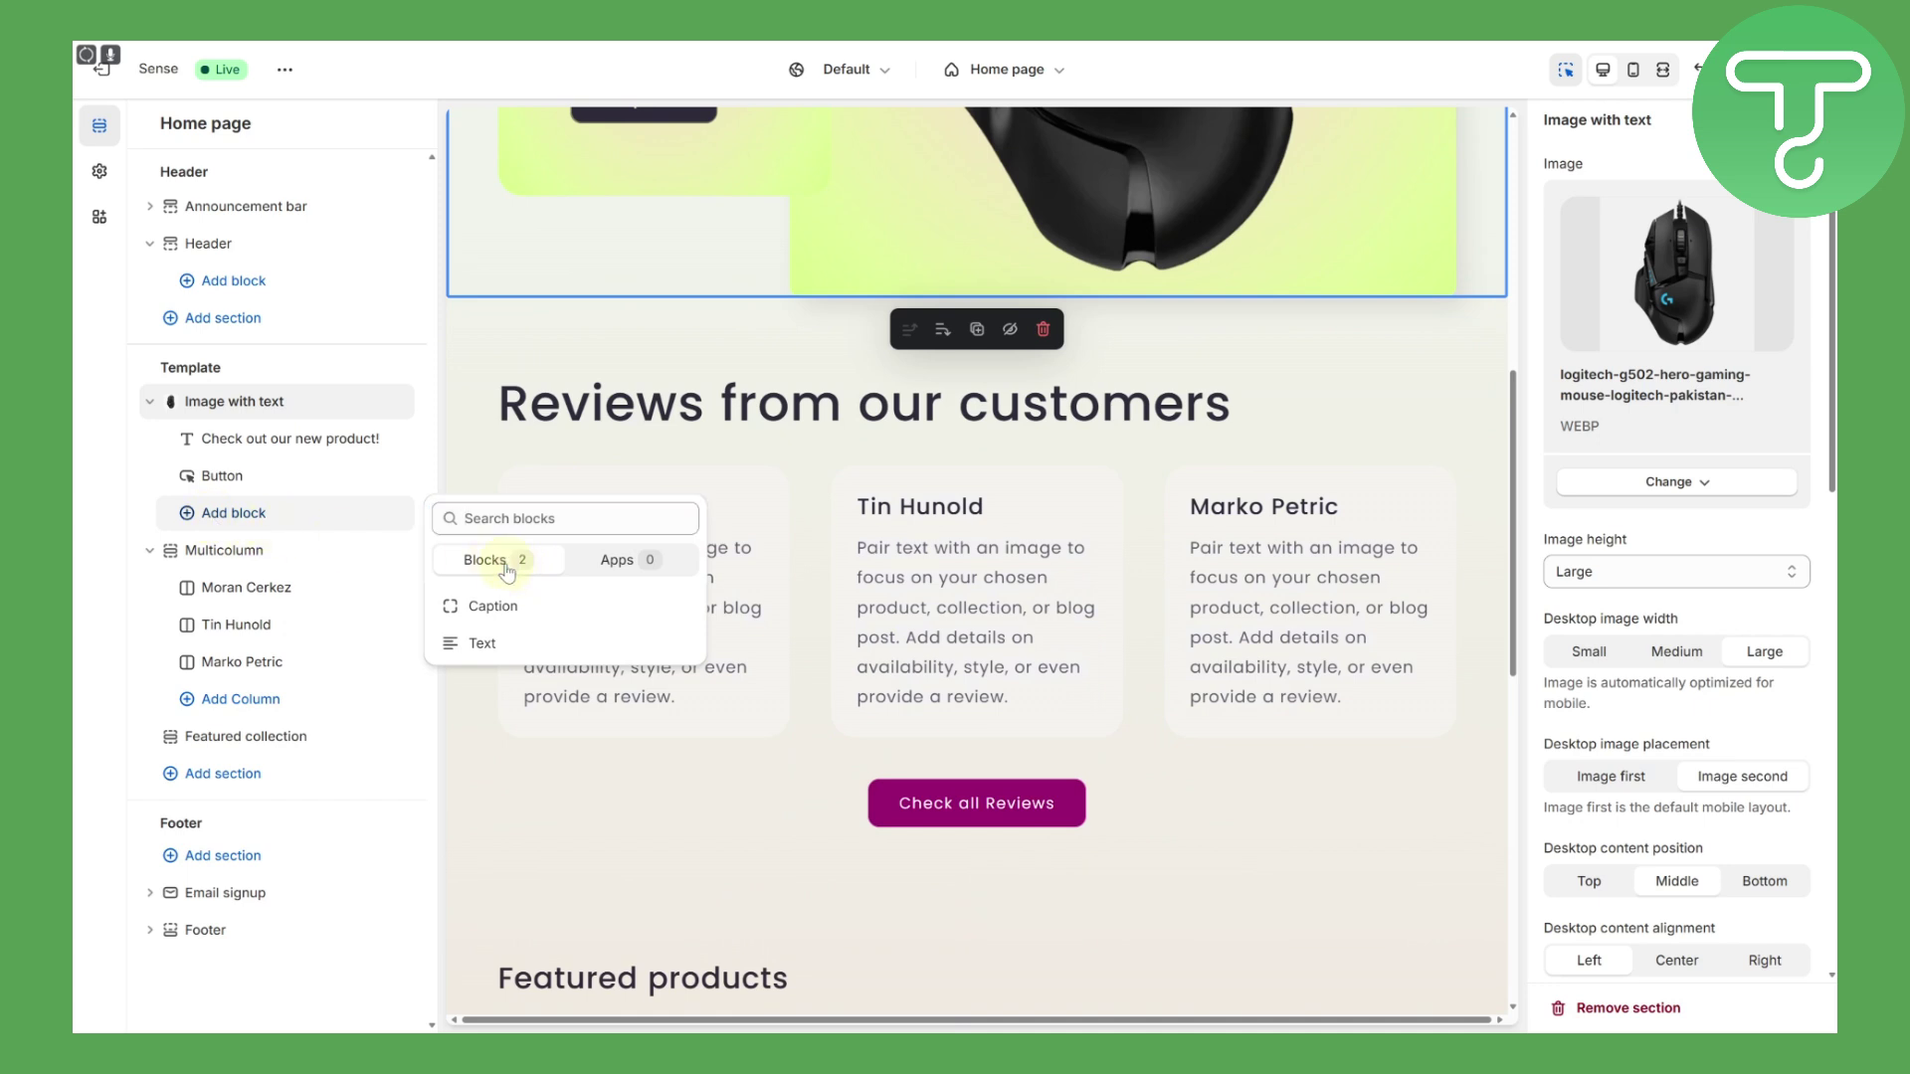
click(697, 354)
Step: Inspect the Featured collection section and the Email form block
scroll(945, 664, down, 3)
click(841, 634)
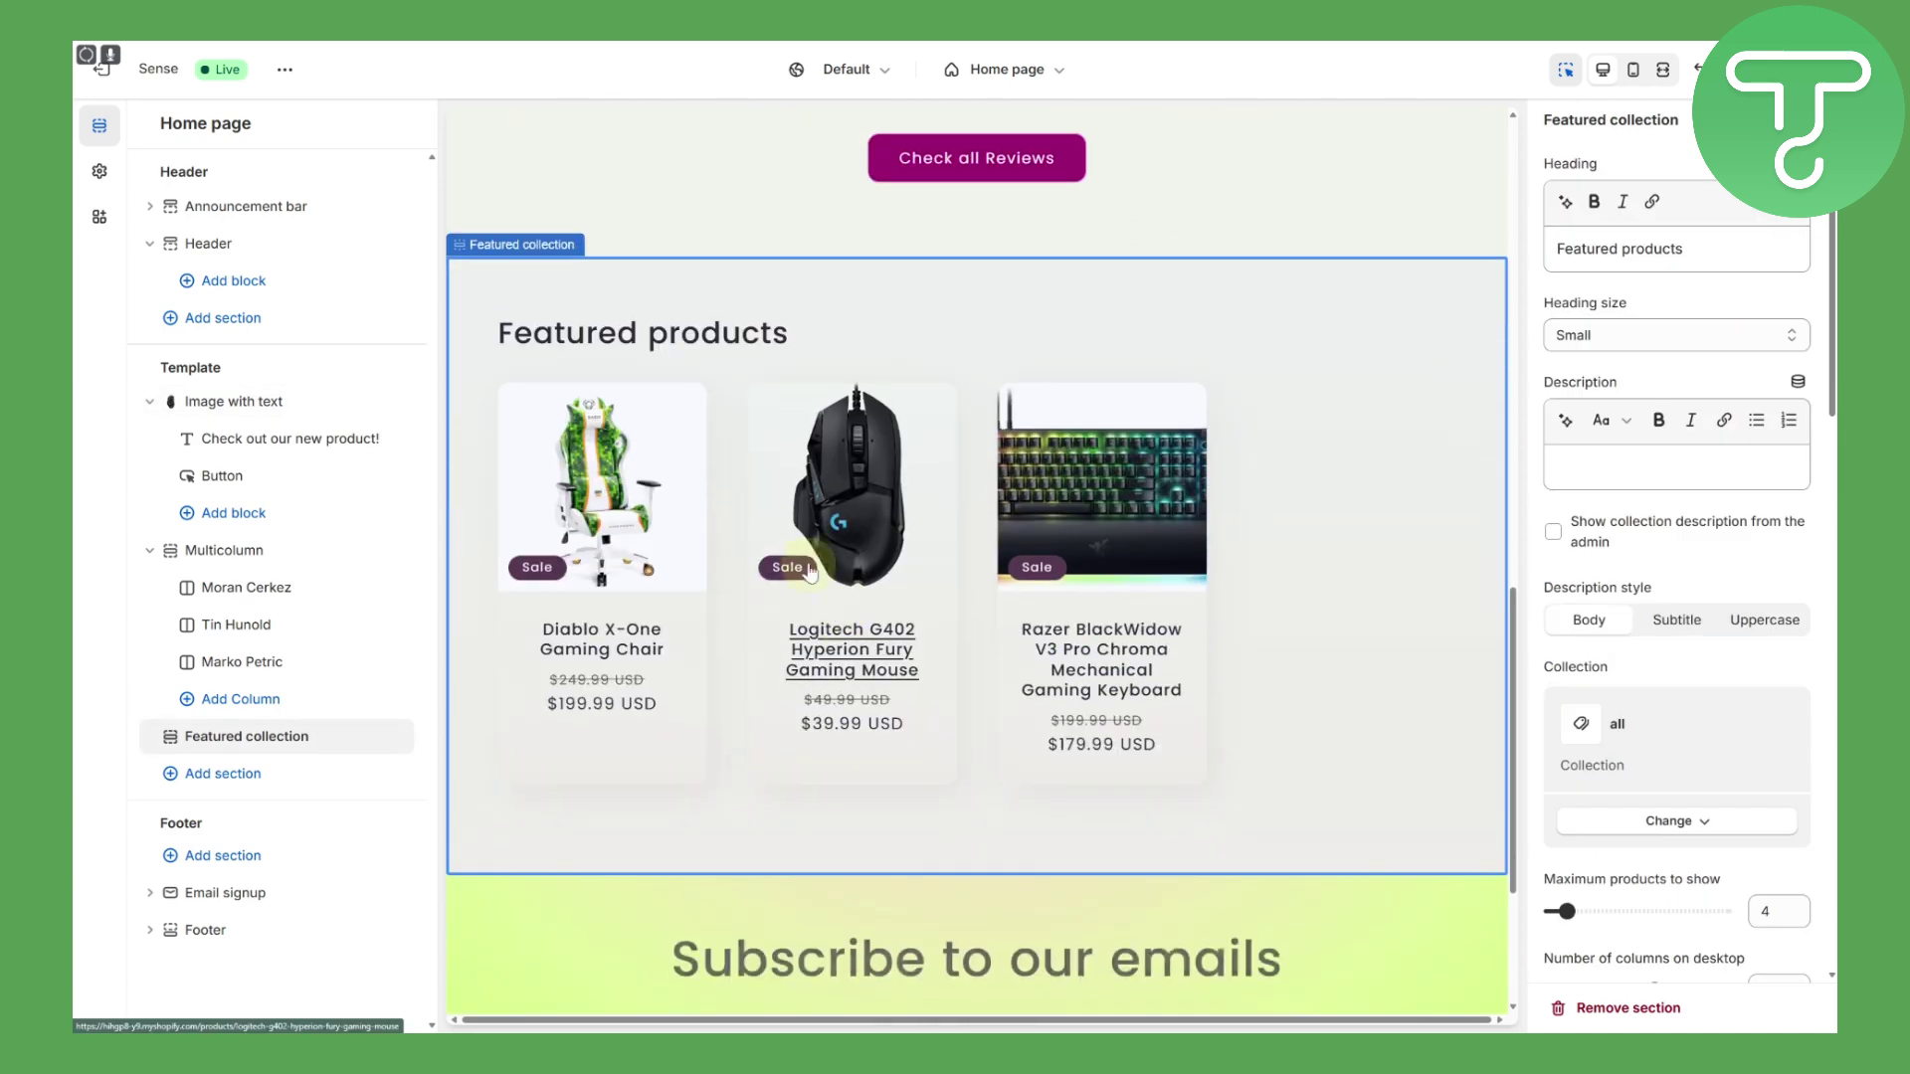
scroll(815, 662, down, 3)
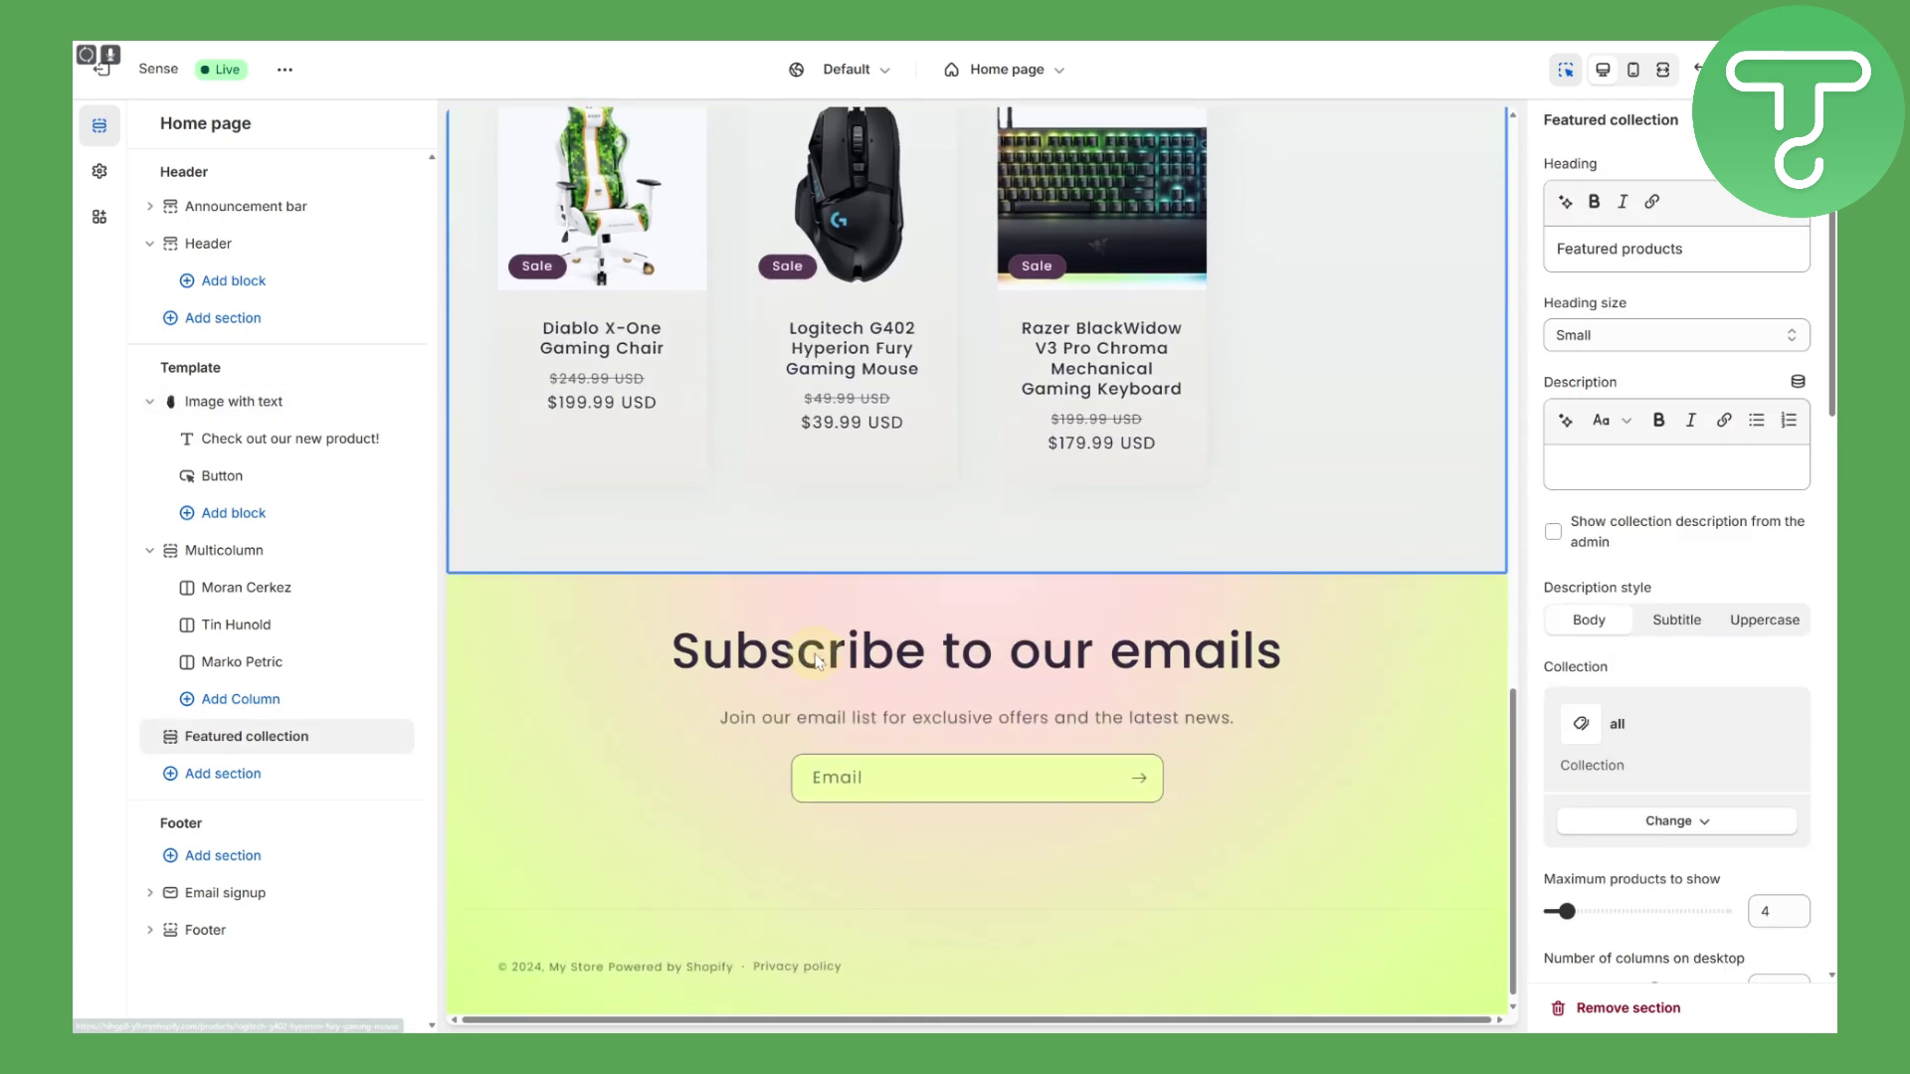
click(1084, 774)
click(1091, 773)
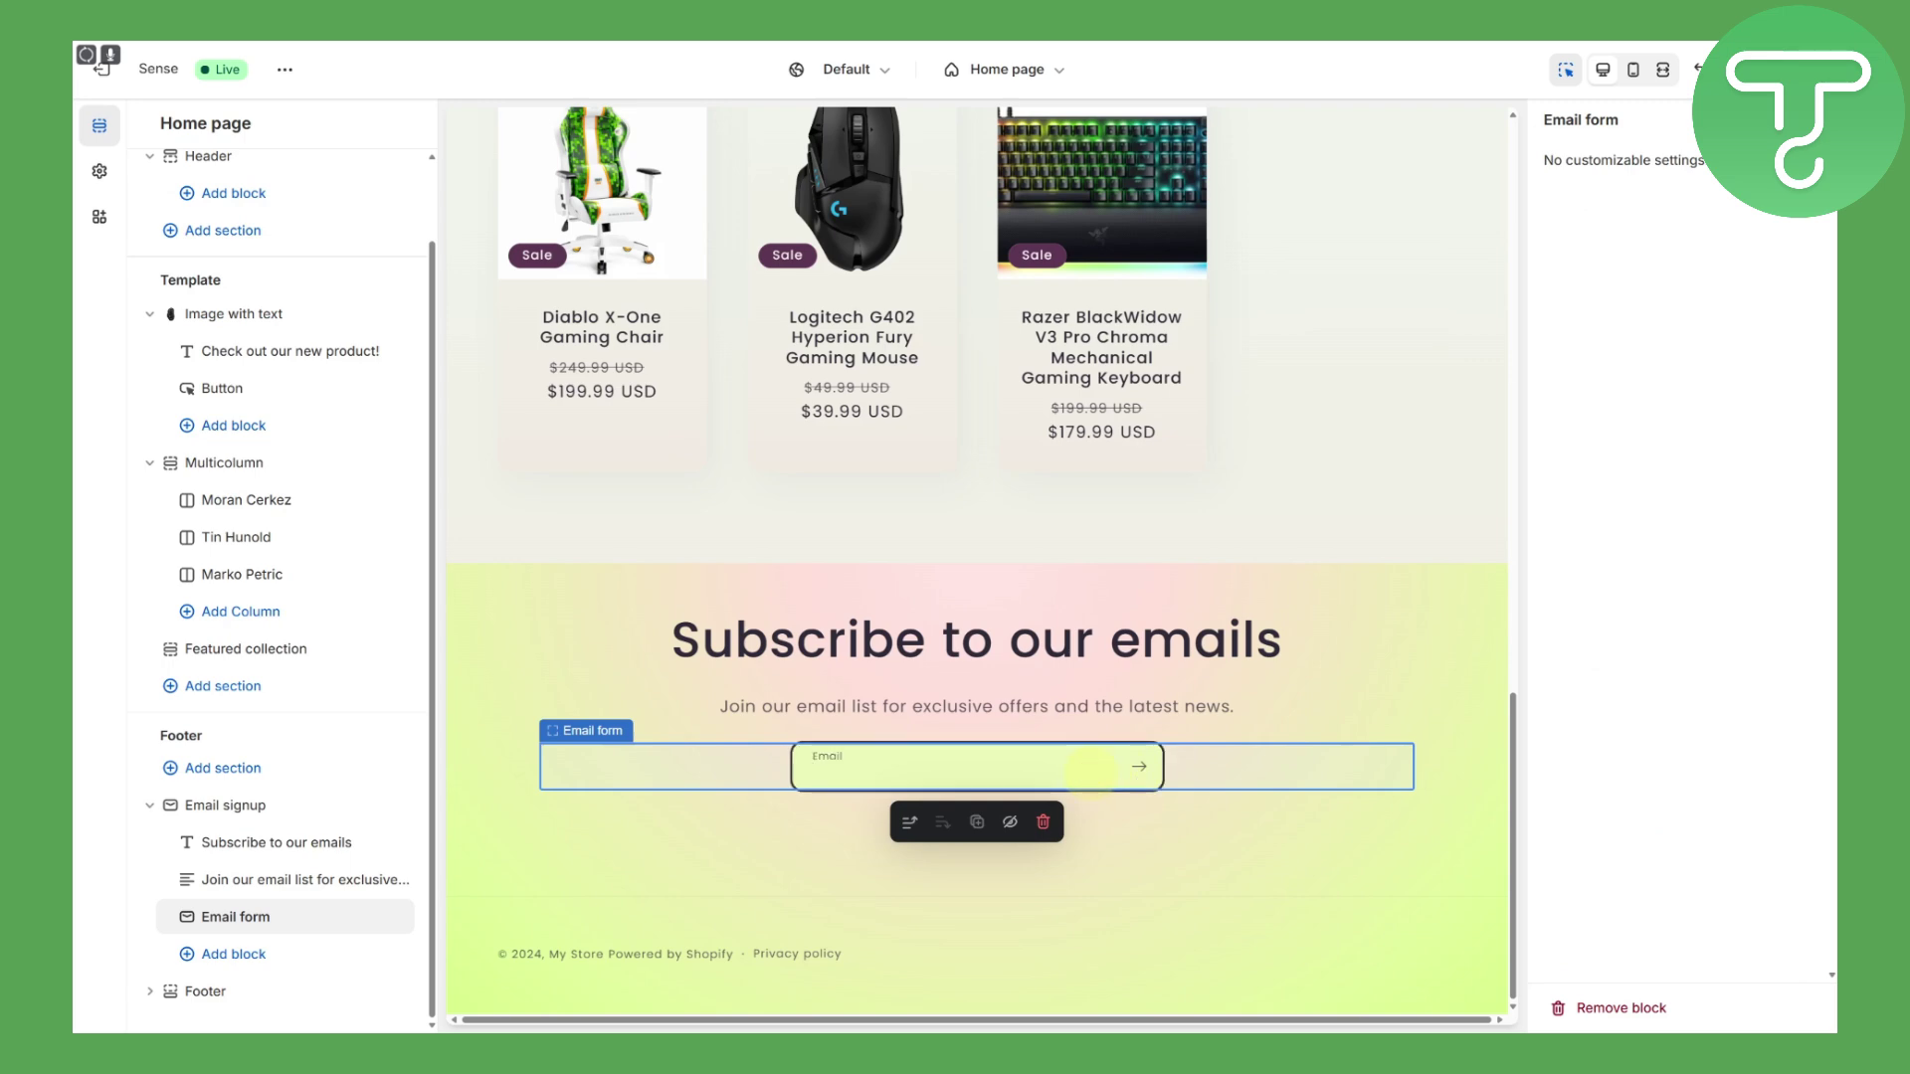
Step: Select the Reviews from our customers multicolumn section to show its settings
scroll(1090, 773, up, 10)
scroll(1084, 760, up, 5)
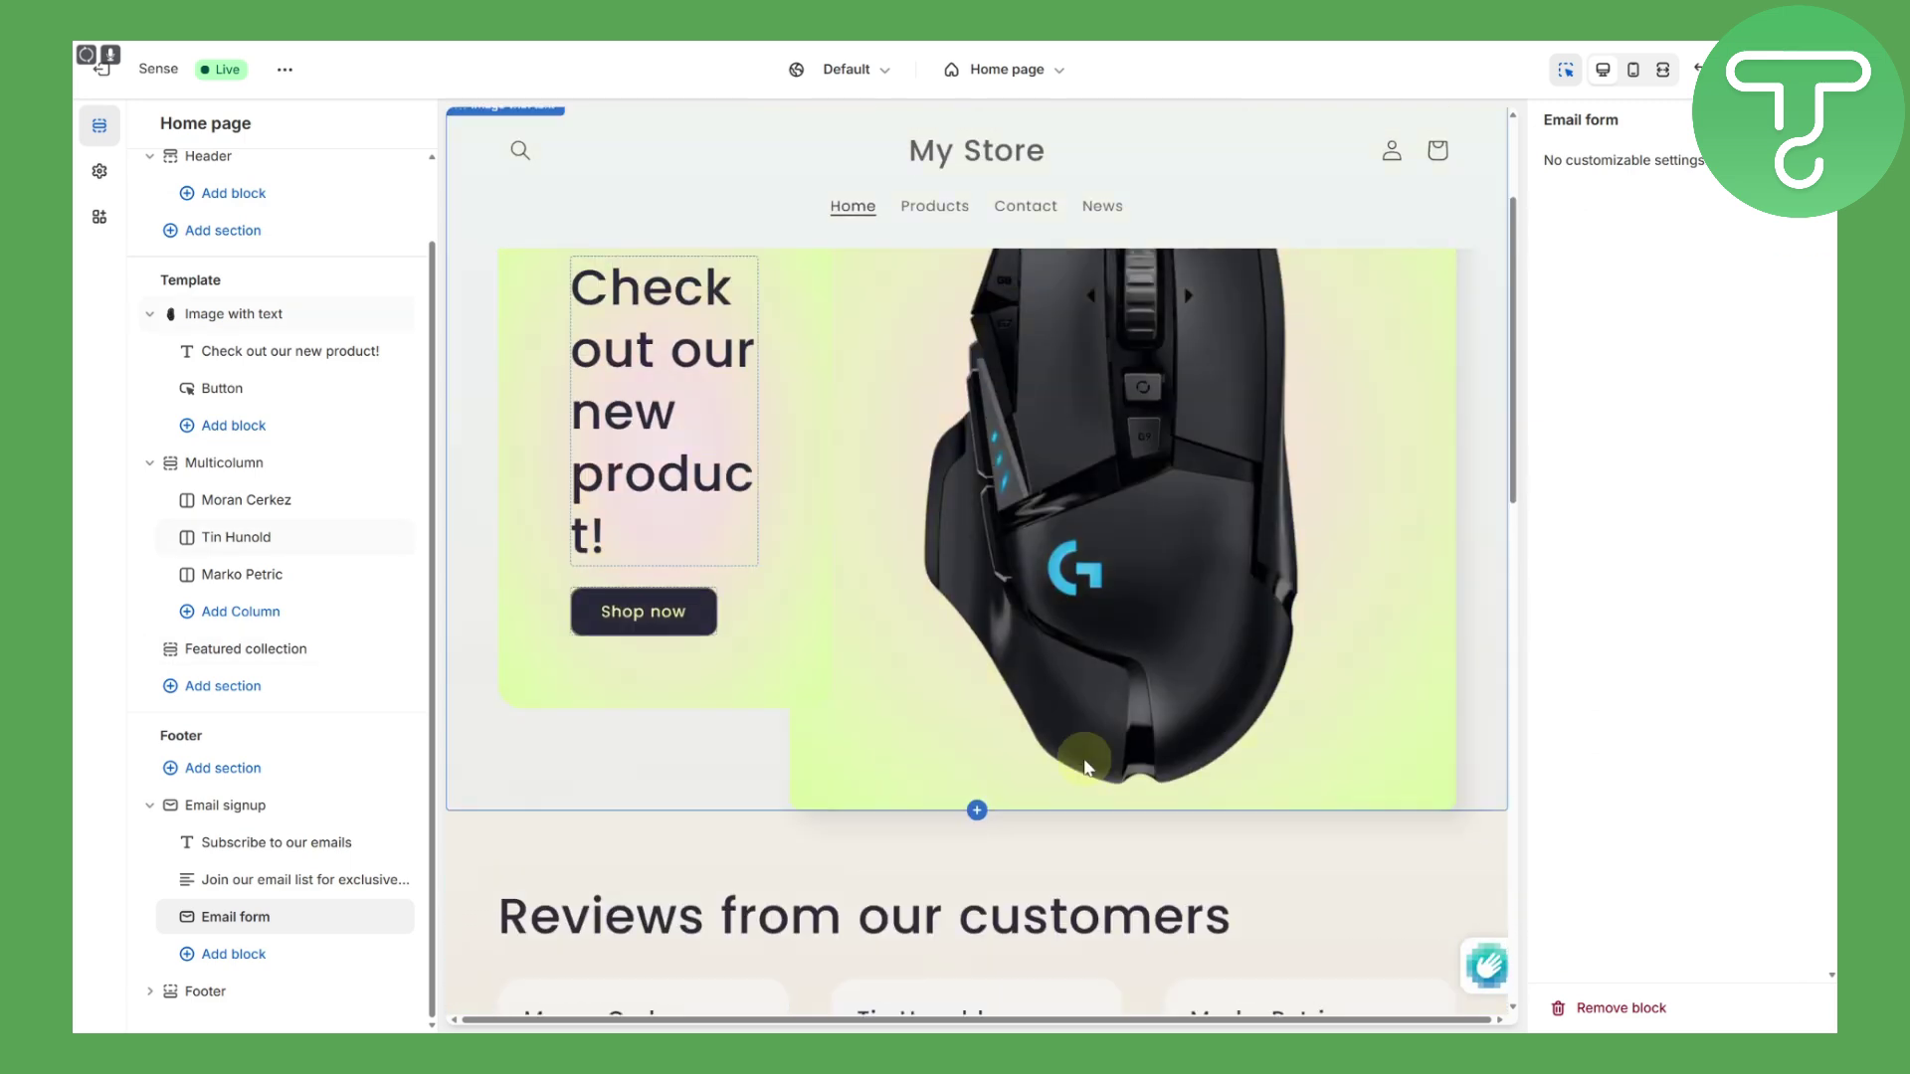
scroll(1088, 733, down, 6)
click(987, 700)
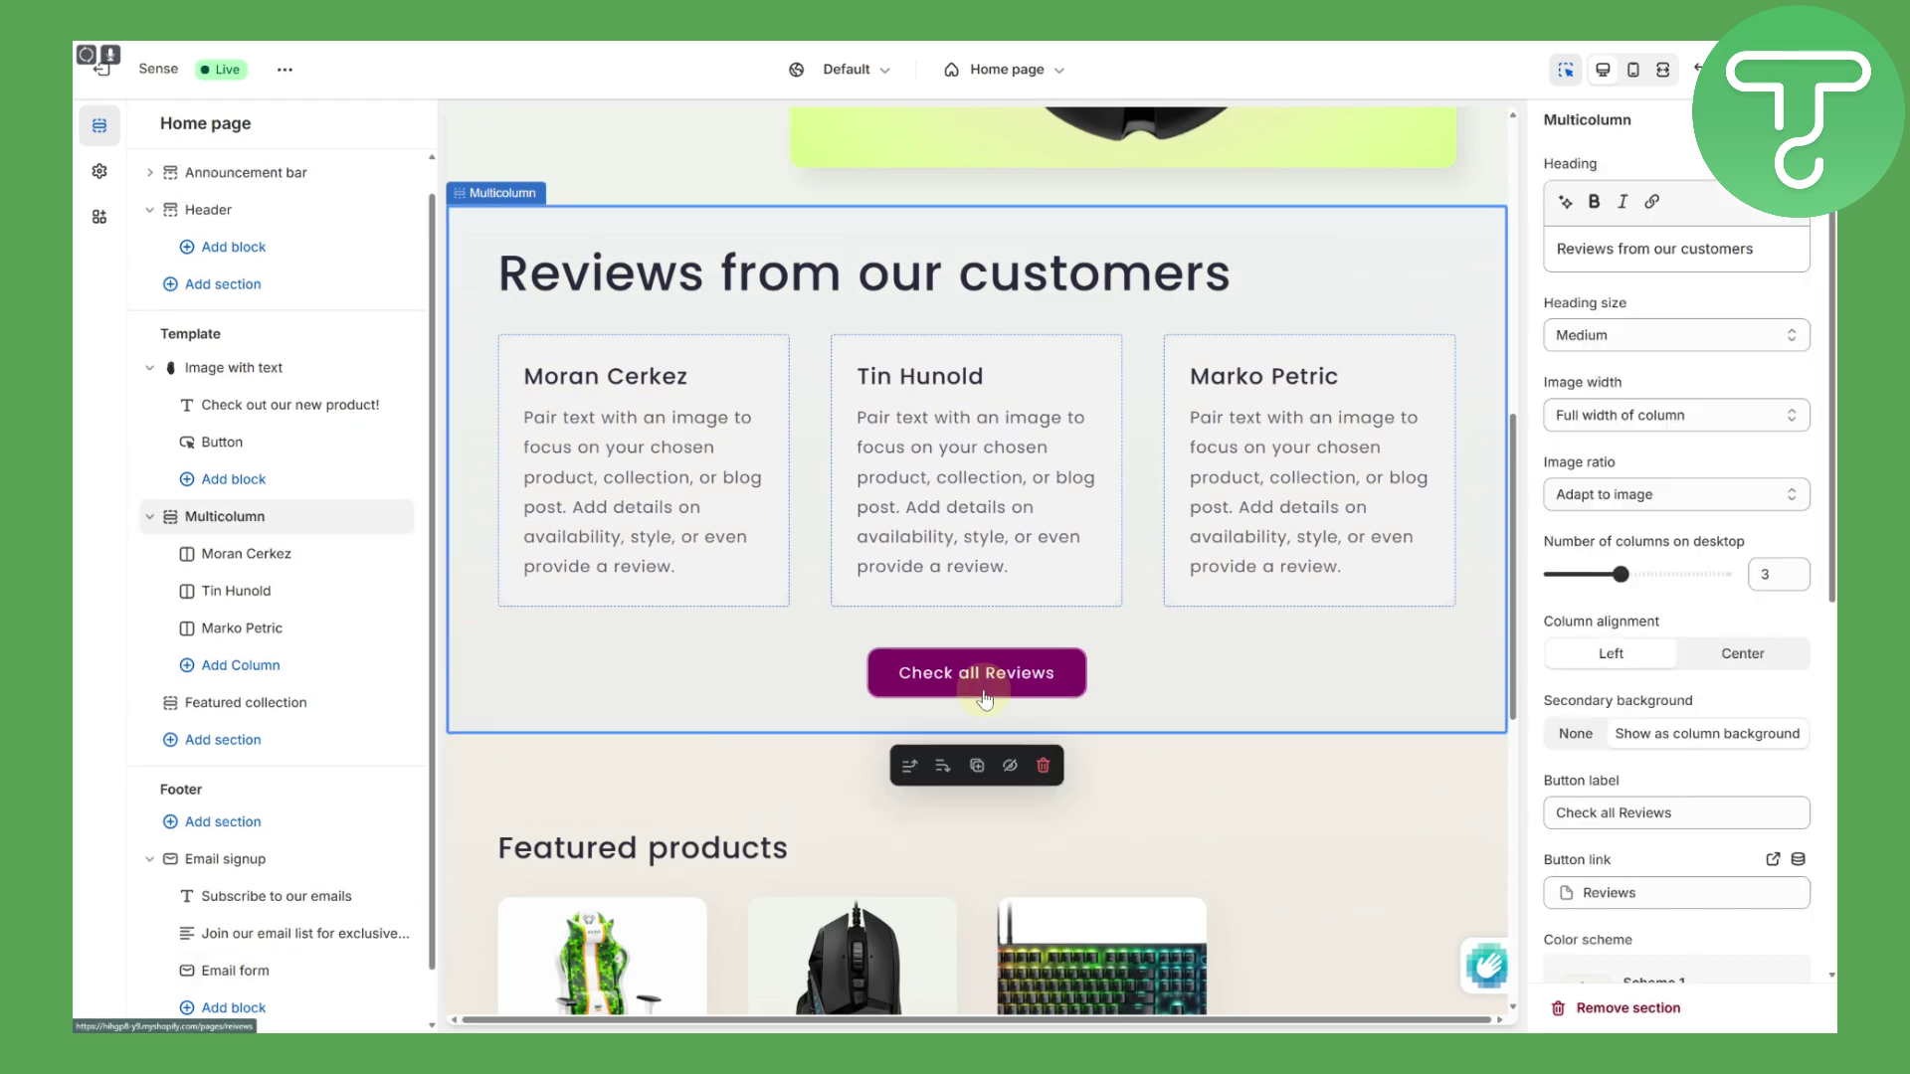
click(981, 695)
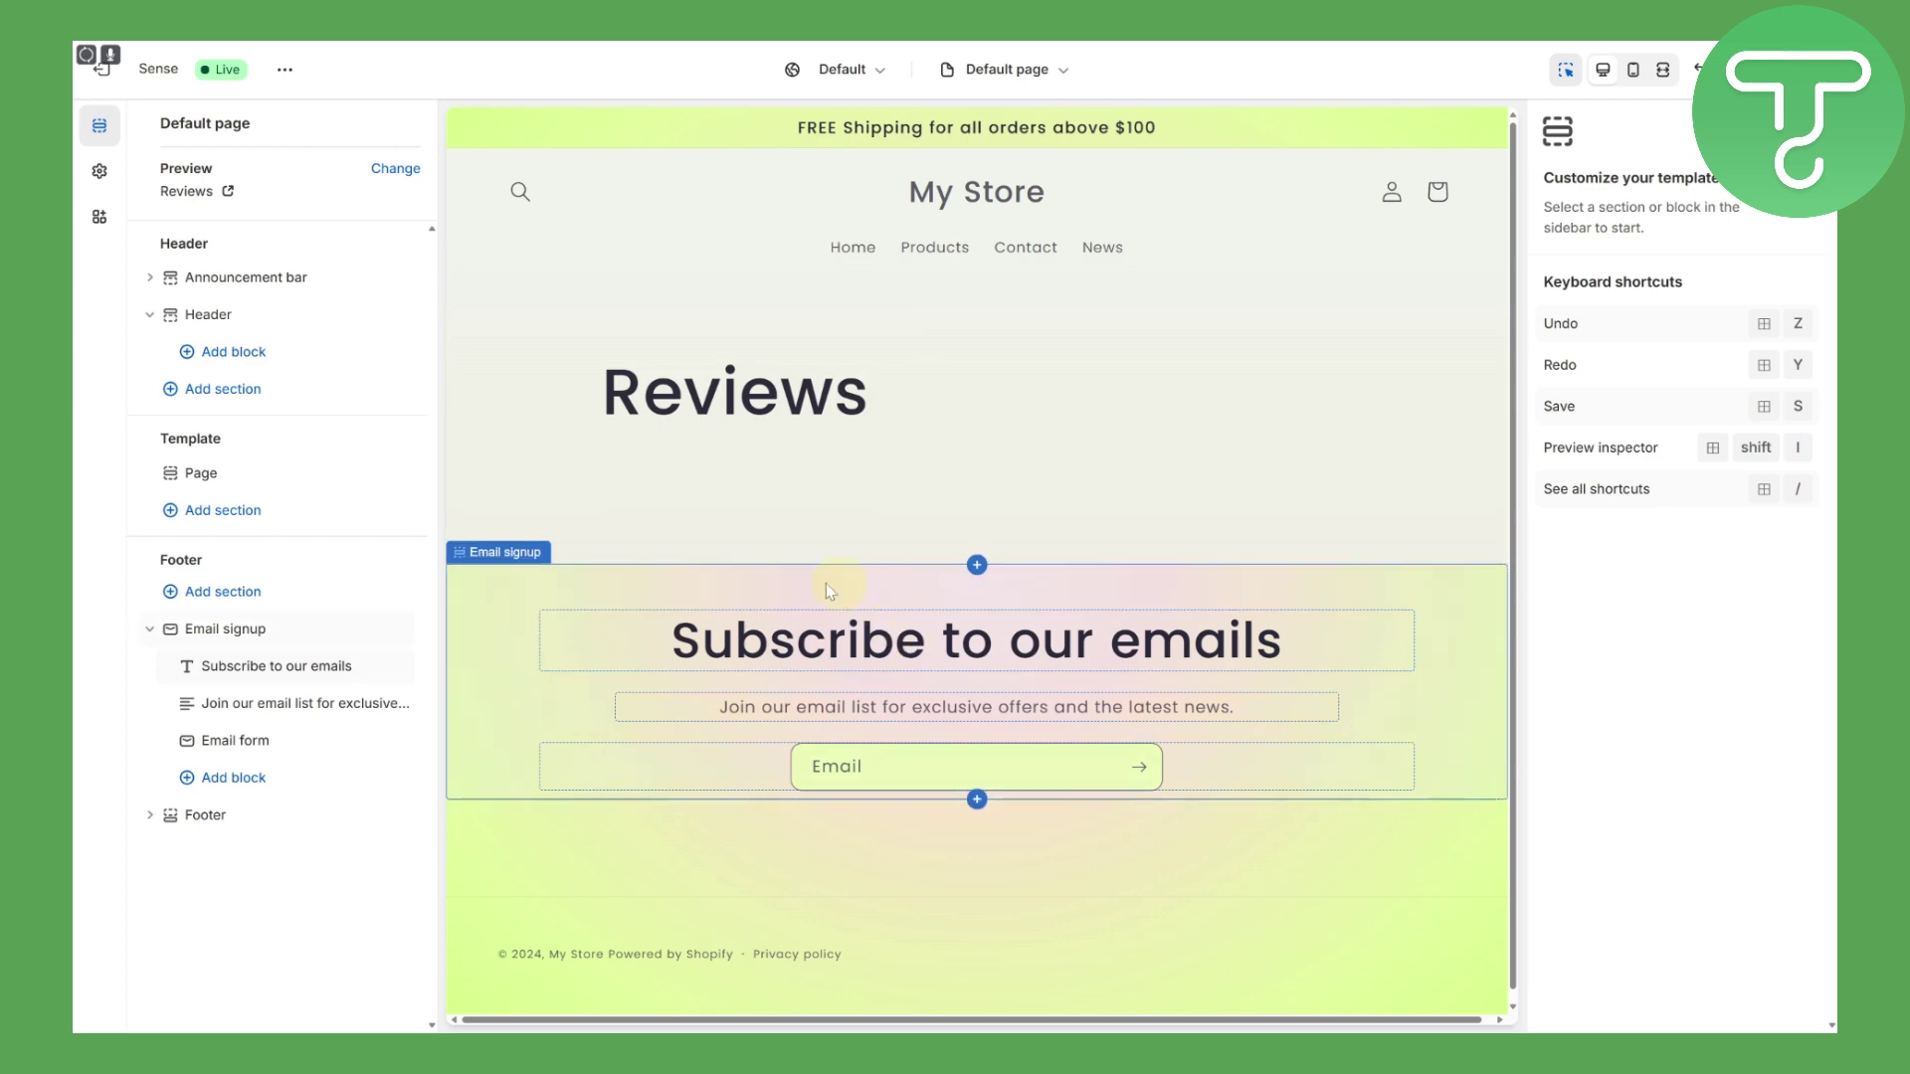
scroll(925, 509, down, 1)
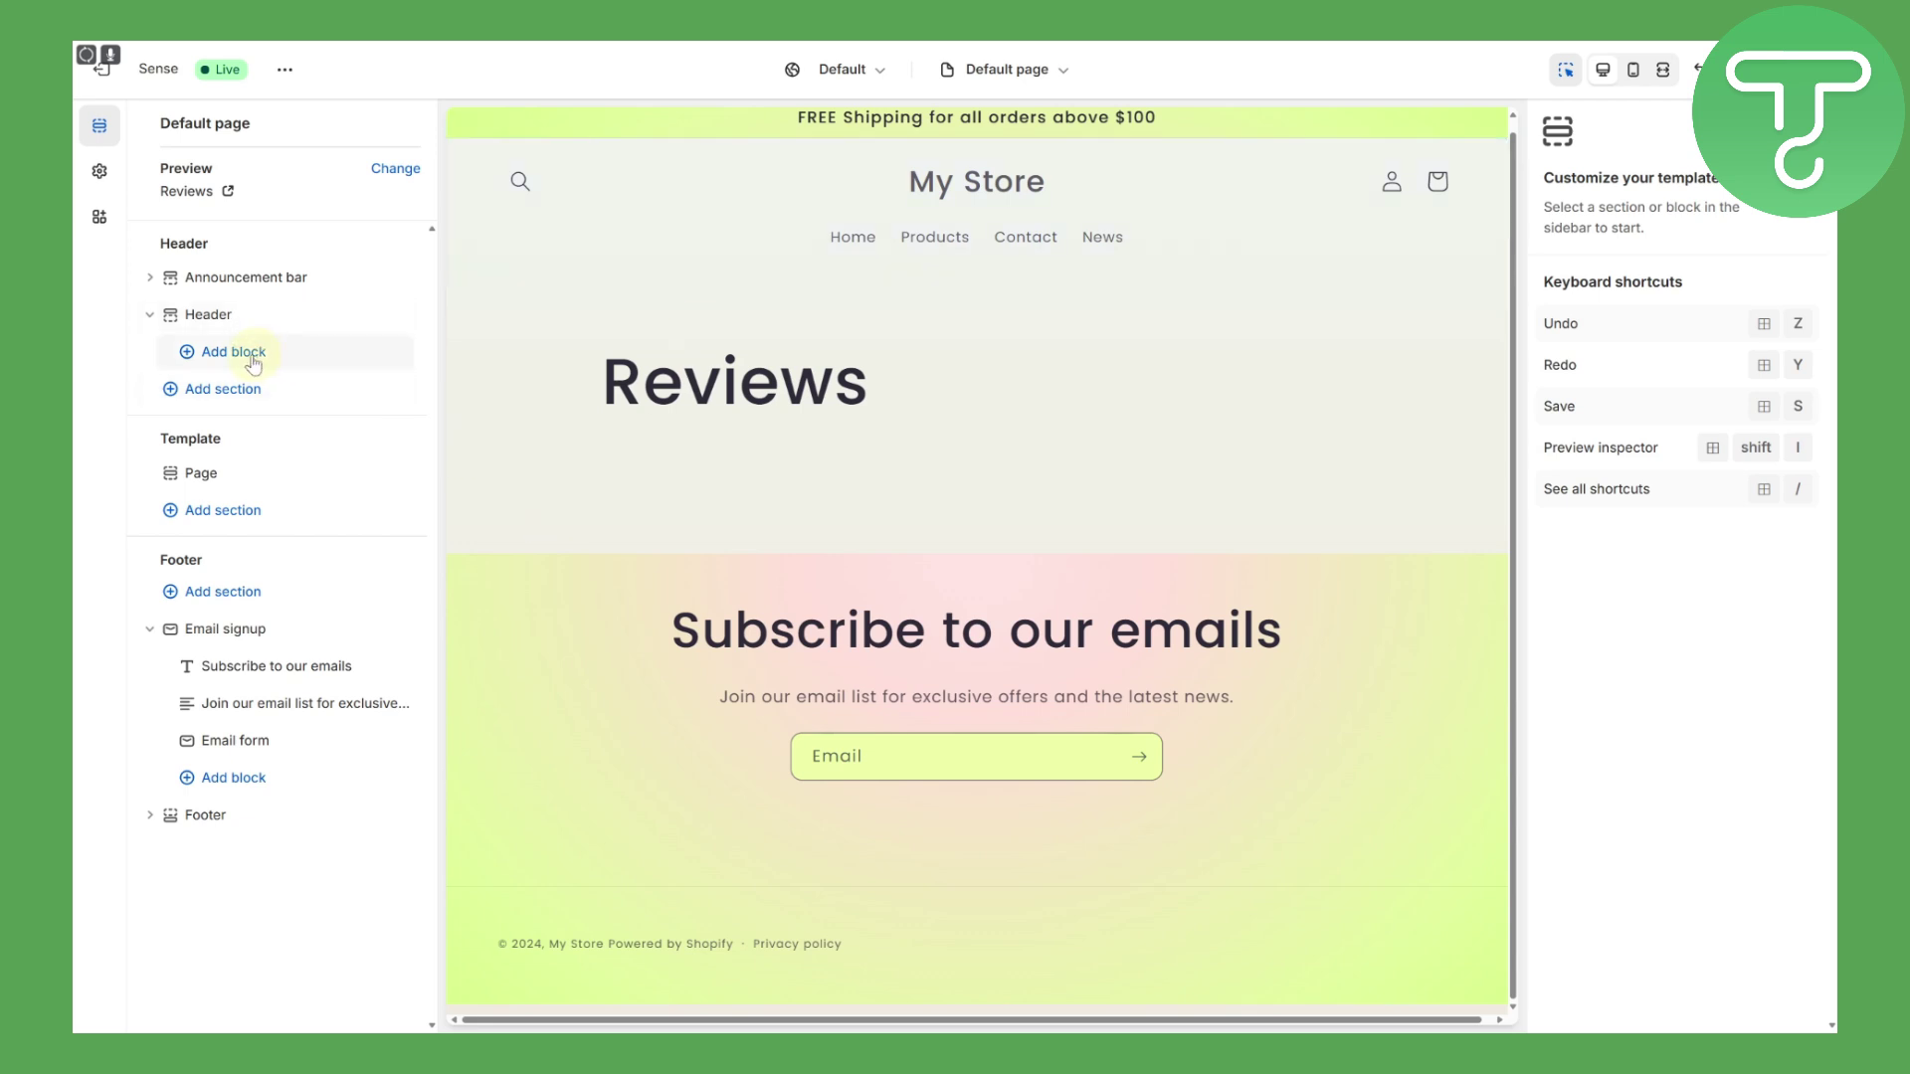
click(861, 249)
click(861, 249)
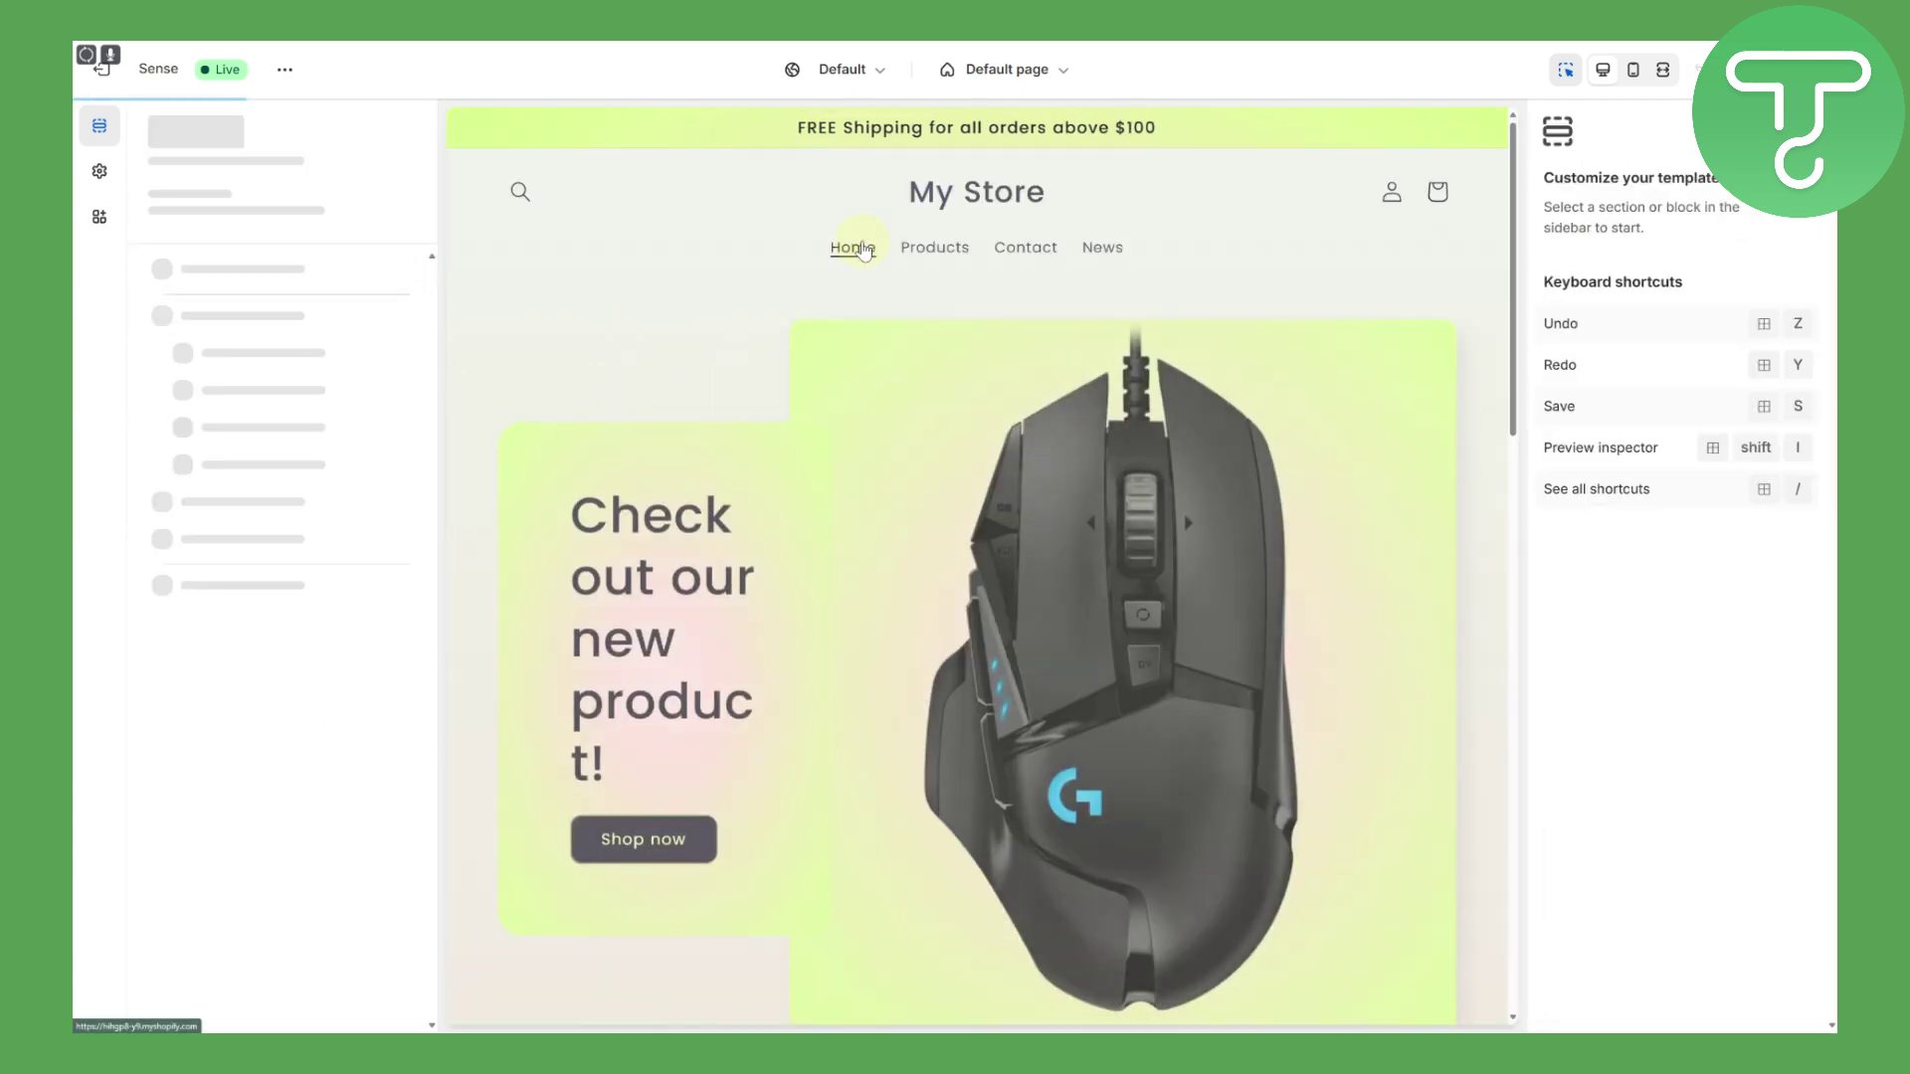
scroll(697, 557, down, 3)
Step: Select the Shop now button block and check its link, leaving it on All products
click(630, 557)
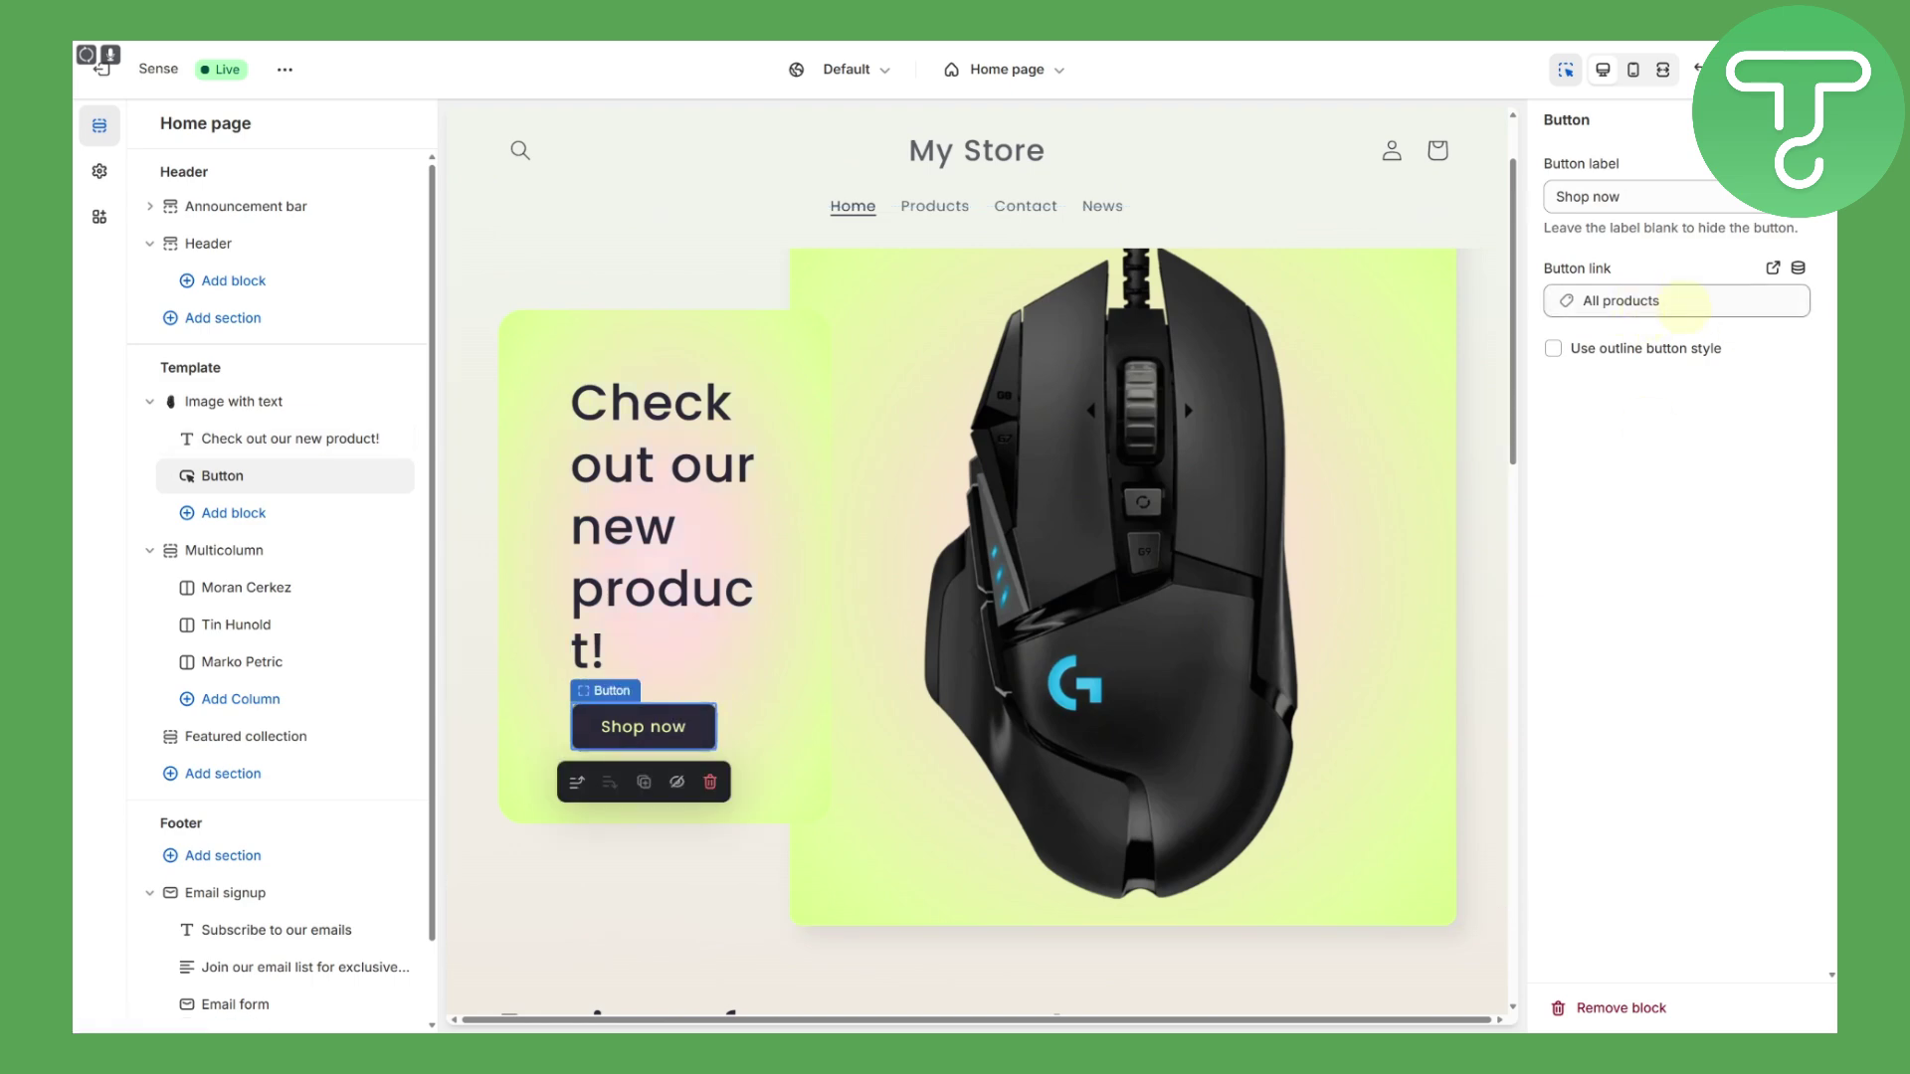
click(1689, 304)
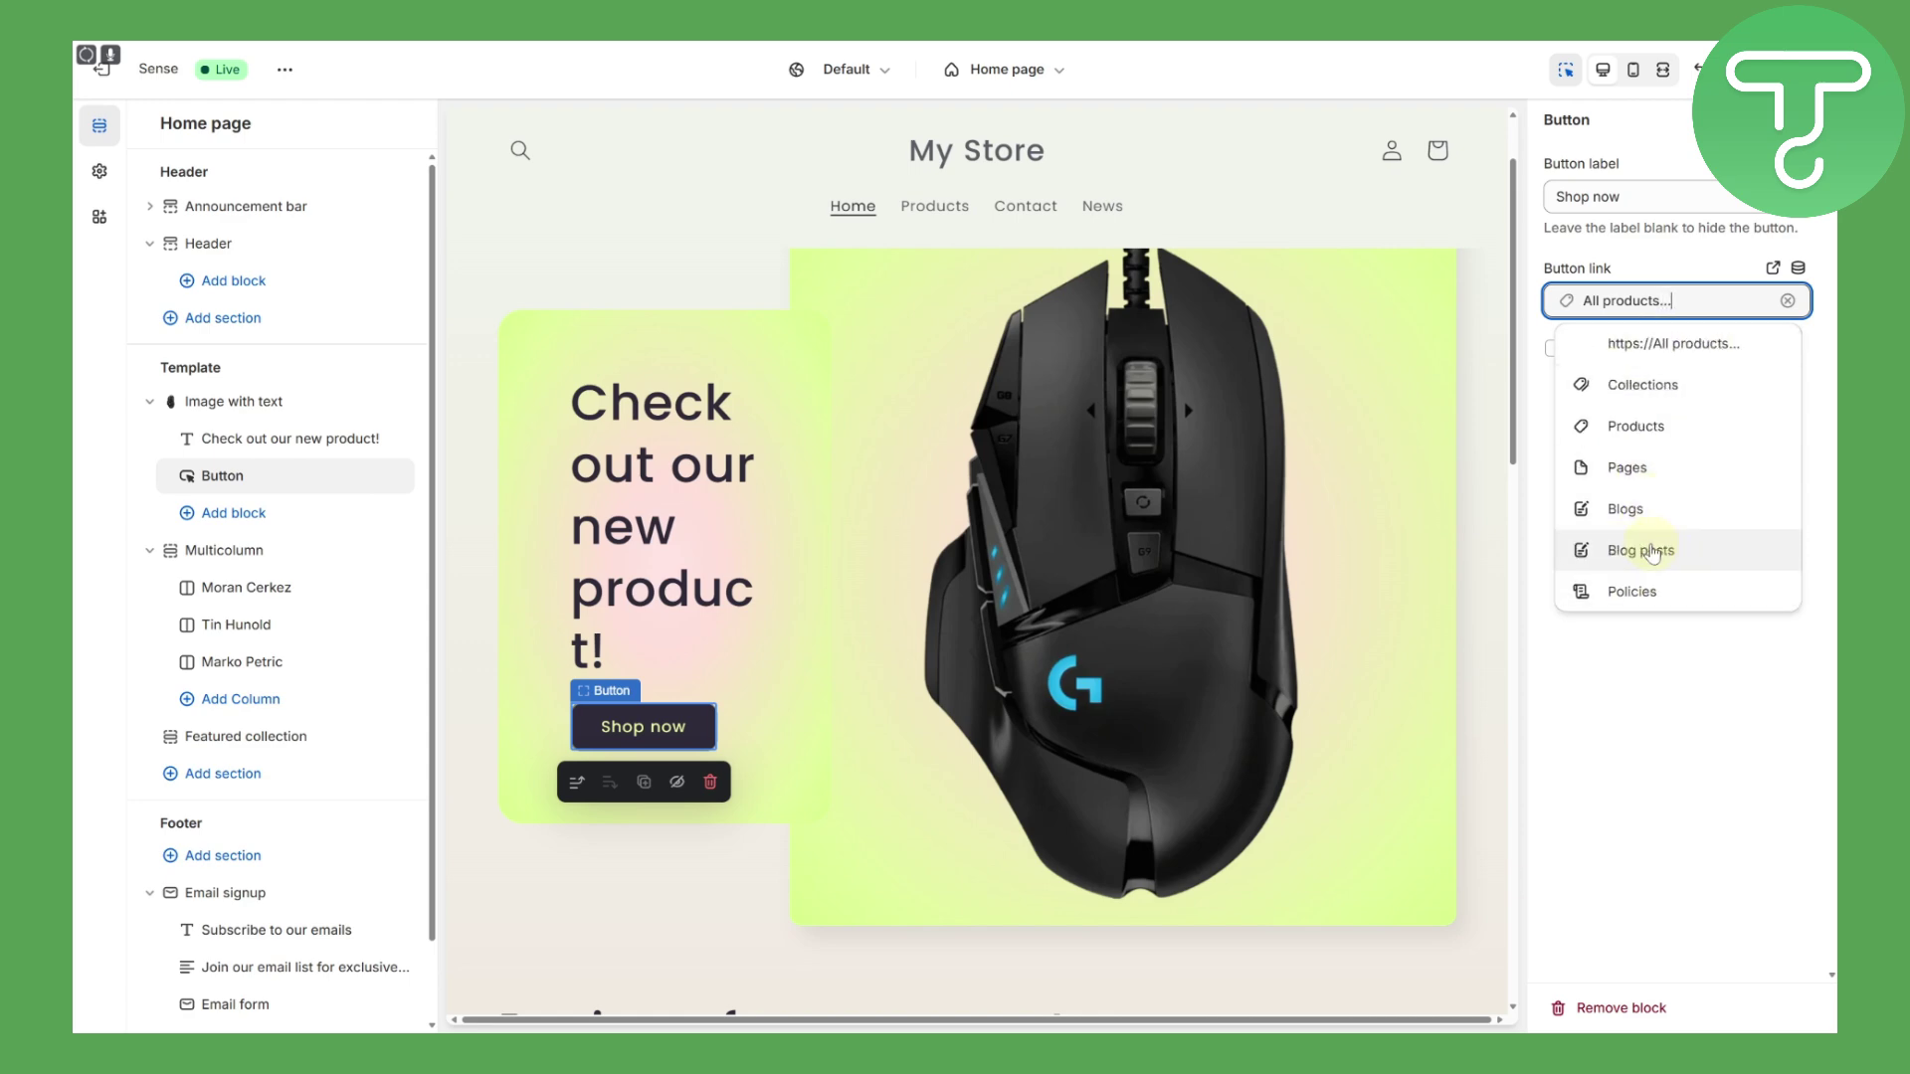
key(Return)
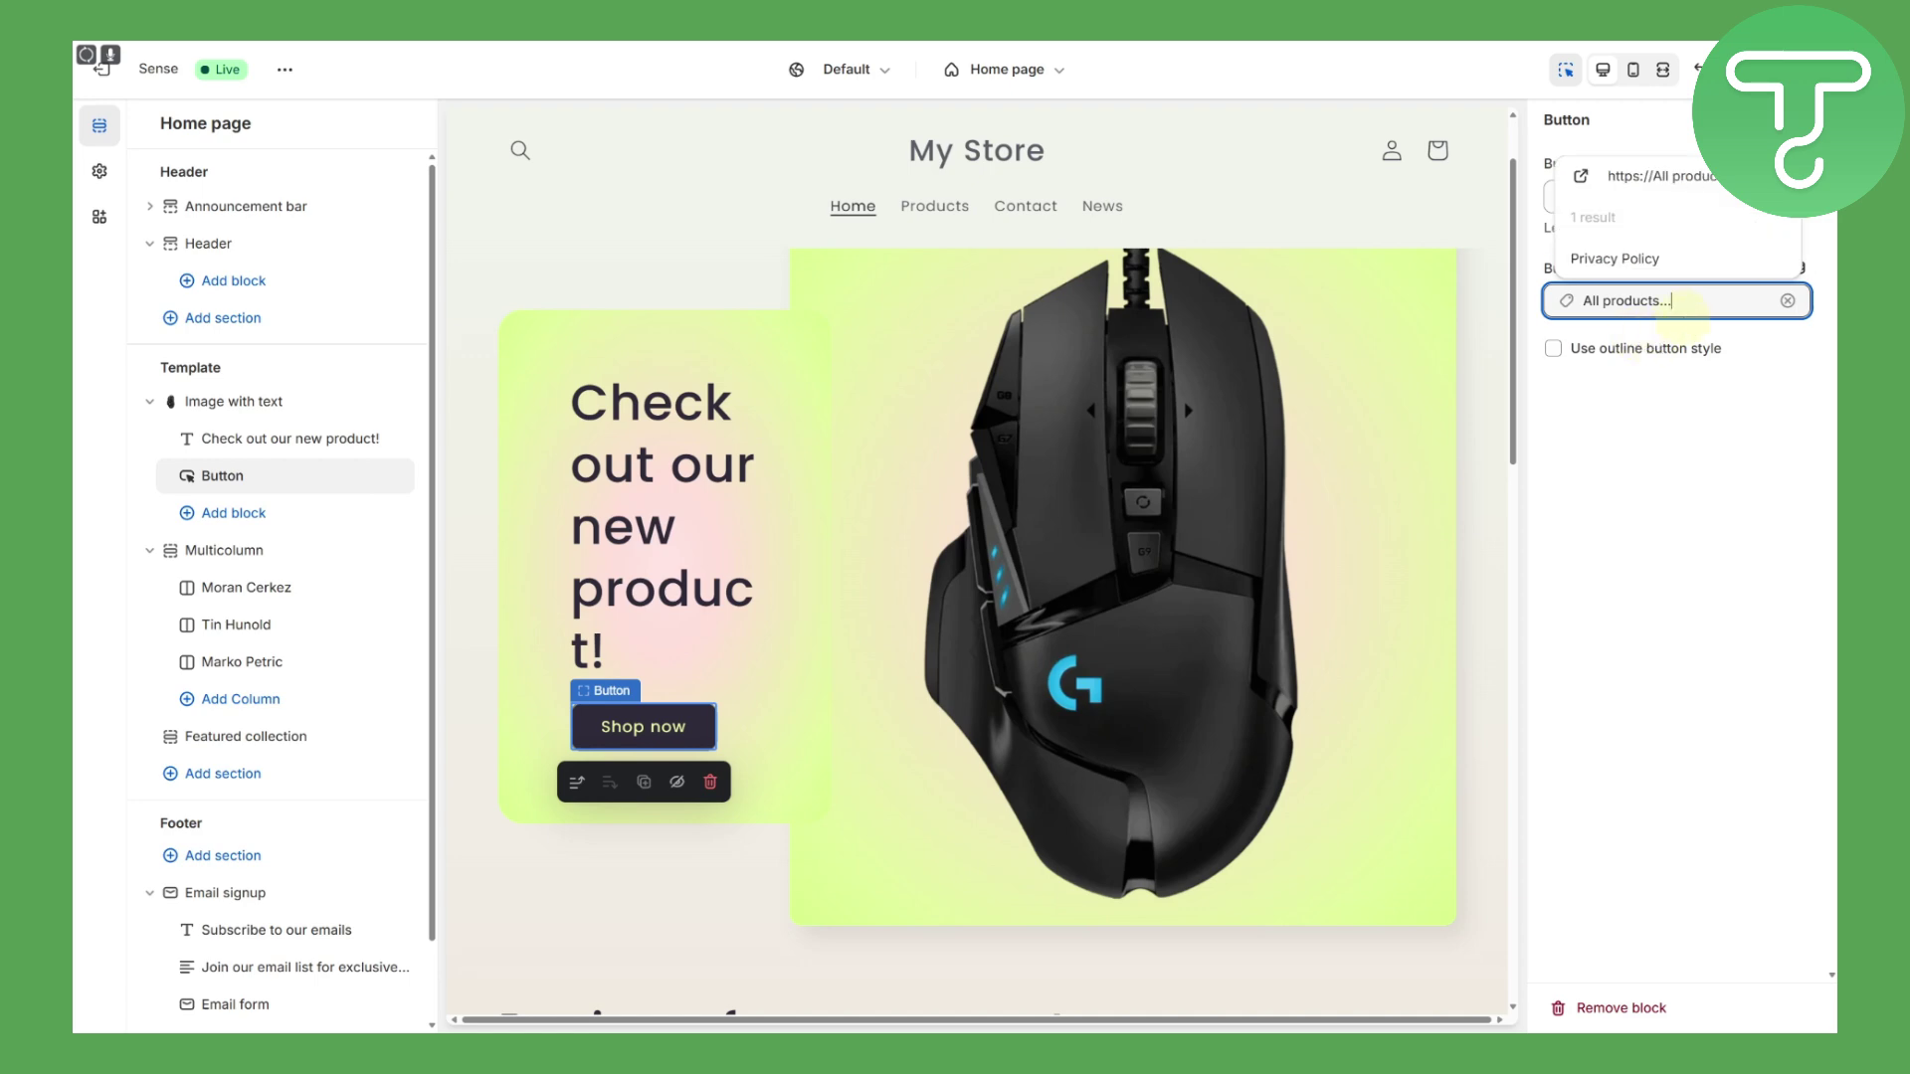
drag(1673, 301, 1659, 301)
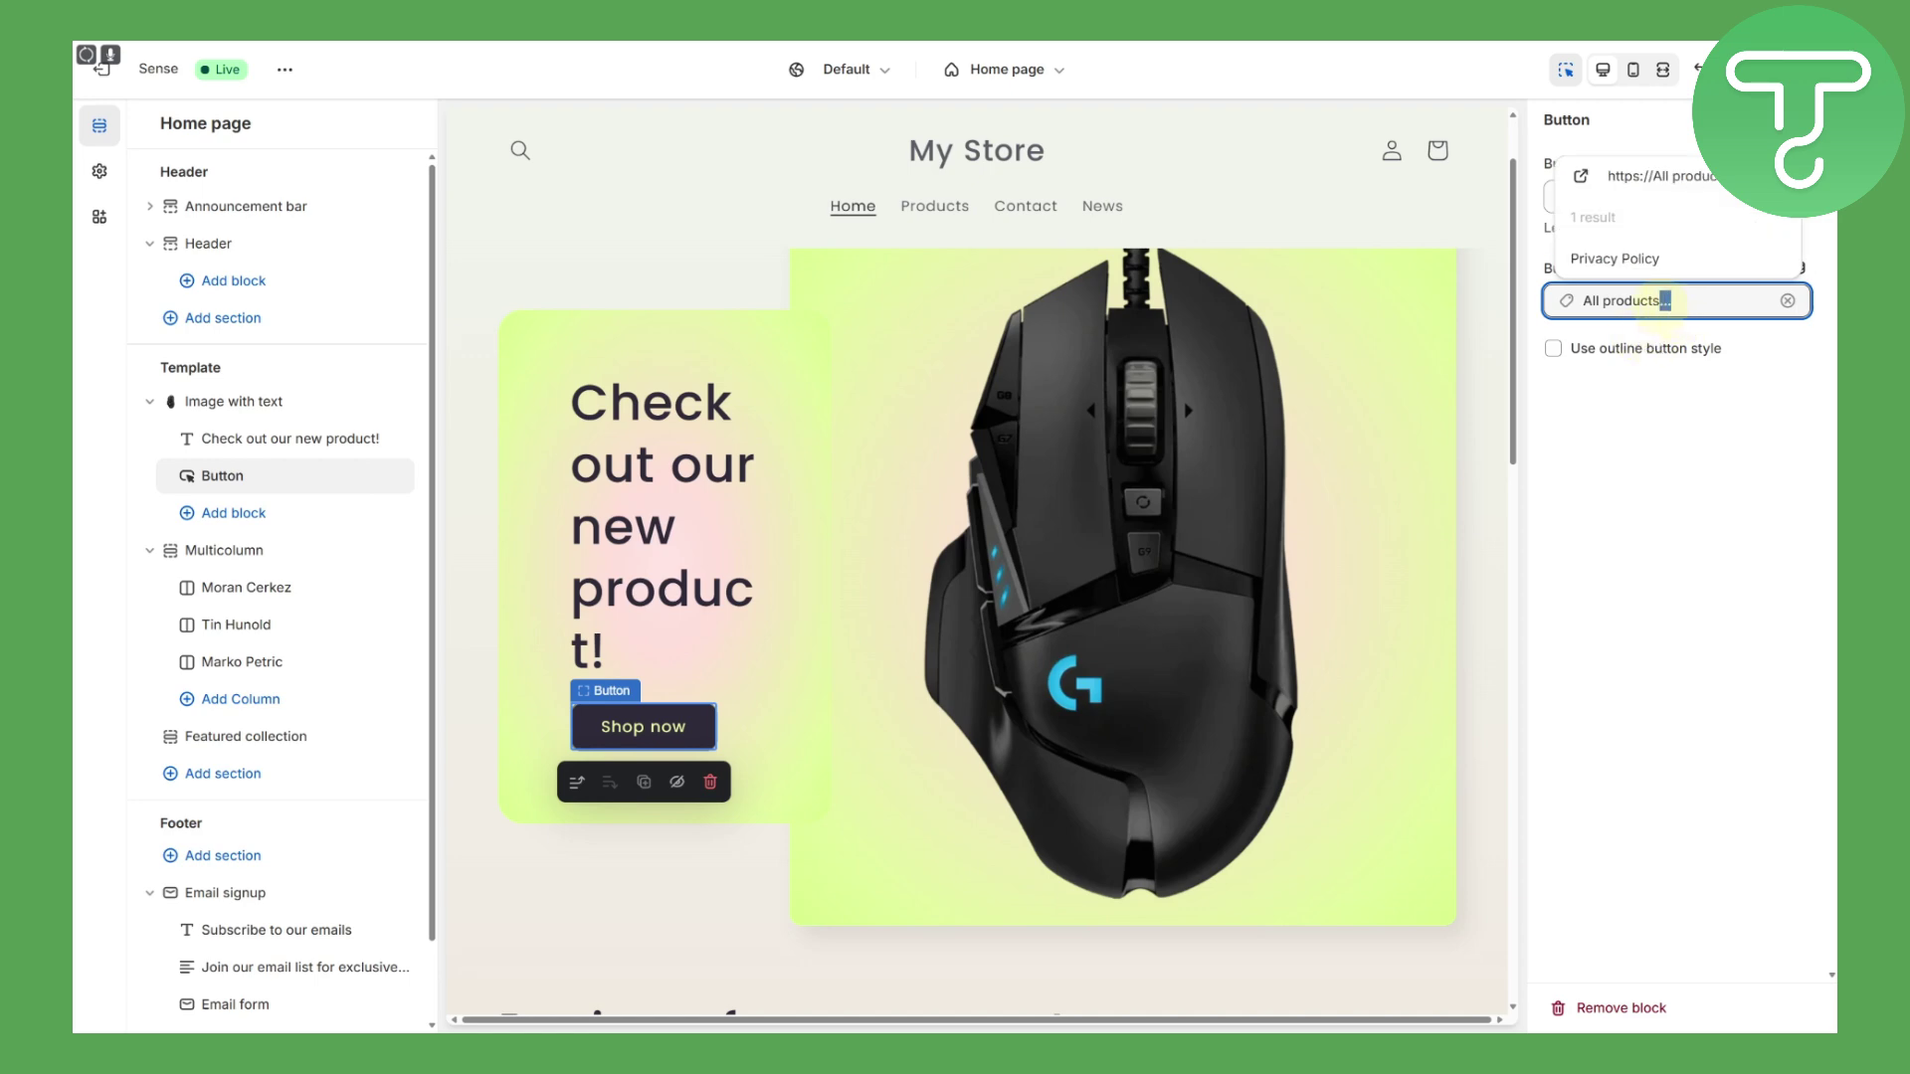
click(1643, 553)
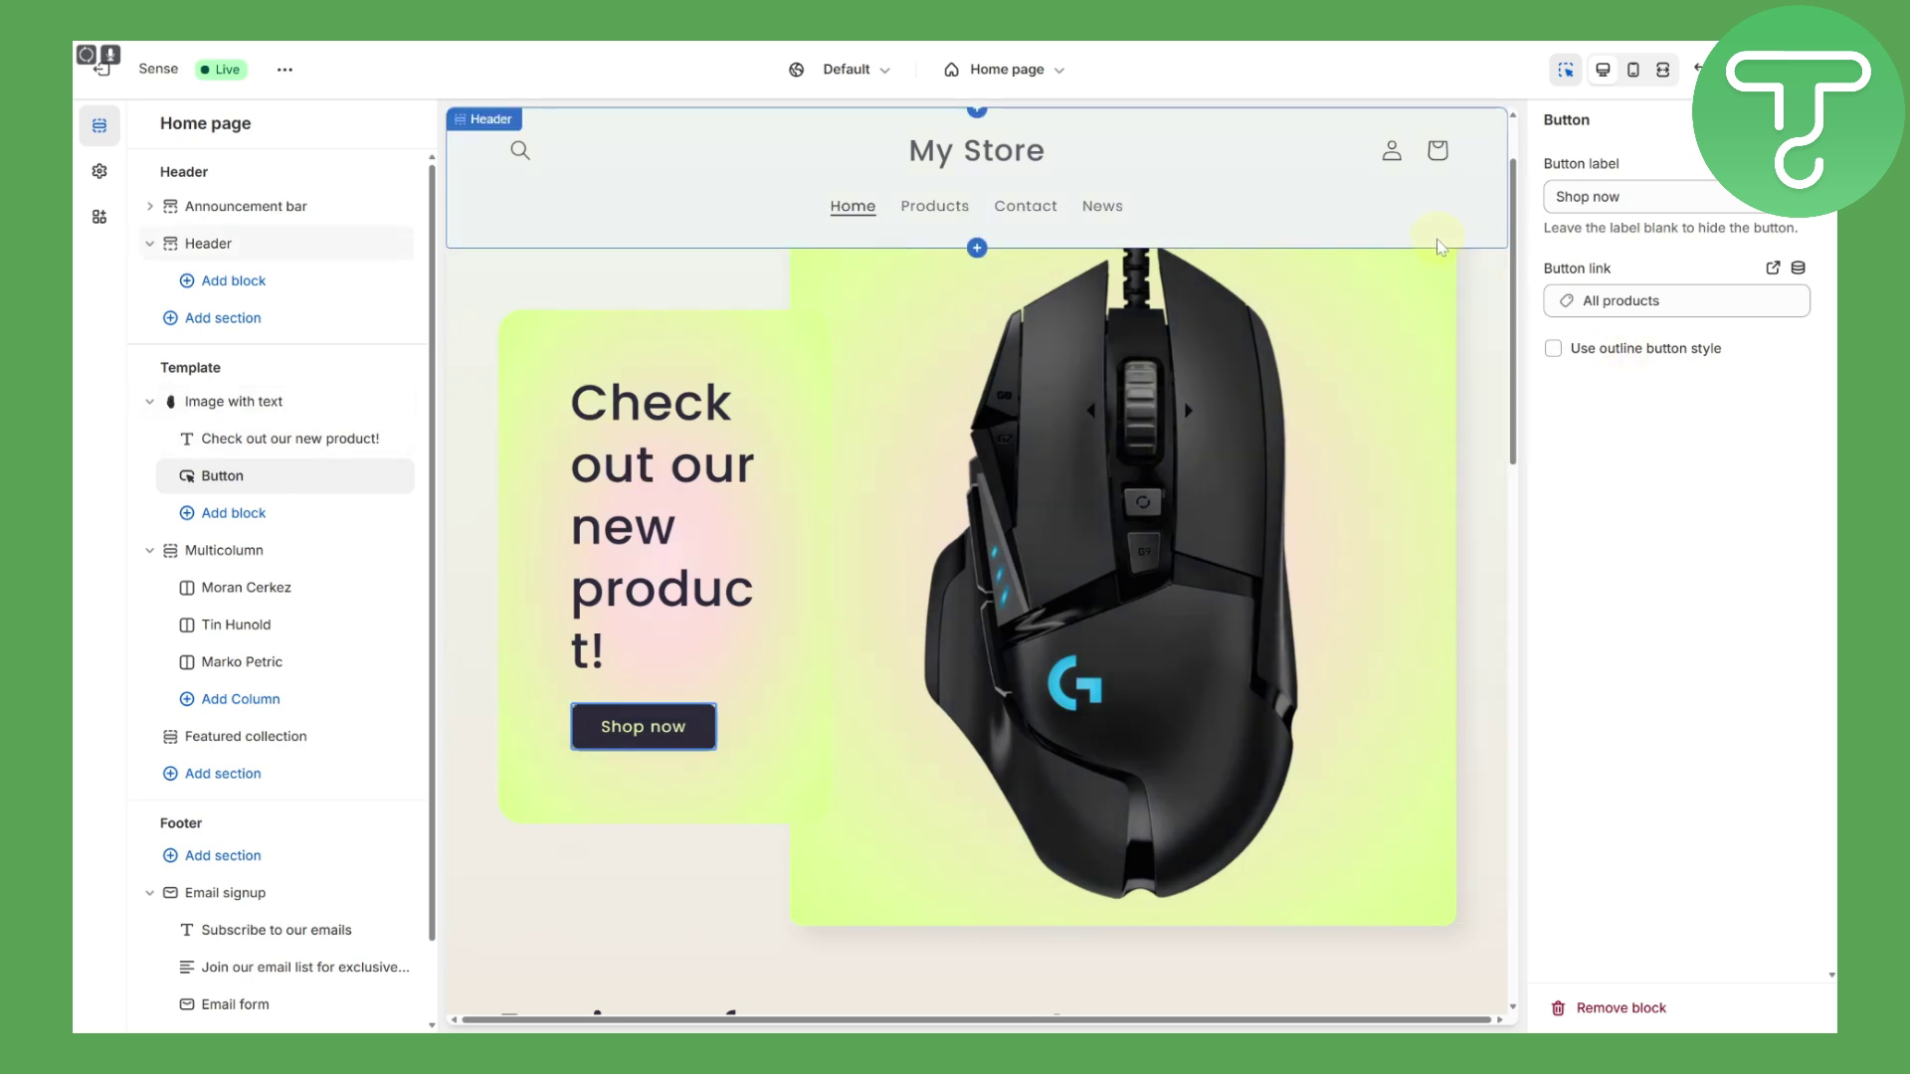
scroll(1182, 294, down, 2)
scroll(1180, 289, down, 3)
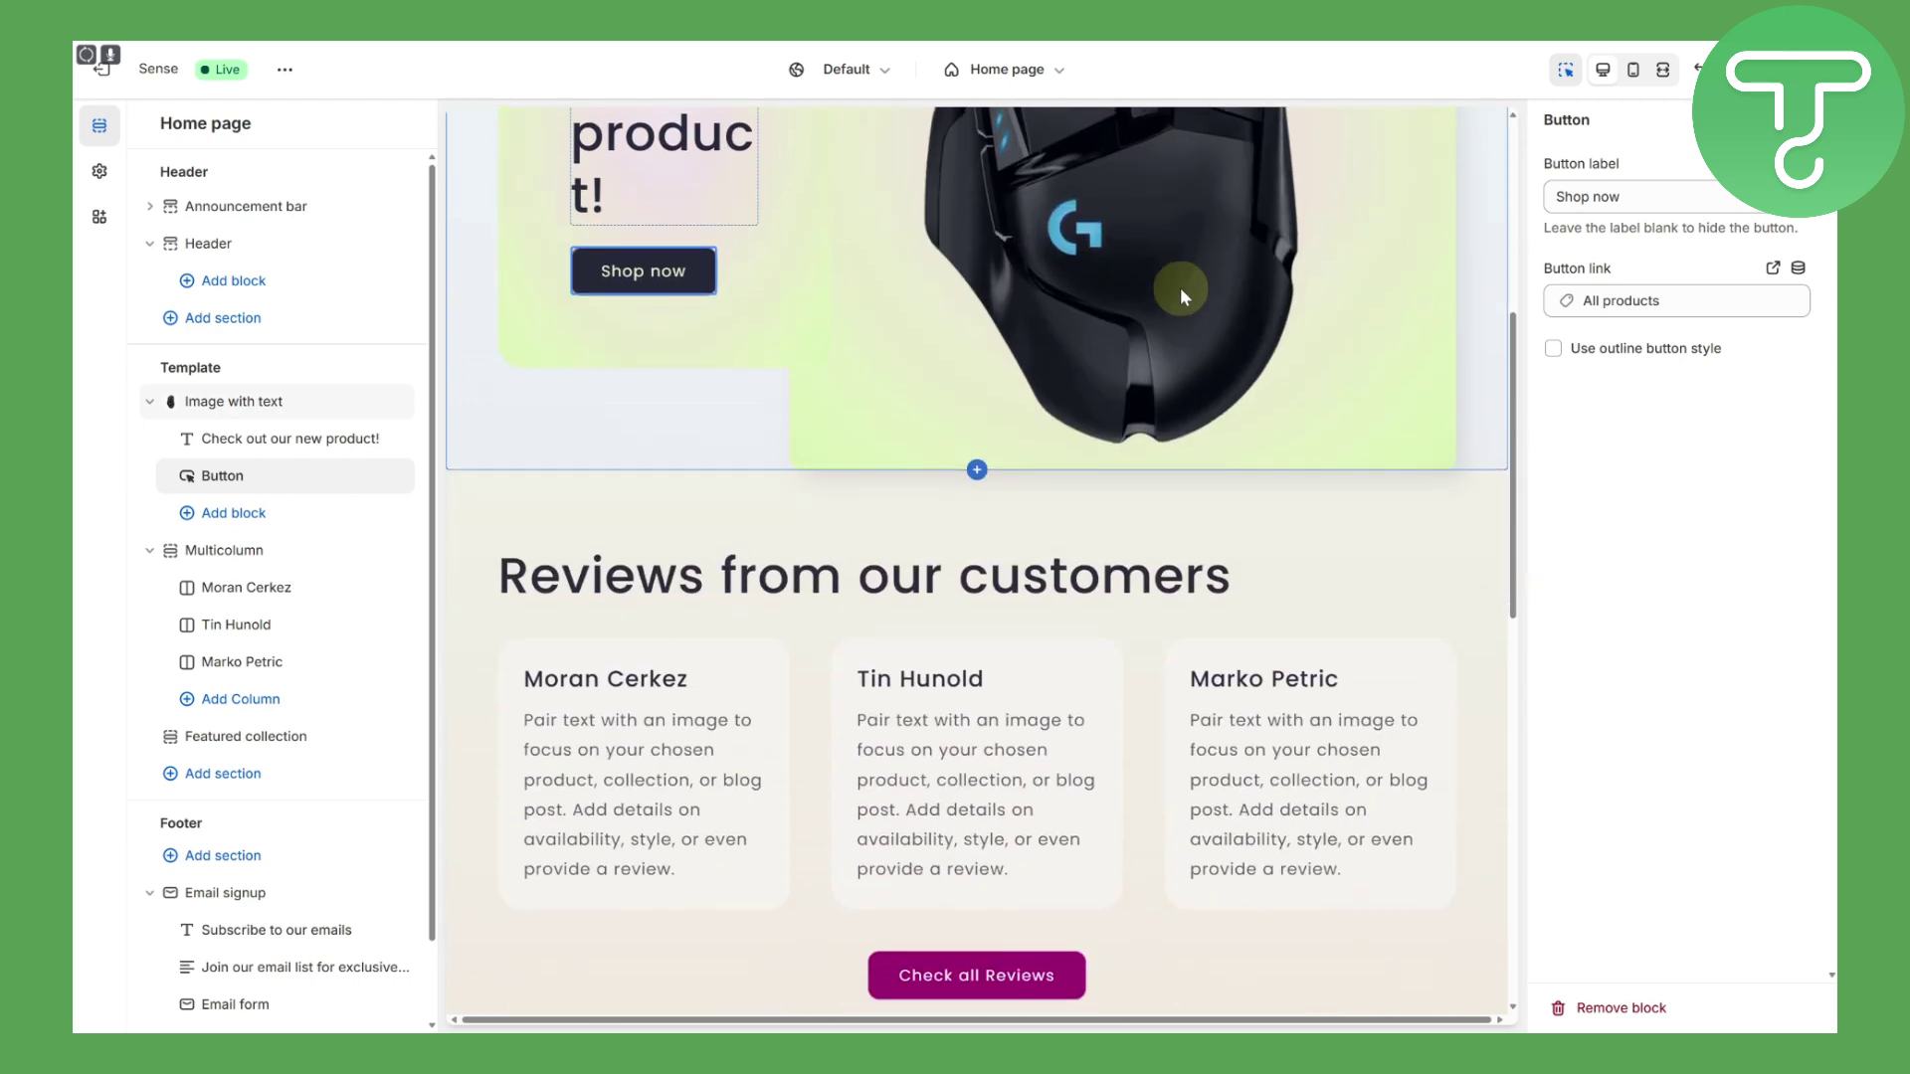